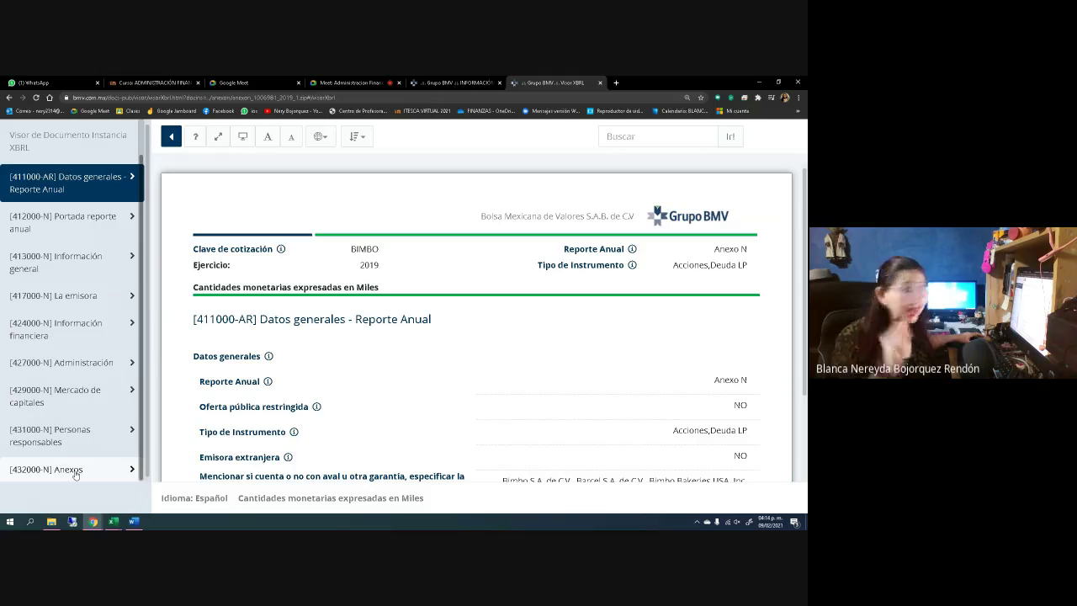
Open the [432000-N] Anexos section of the BIMBO 2019 report, and switch to the Excel student attendance workbook.
left_click(56, 472)
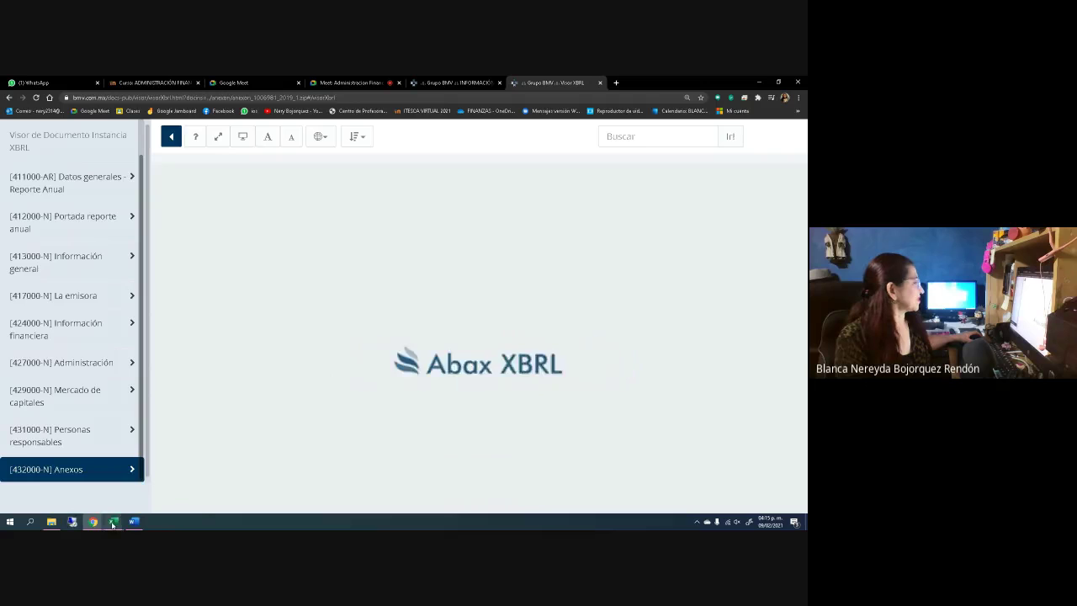
mouse_move(115, 523)
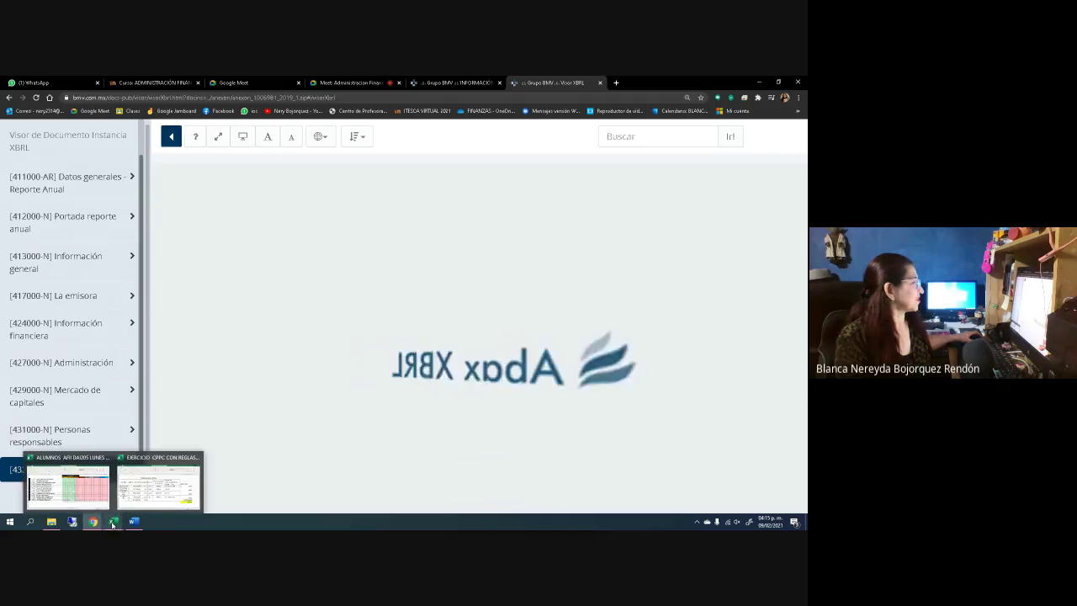
left_click(71, 493)
scroll(187, 337, "up", 4)
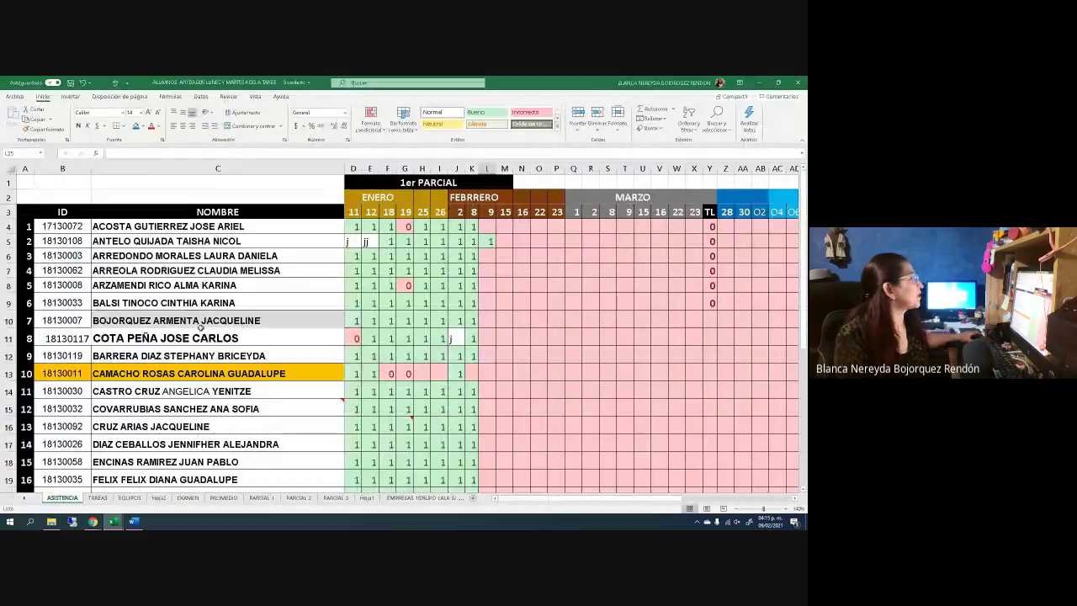
Enter 1 in the 9 February attendance column for the student with list number 3 (row 6).
left_click(482, 226)
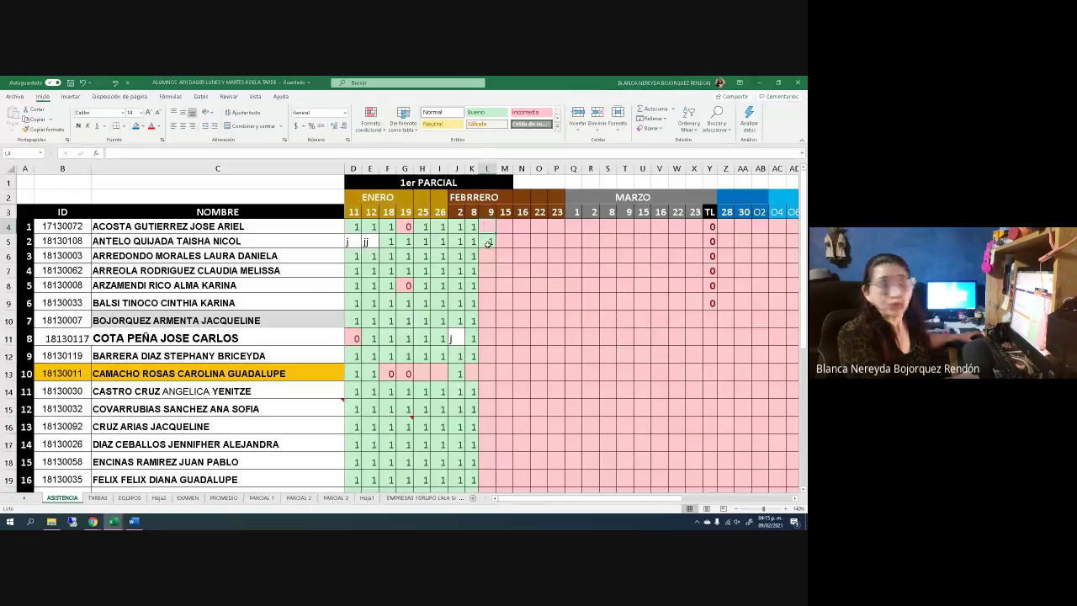
left_click(491, 257)
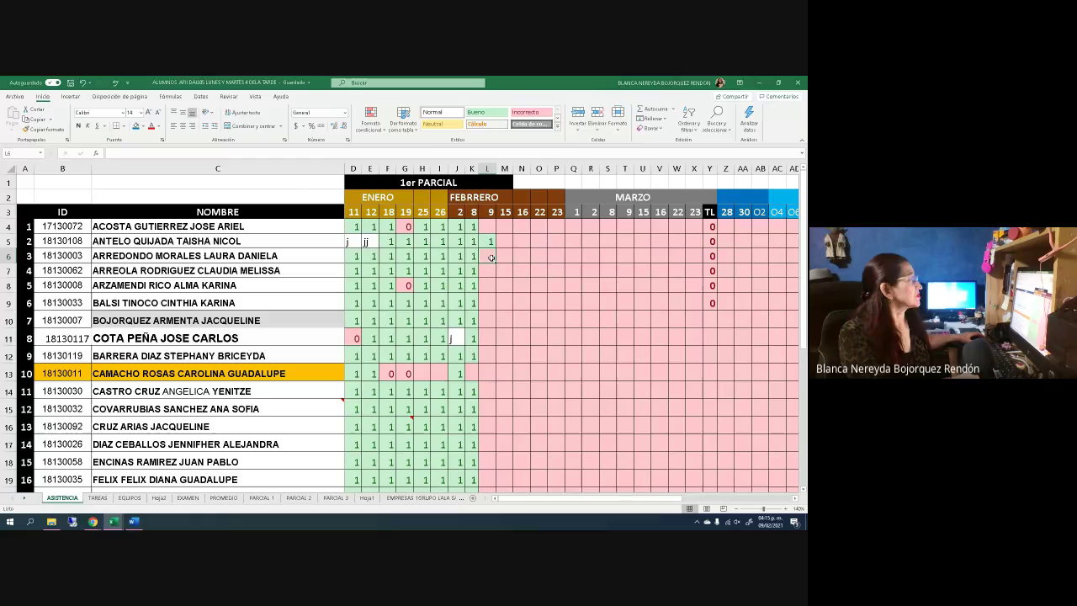
left_click(489, 242)
left_click(488, 254)
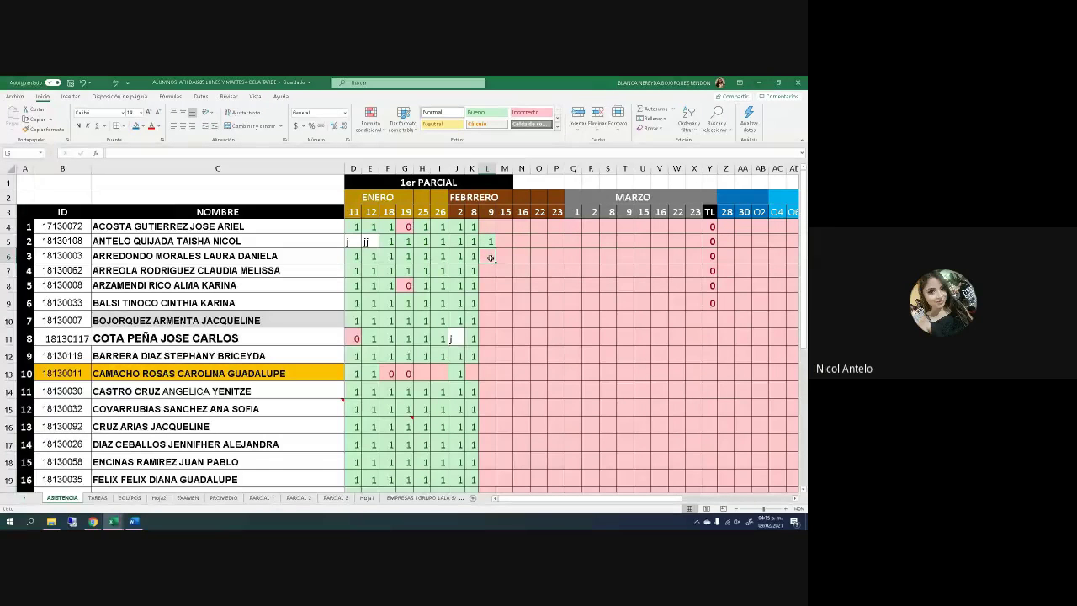
type("1")
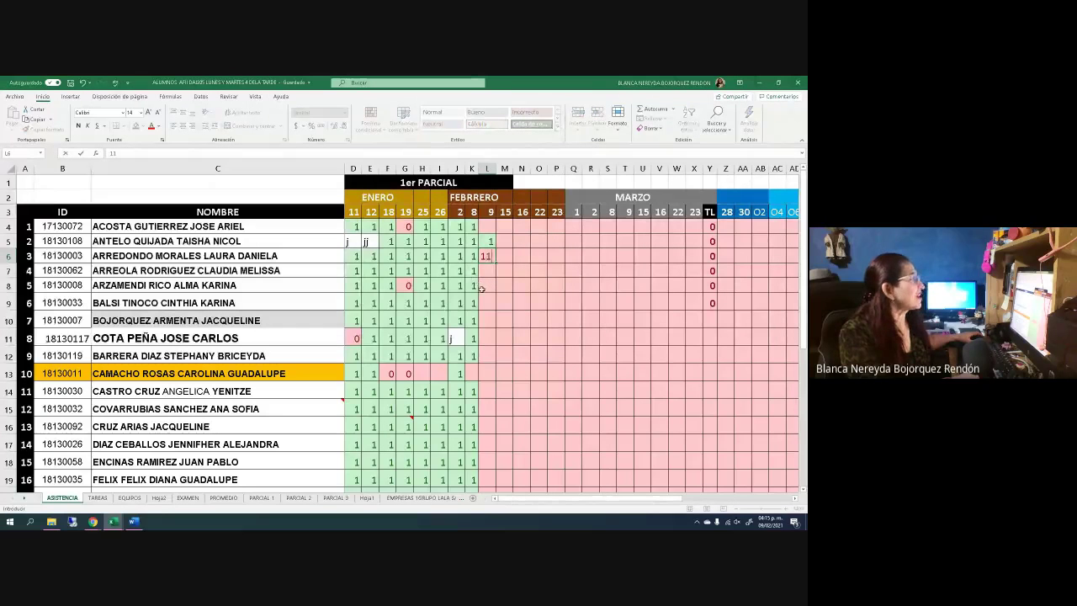
Enter 1 in the 9 February column for students 4, 5 and 6 (rows 7 to 9).
left_click(492, 274)
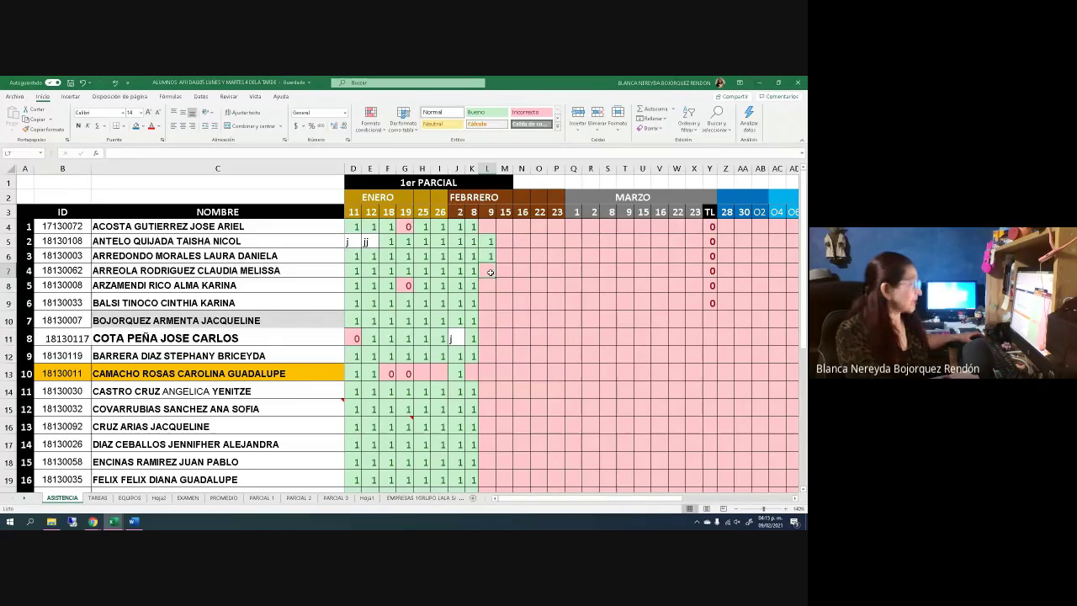
type("1")
left_click(490, 285)
type("1")
left_click(489, 303)
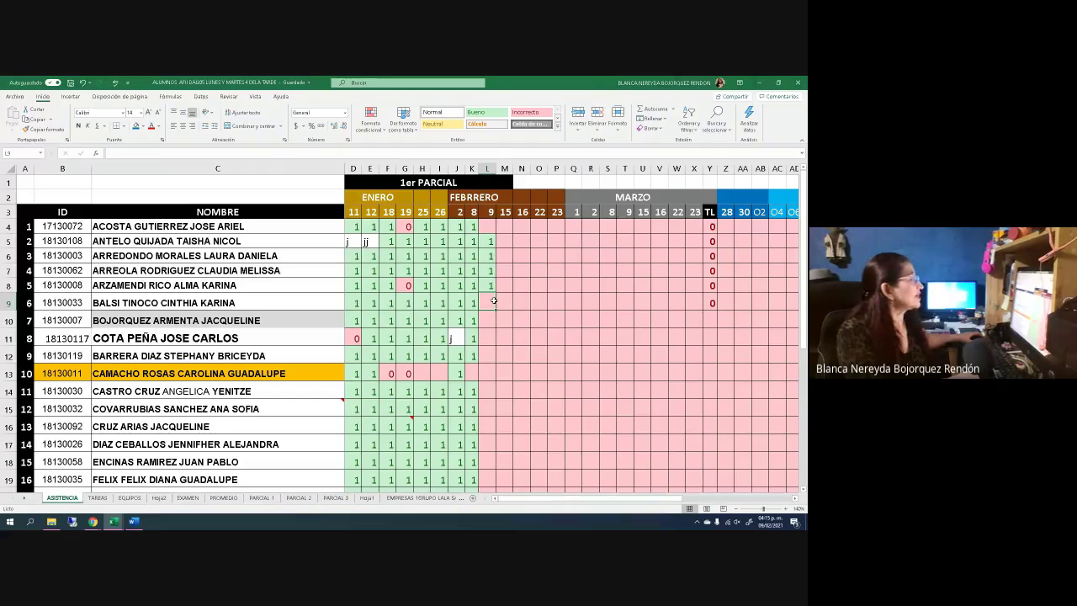
type("1")
key("Return")
Clear student 4's 9 February attendance mark in L7 and enter 1 for student 7 in L10.
left_click(490, 272)
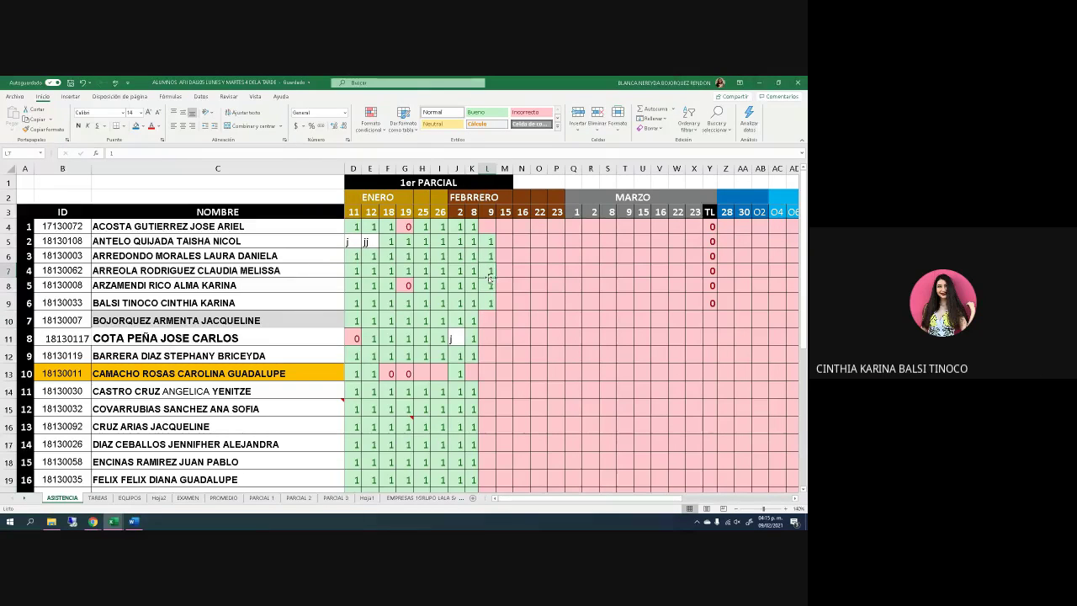
key("Delete")
left_click(487, 320)
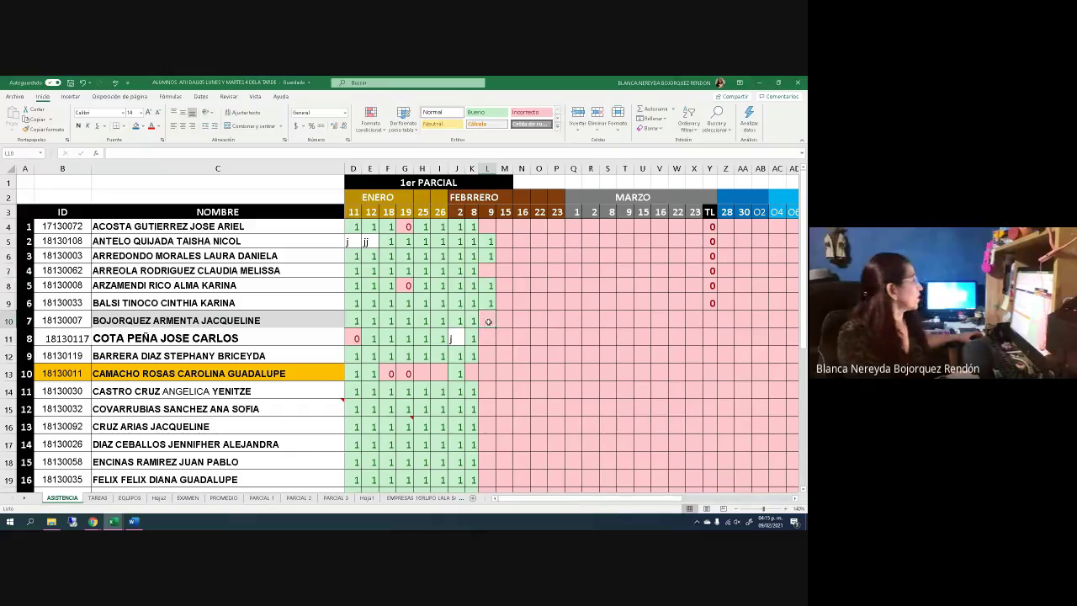
type("1")
key("Return")
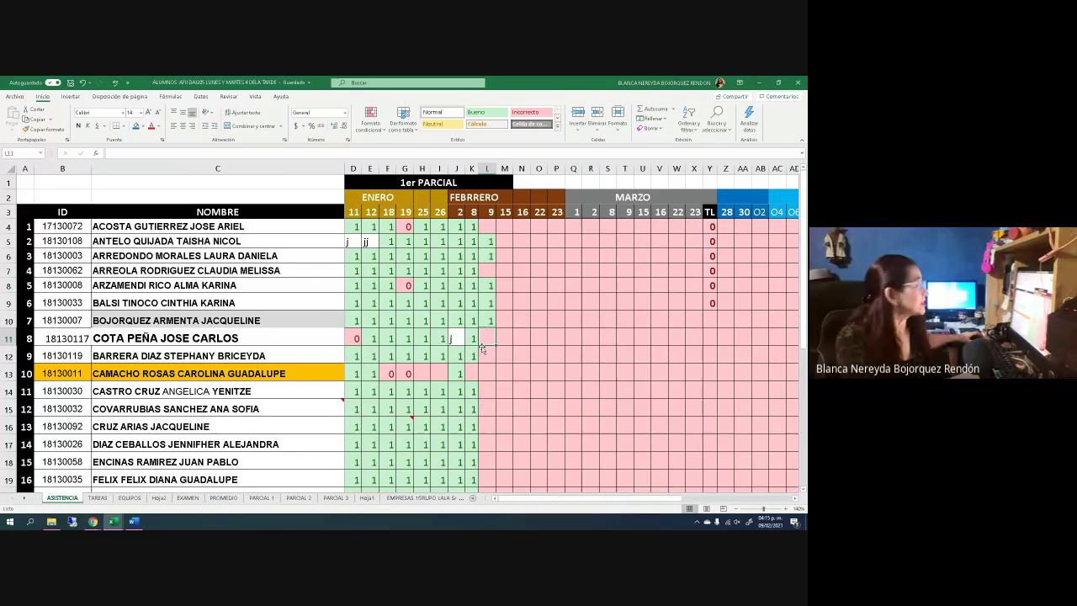
Mark students 9 and 8 present on 9 February by entering 1 in L12 and L11.
left_click(485, 356)
type("1")
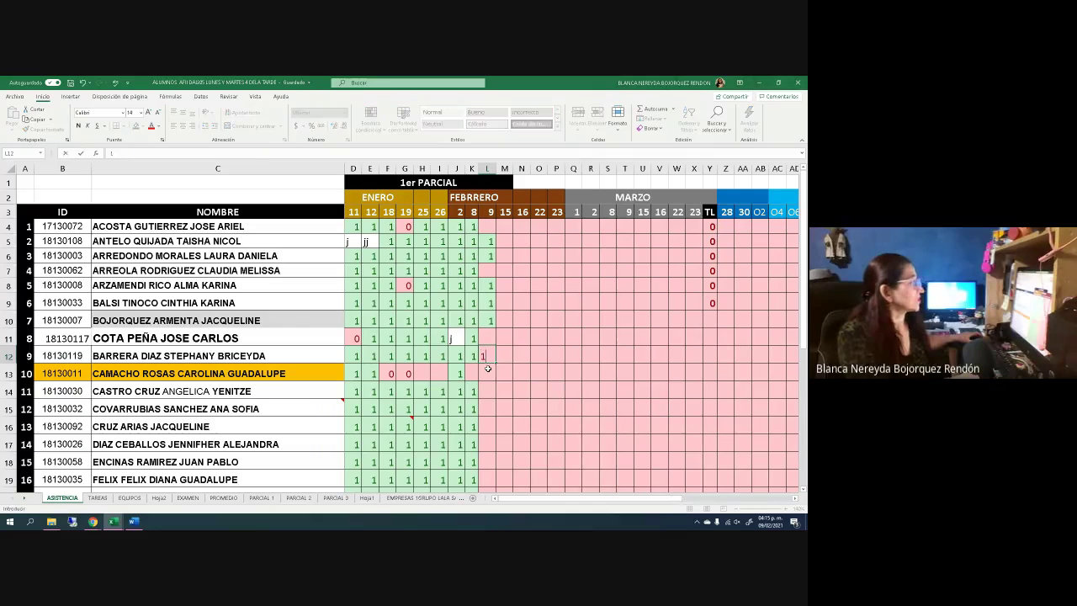
key("Return")
left_click(486, 337)
type("1")
left_click(484, 373)
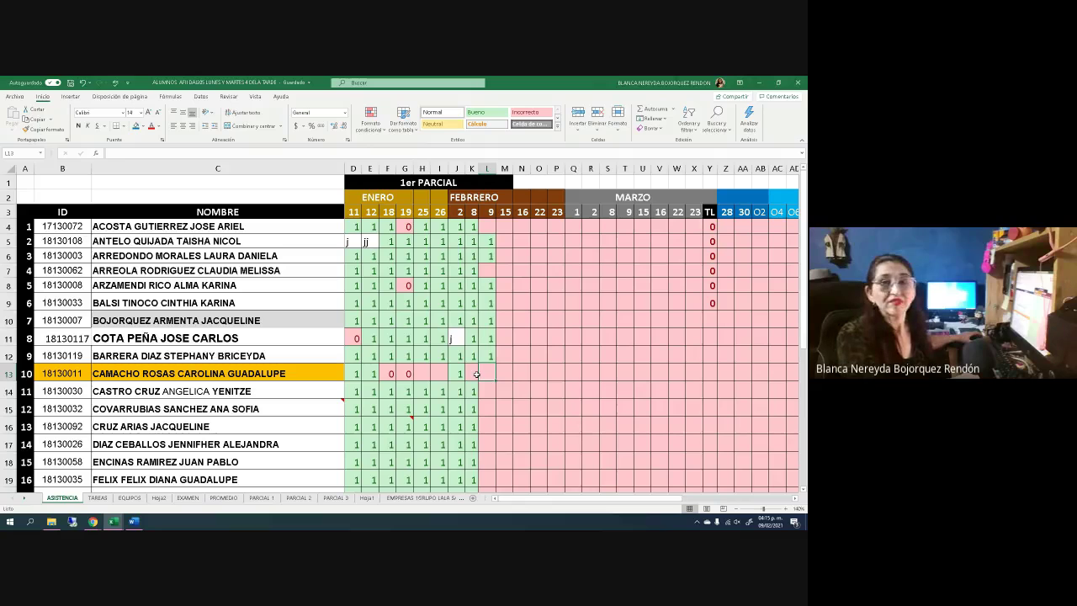
key("alt+Tab")
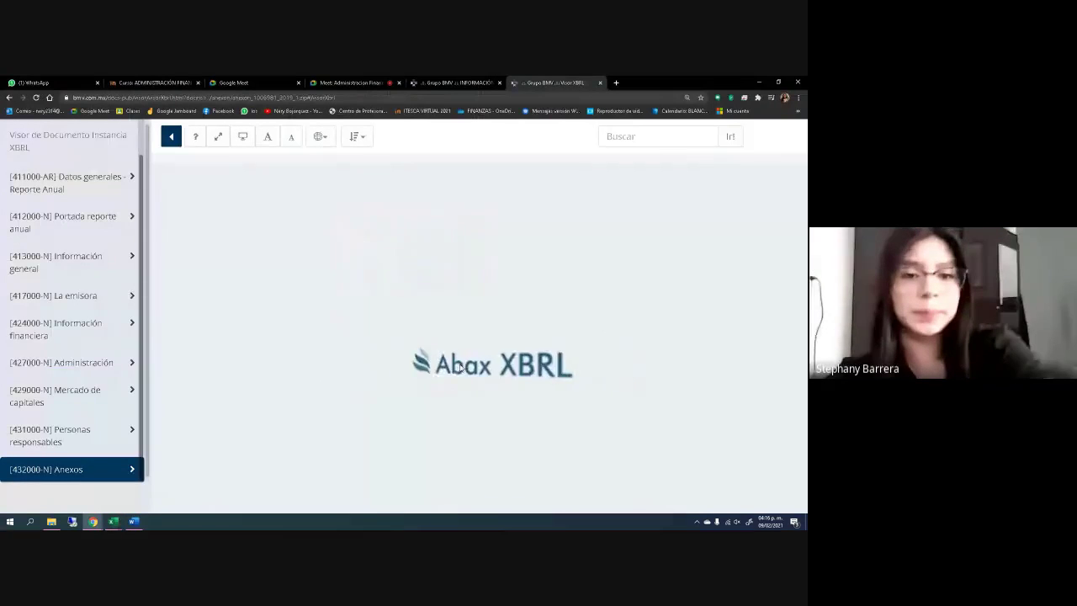
key("alt+Tab")
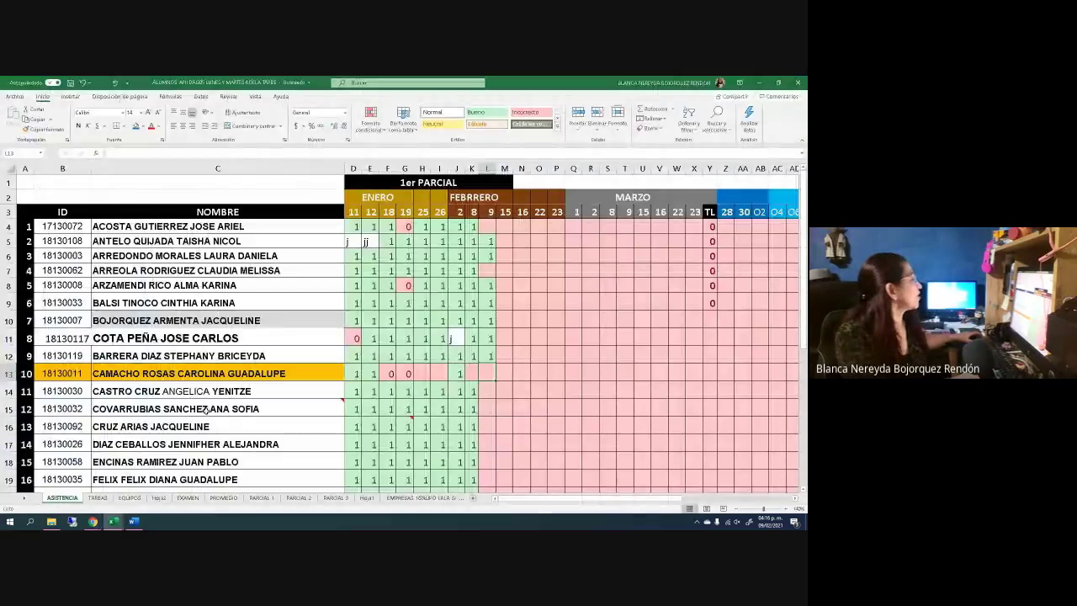
Record attendance of 1 on 9 February for students 11 and 12 (rows 14 and 15).
mouse_move(153, 401)
left_click(488, 391)
type("1")
key("Return")
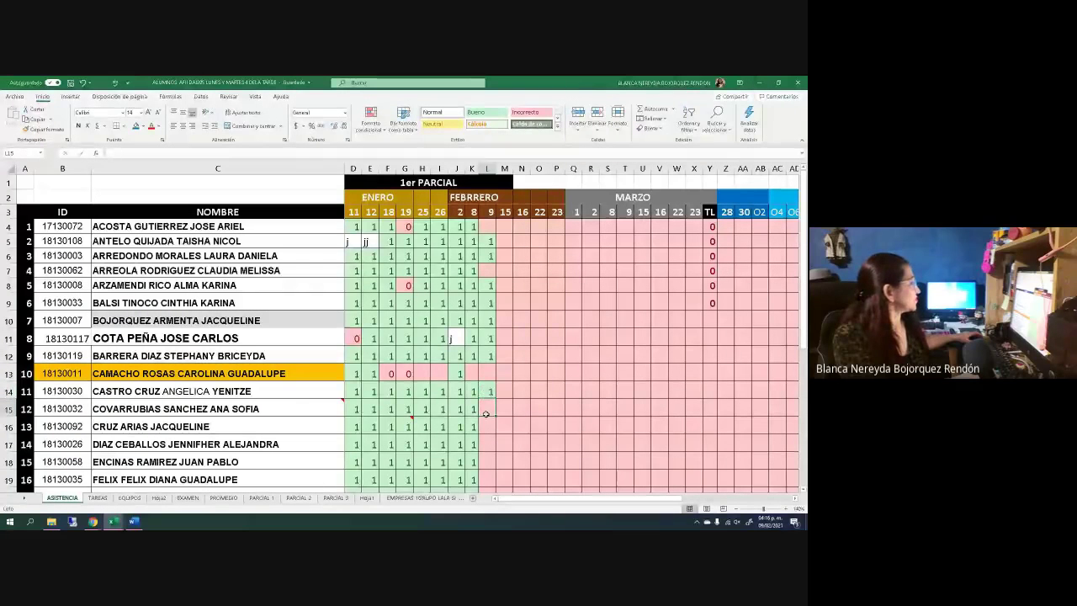
type("1")
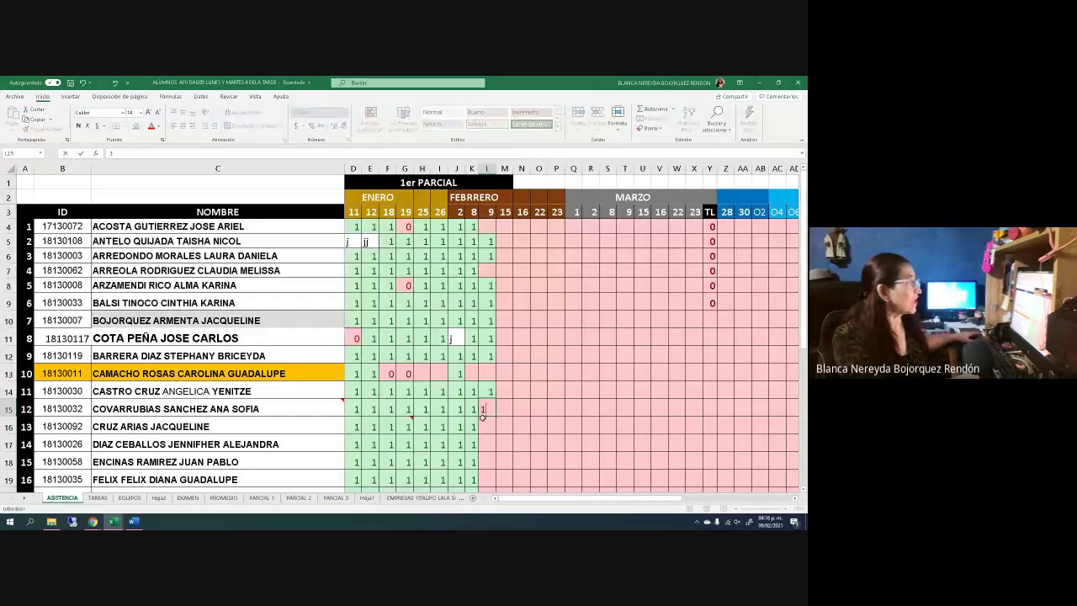
key("Return")
Enter 1 in the 9 February column for students 14, 15 and 16 (rows 17 to 19).
key("alt")
scroll(529, 433, "down", 3)
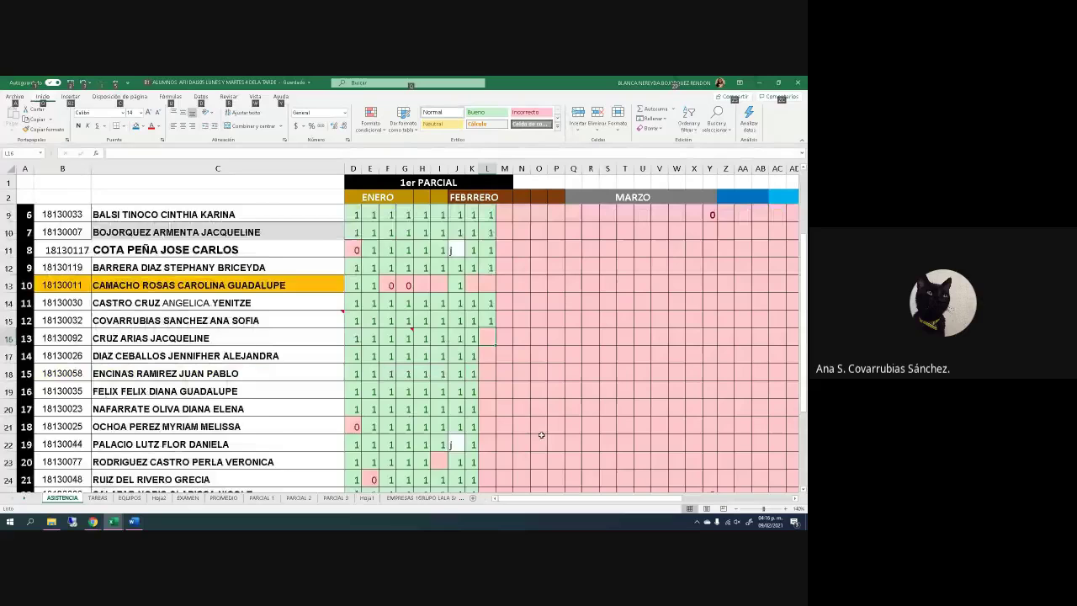
key("alt")
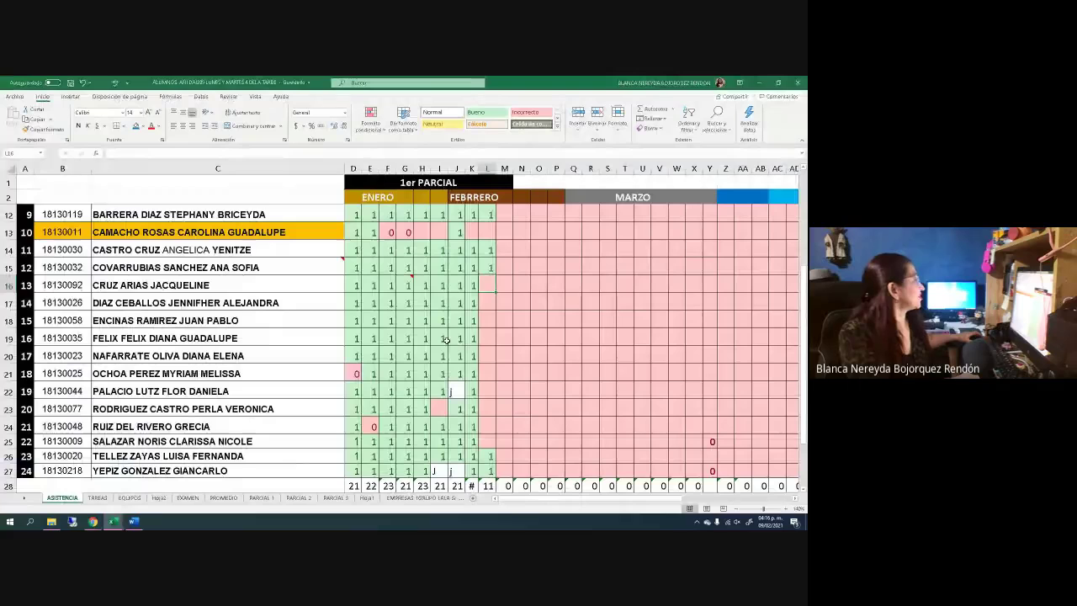
left_click(485, 303)
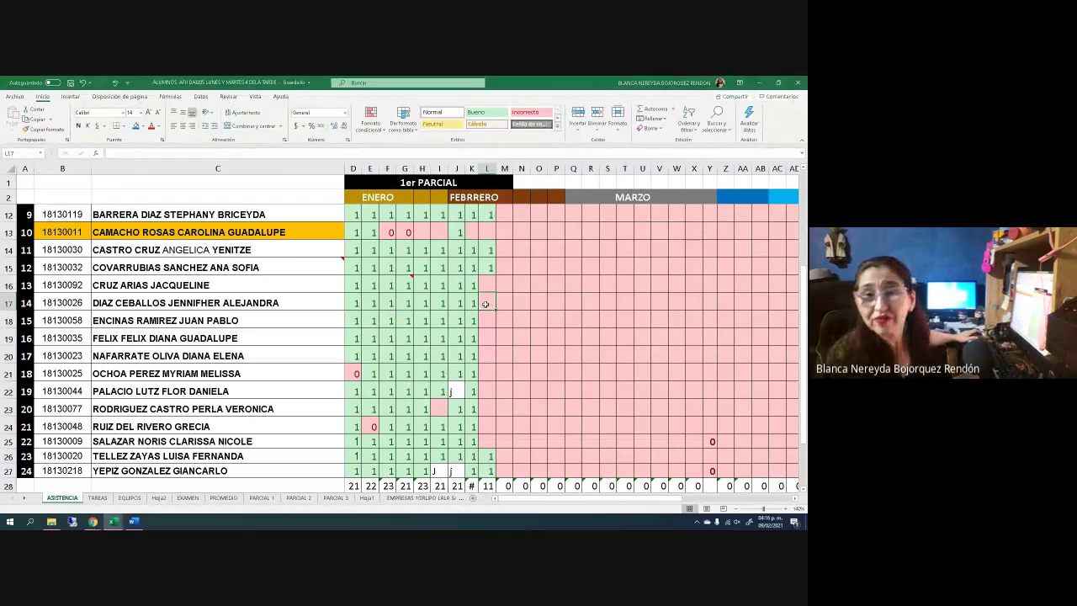
type("1")
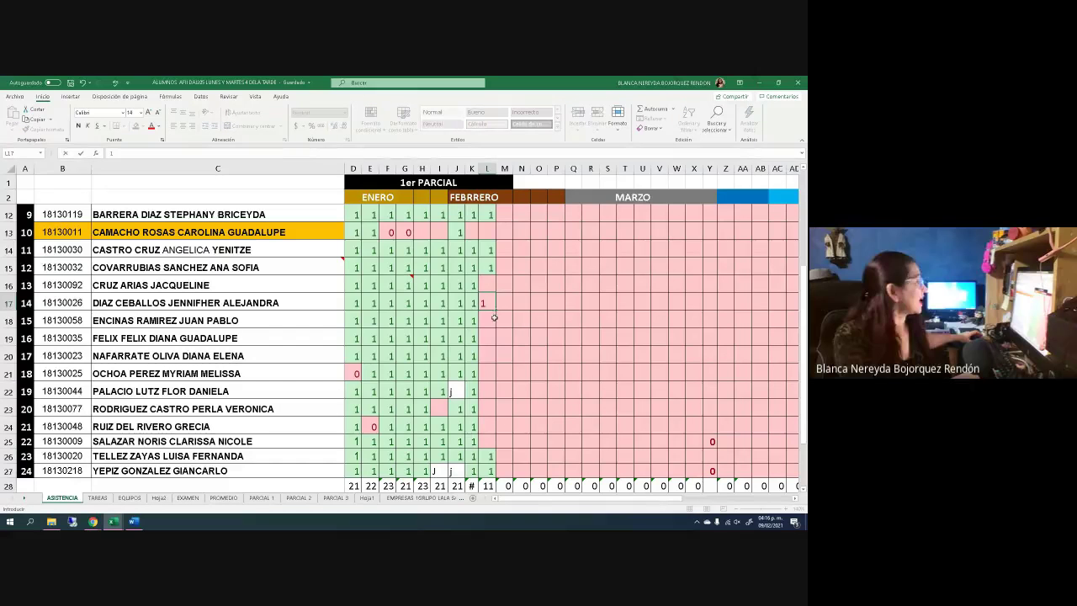
key("Return")
type("1")
key("Return")
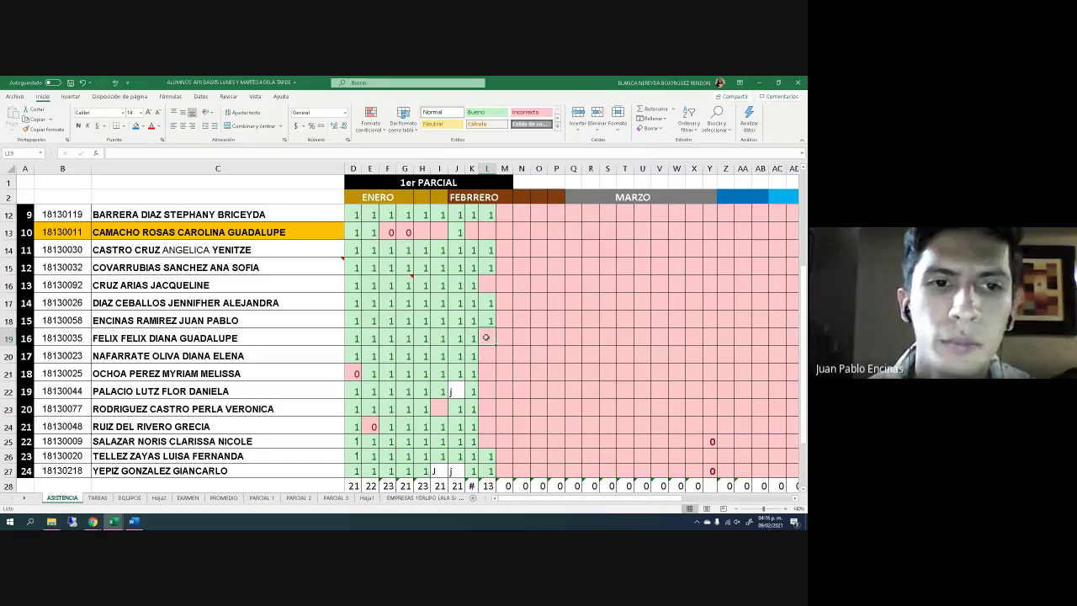
type("1")
key("Return")
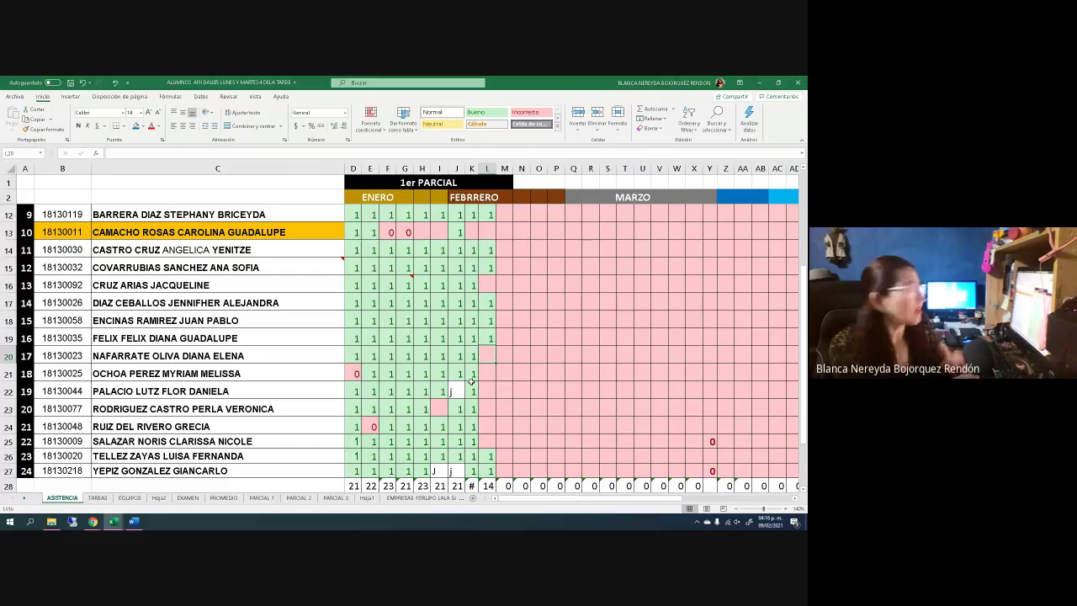
Enter 1 under 9 February for students 18 and 19 (rows 21 and 22), and leave student 20's cell L23 empty.
left_click(487, 374)
type("1")
left_click(486, 393)
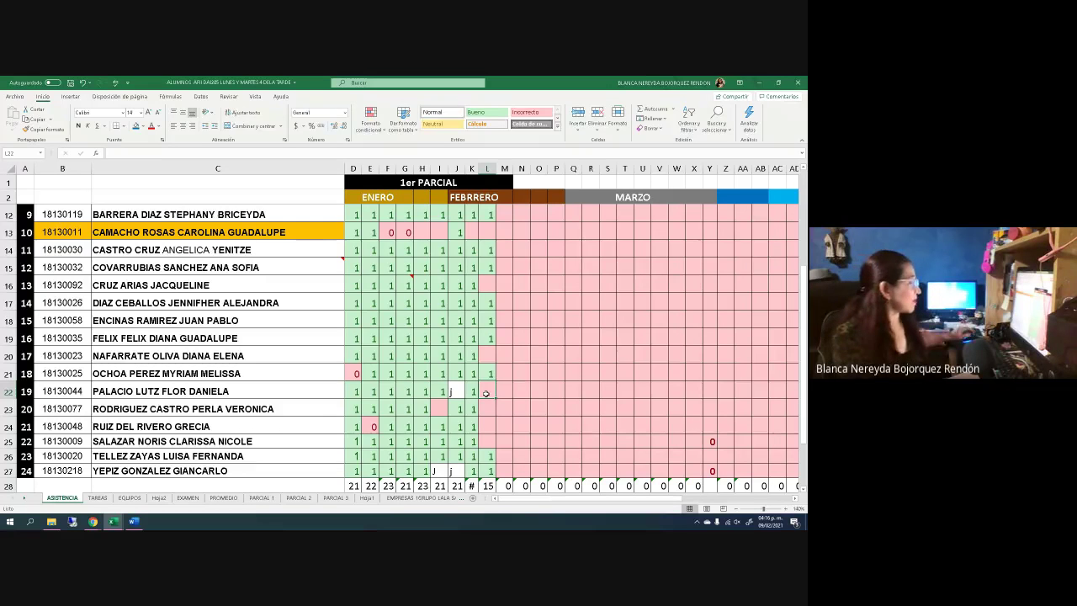
type("1")
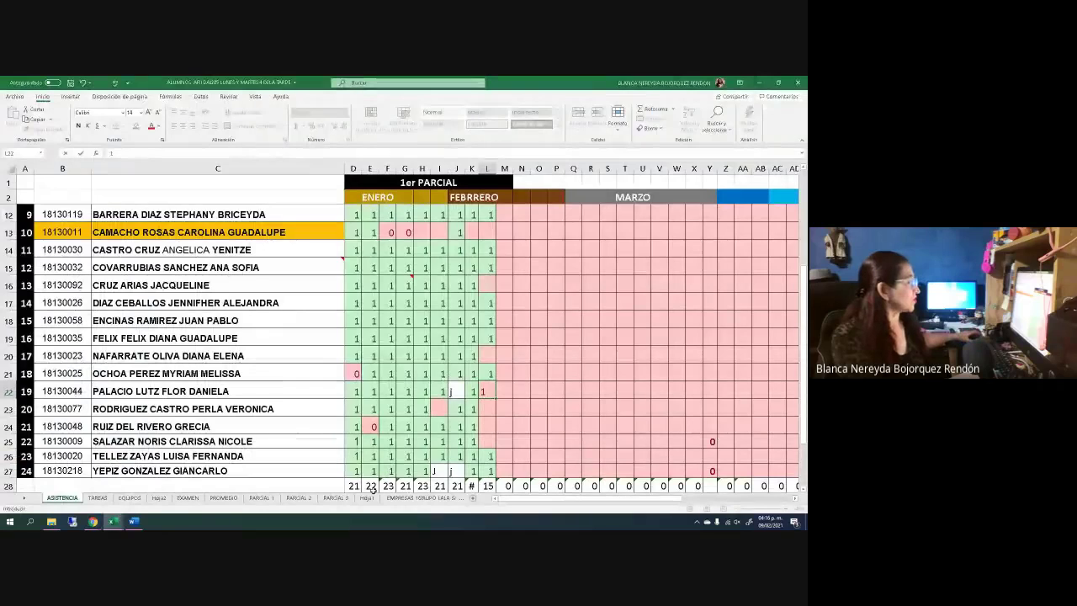
left_click(486, 409)
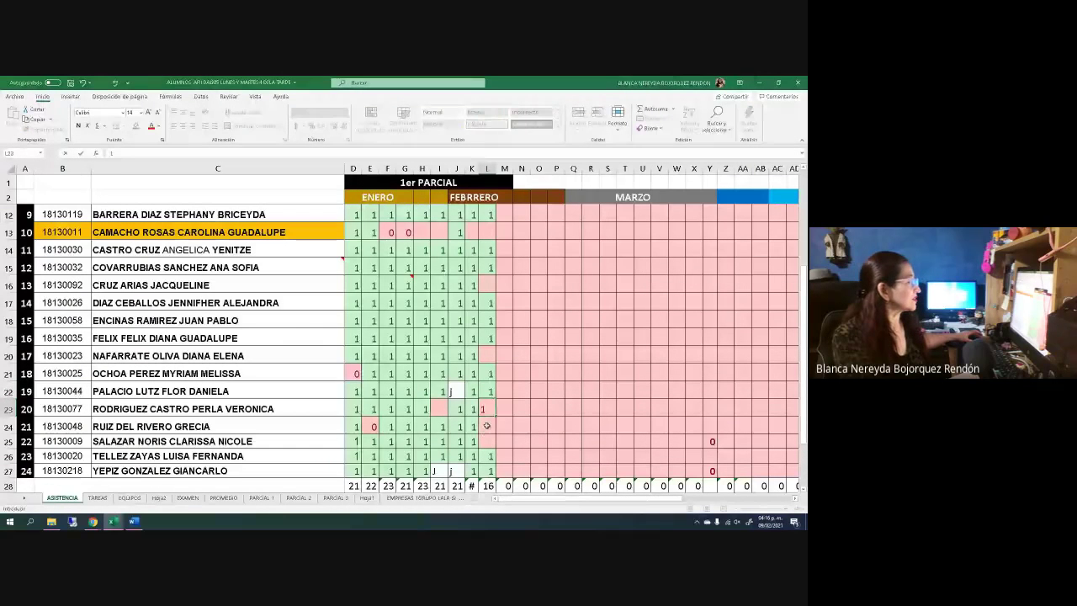
key("Return")
key("BackSpace")
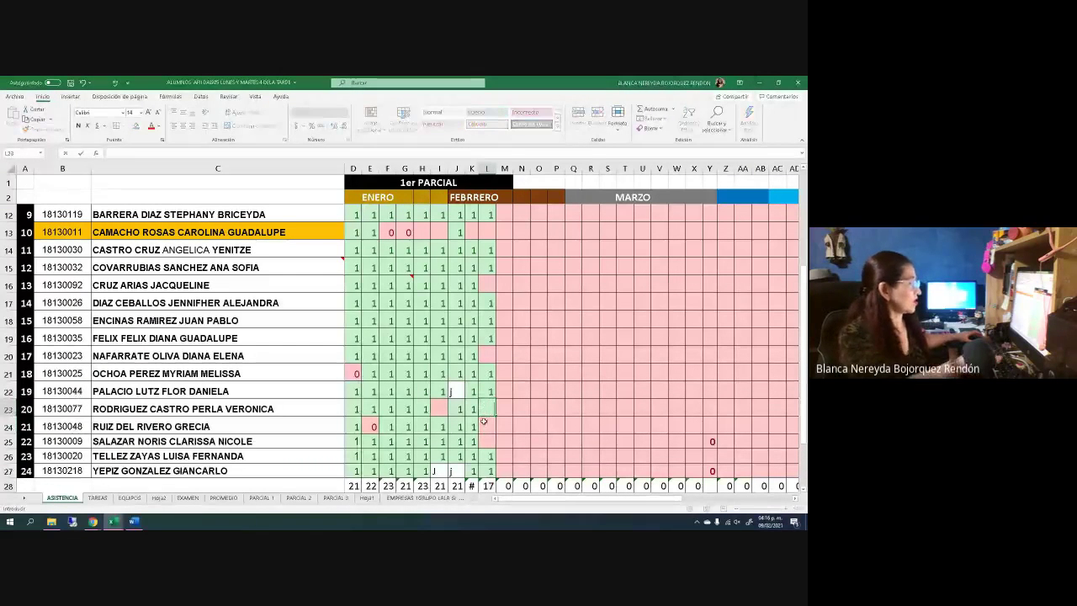
Mark students 21 and 22 present on 9 February by entering 1 in L24 and L25.
left_click(484, 425)
type("1")
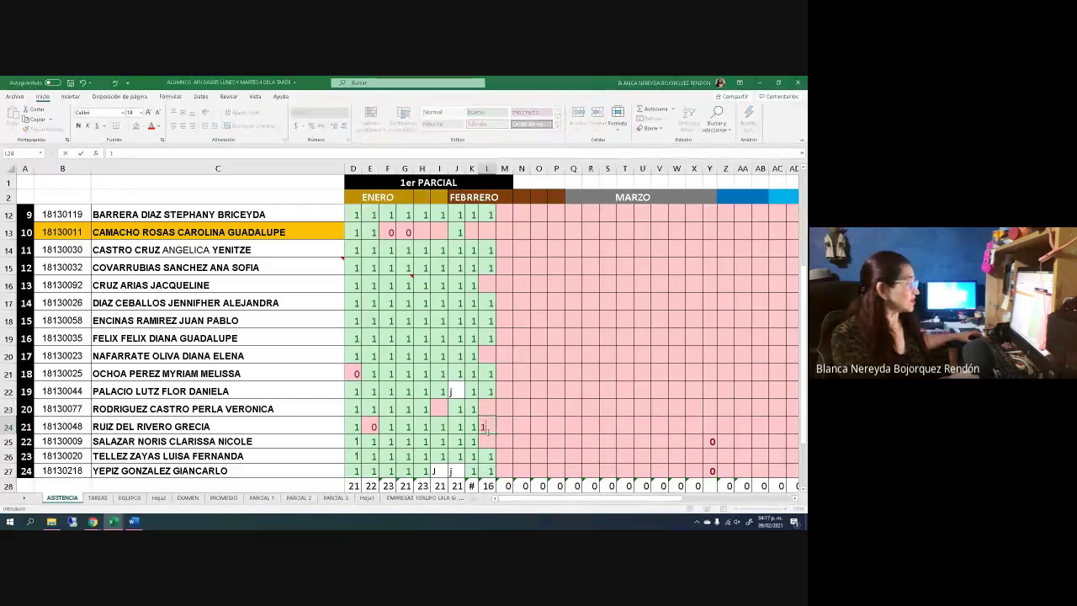
left_click(487, 441)
type("1")
left_click(486, 455)
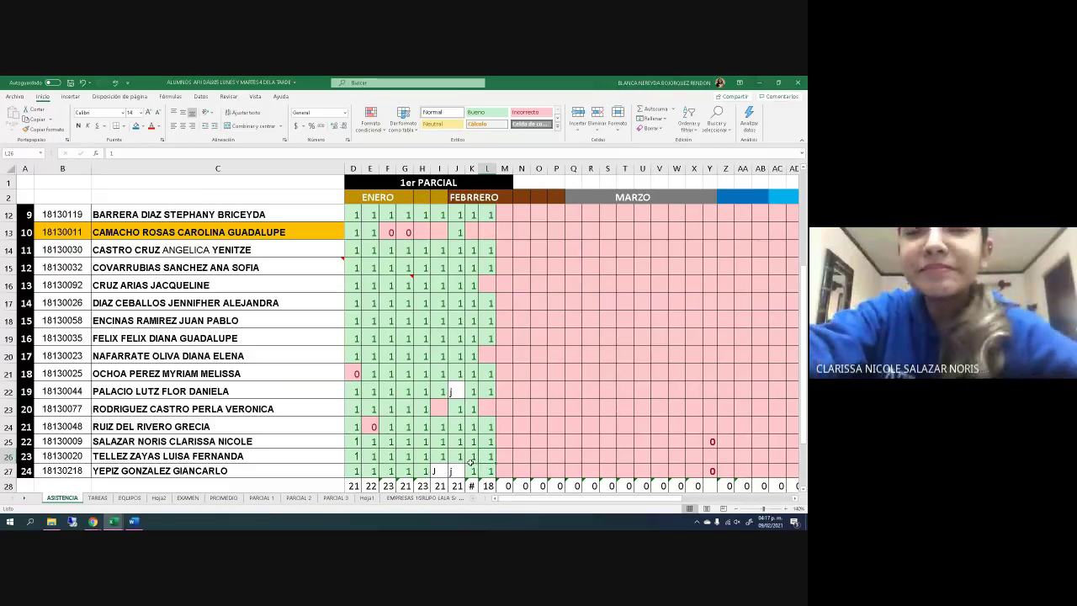
scroll(474, 462, "down", 1)
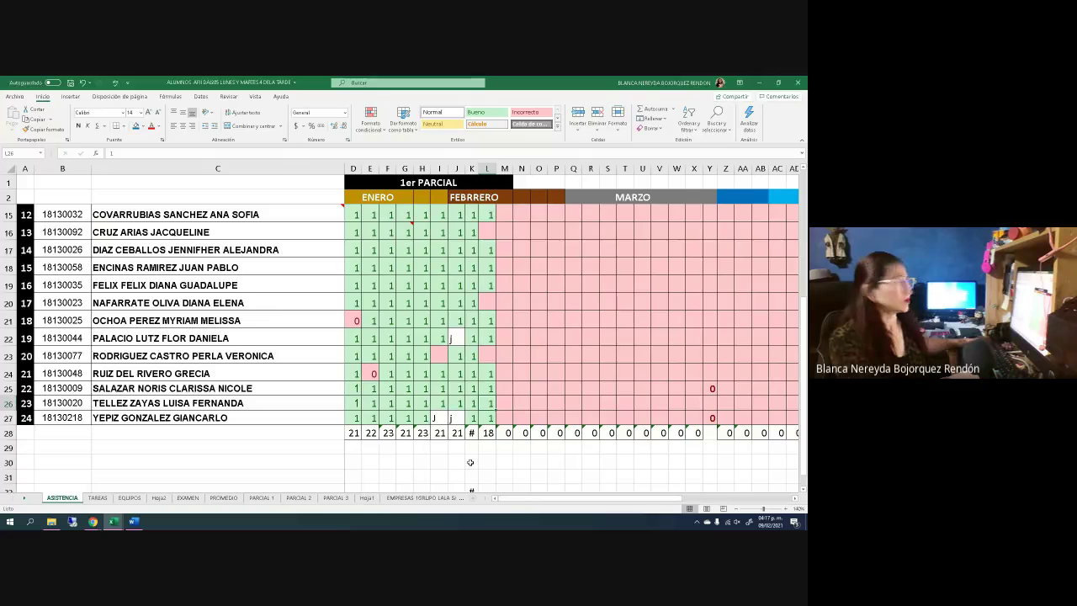
Switch back to the XBRL viewer in Chrome and stop sharing the screen in Google Meet.
key("alt+Tab")
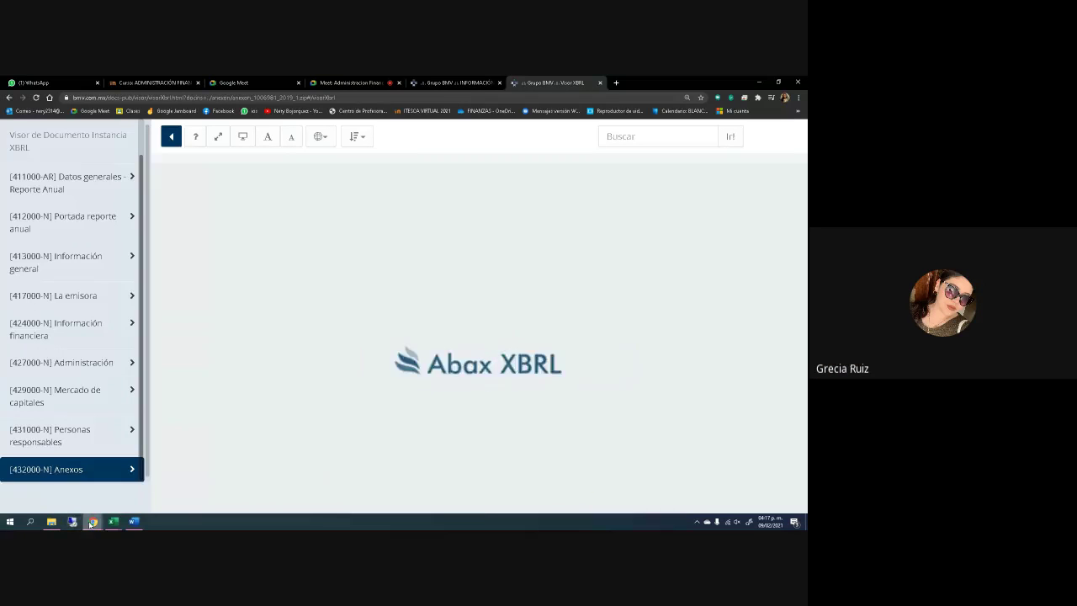
mouse_move(91, 523)
left_click(160, 491)
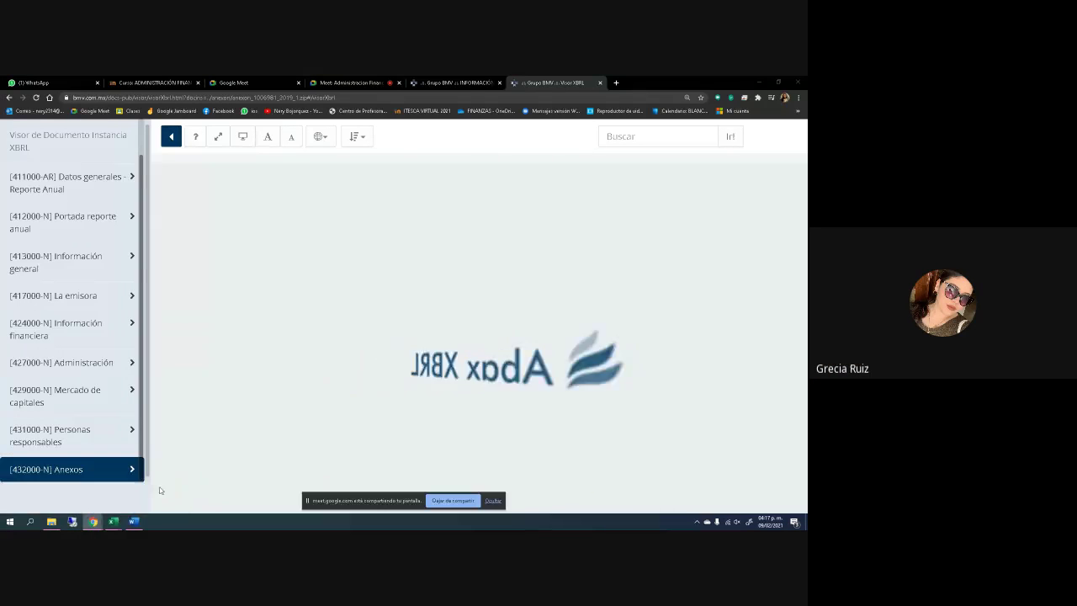
left_click(453, 500)
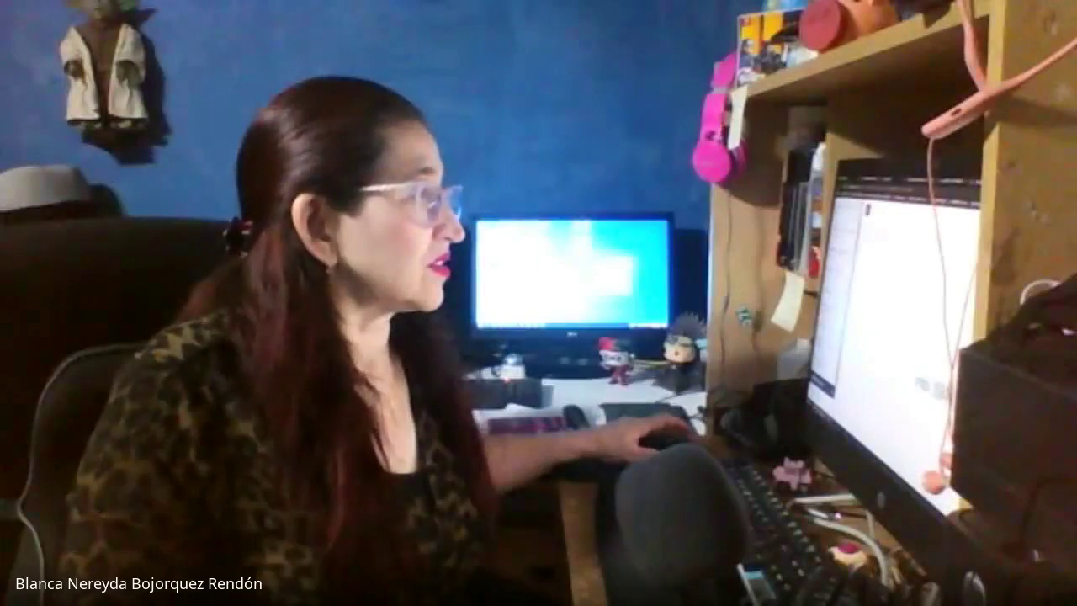
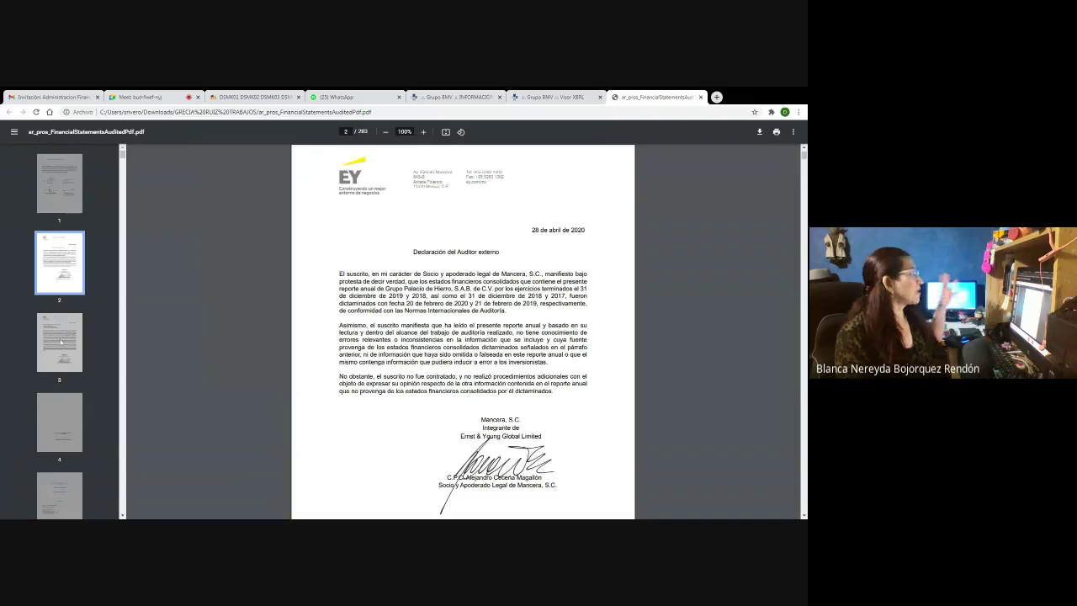
Browse the audited financial statements PDF and open page 93 with the 2019 and 2018 segment information.
left_click(69, 424)
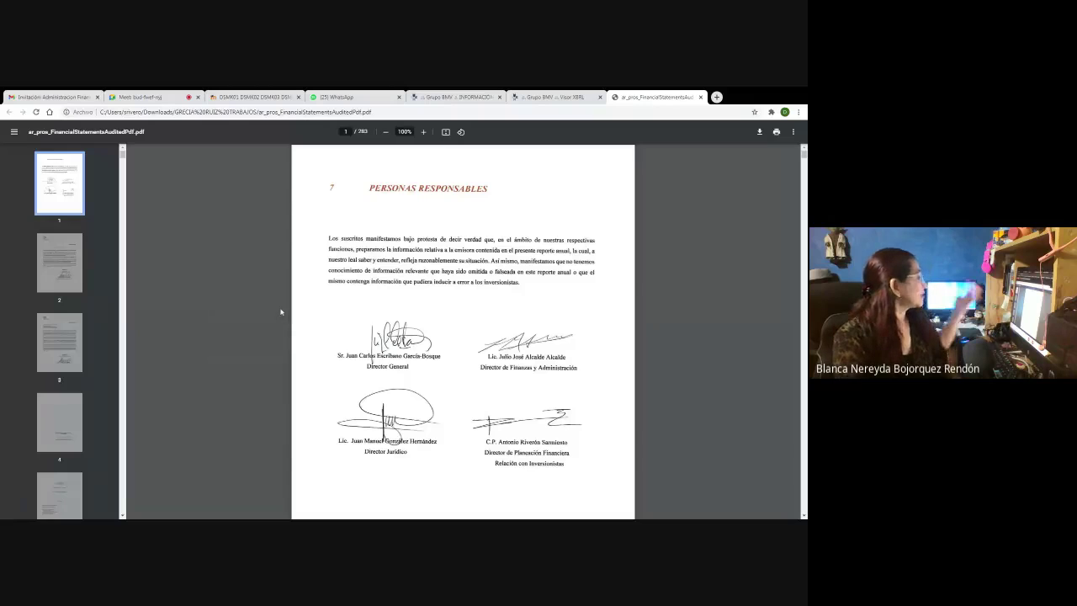
scroll(123, 269, "down", 20)
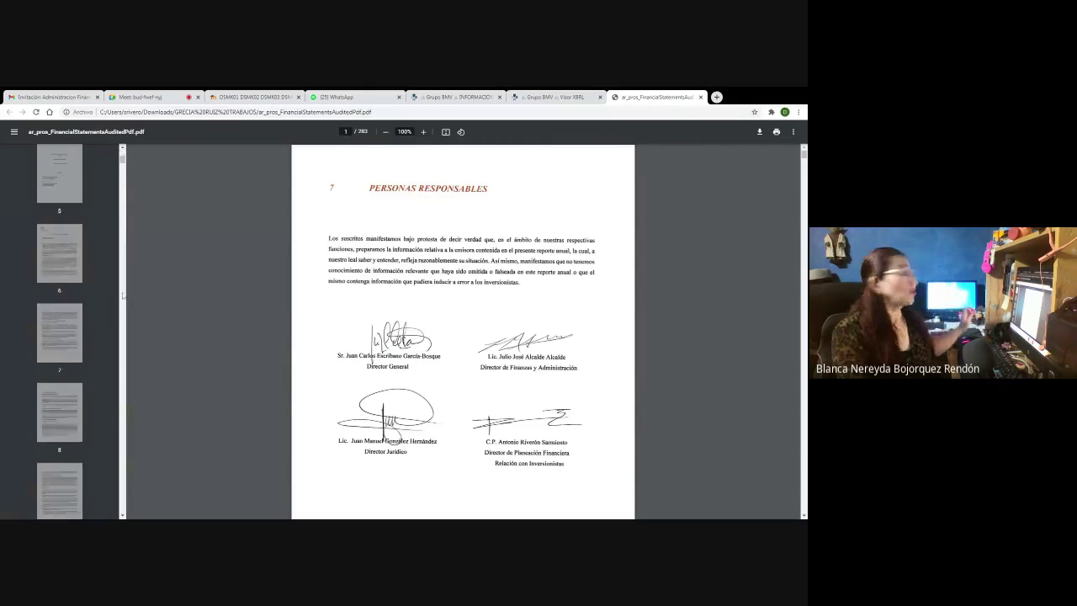
scroll(84, 278, "down", 20)
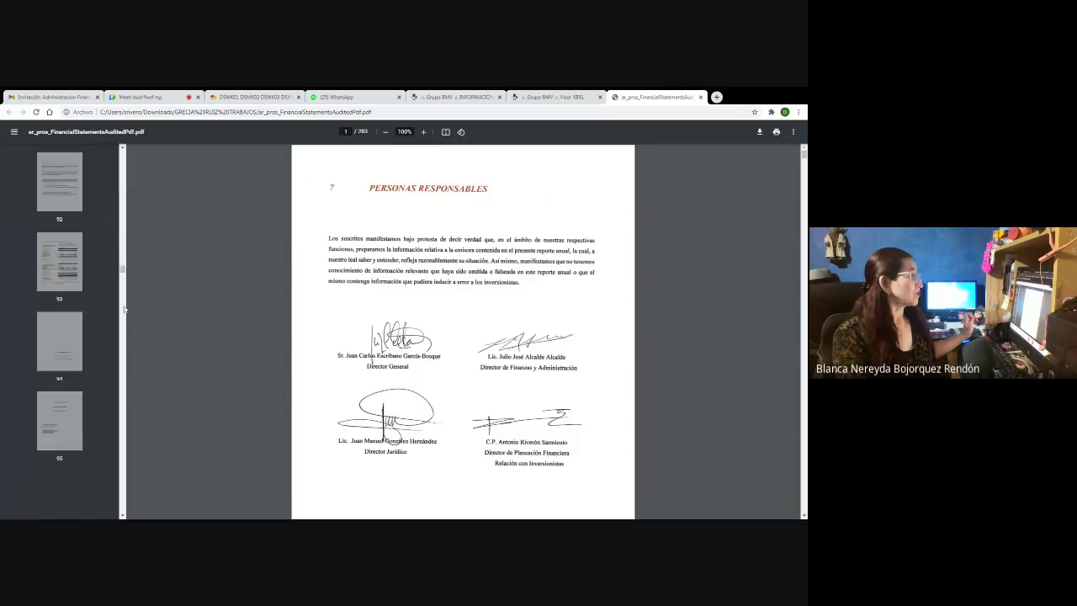
scroll(83, 277, "up", 2)
left_click(60, 240)
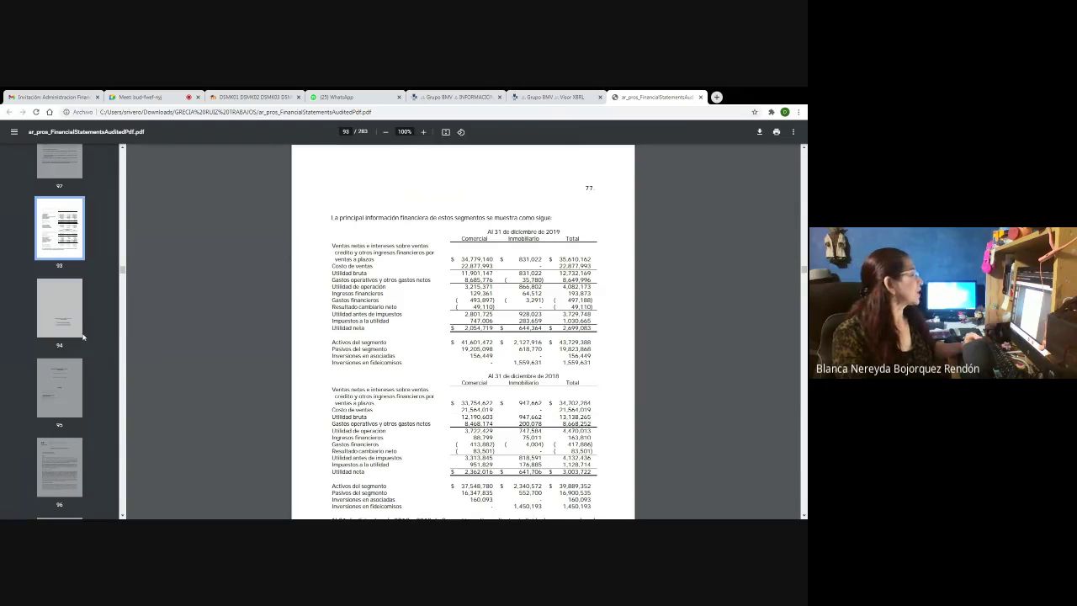
View the consolidated statement of financial position on page 102 and the consolidated income statement on page 103.
scroll(83, 336, "down", 6)
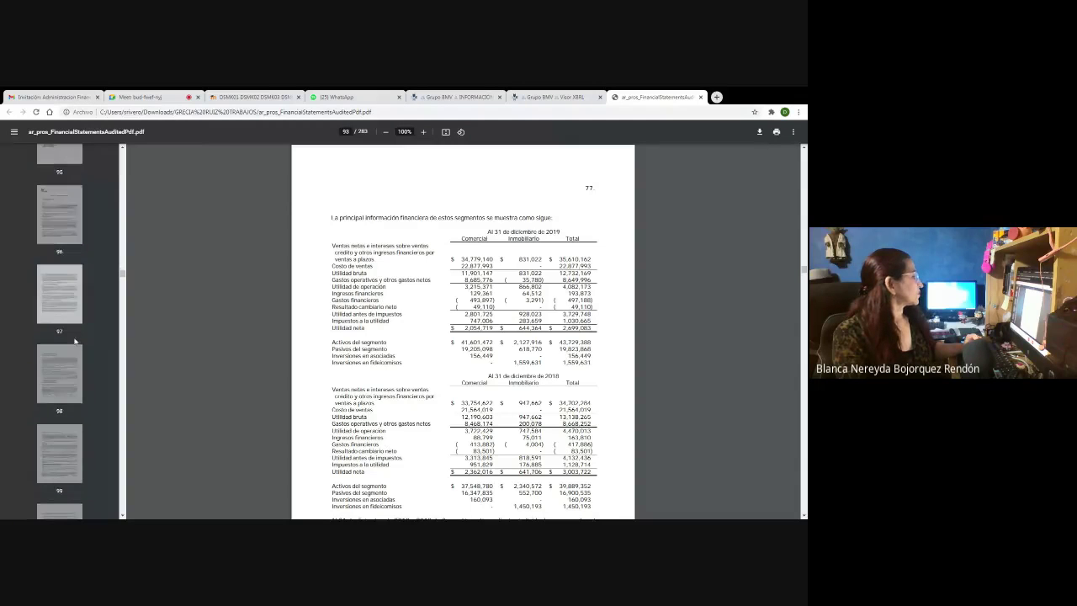
scroll(72, 354, "down", 1)
left_click(63, 381)
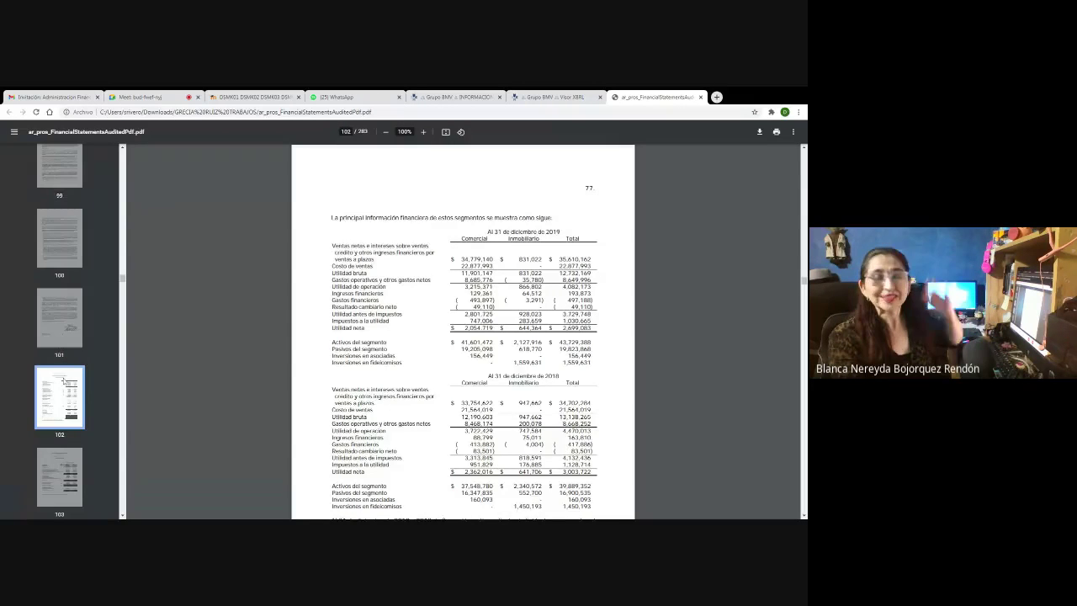
scroll(67, 375, "down", 1)
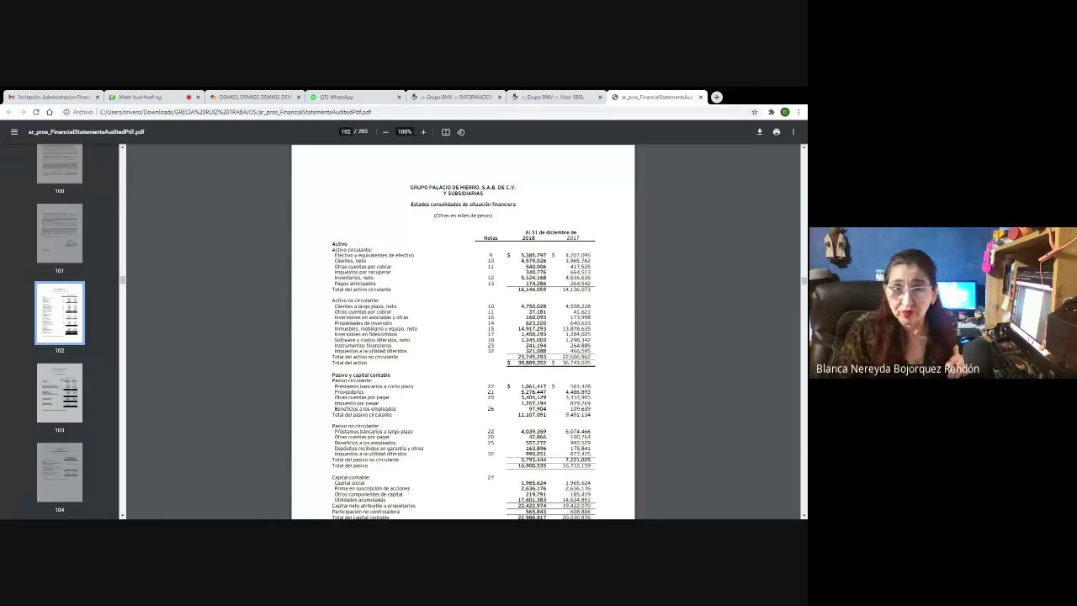
left_click(68, 375)
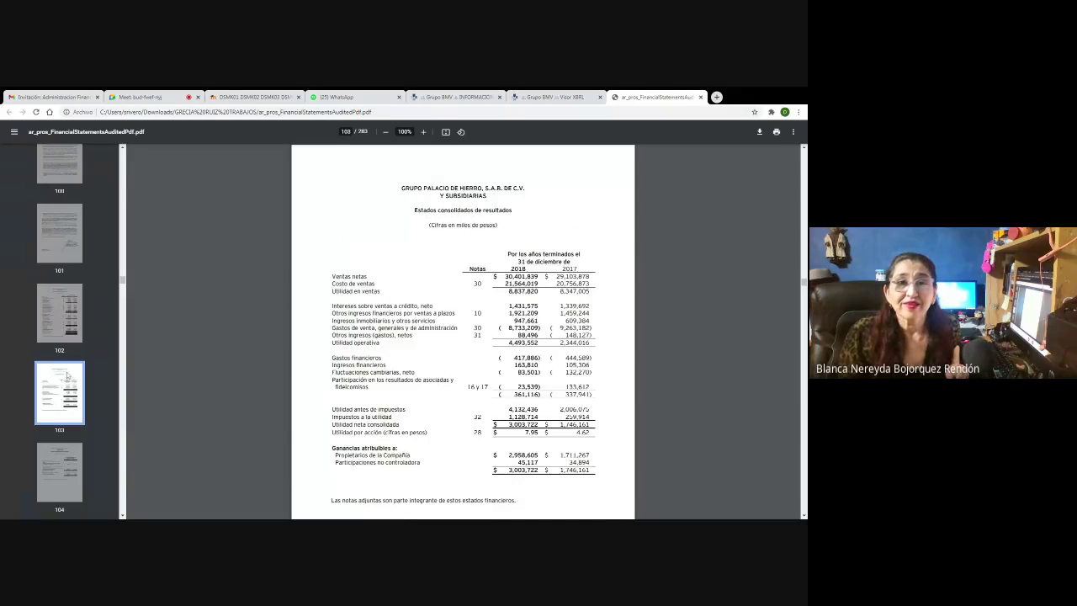
scroll(67, 368, "down", 3)
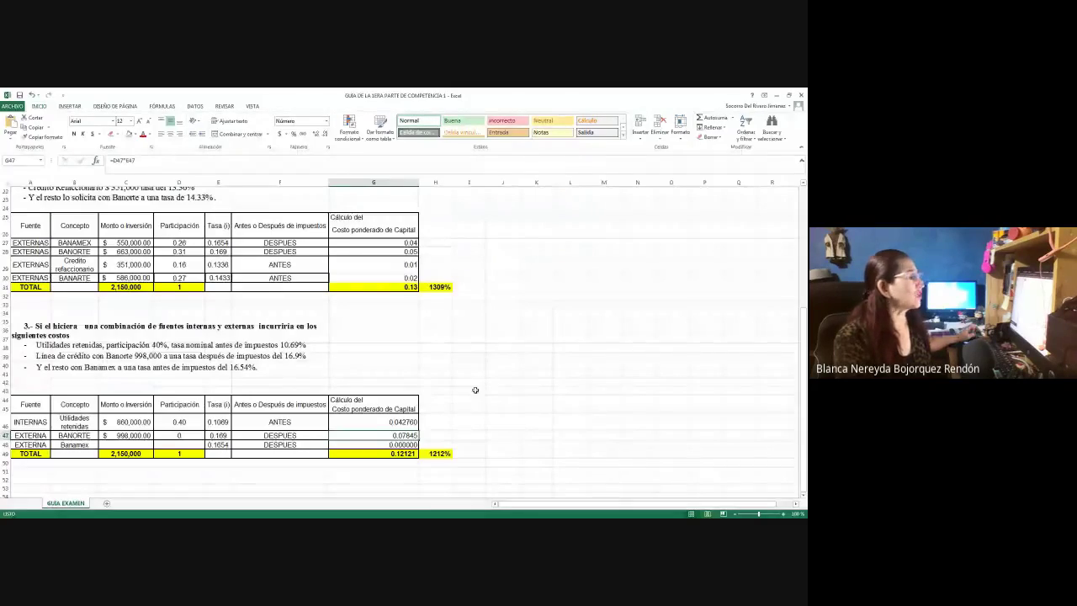
Clear the BANORTE participation in cell D47 of exercise 3's cost of capital table.
scroll(349, 379, "up", 2)
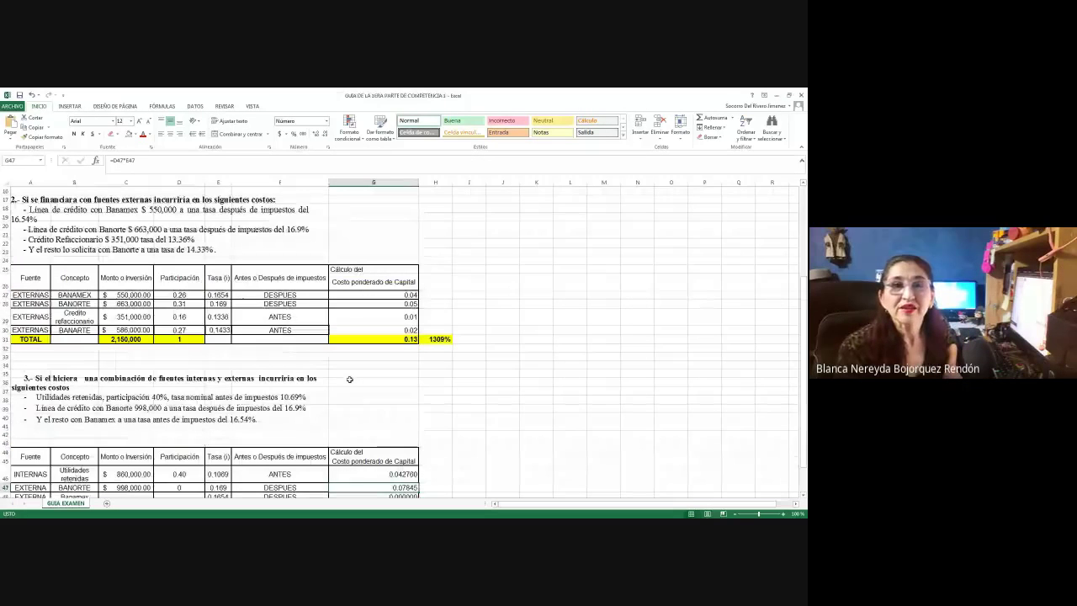
scroll(349, 380, "up", 1)
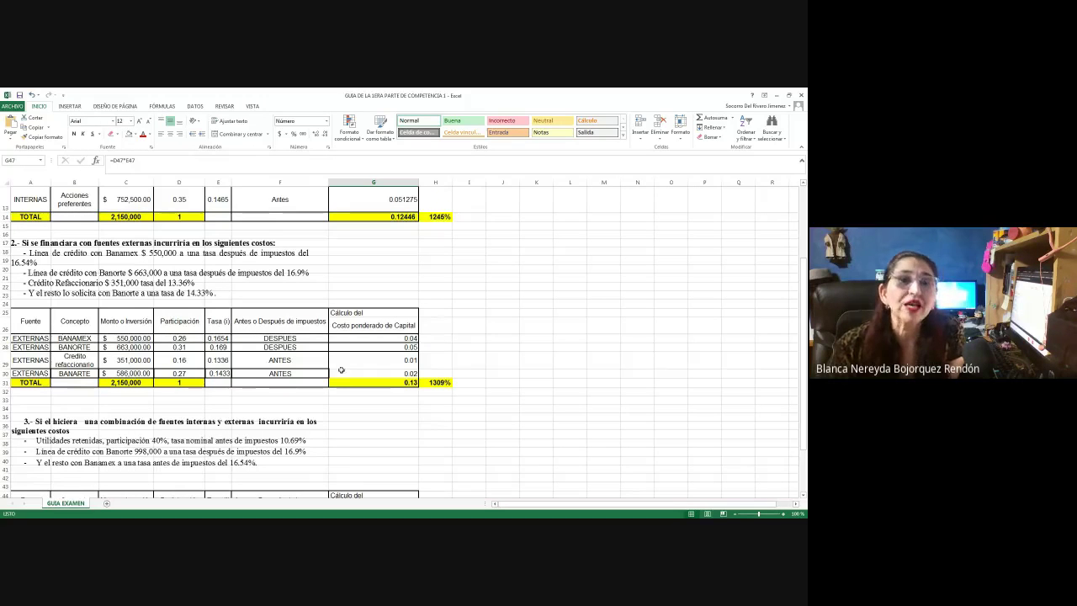
scroll(206, 208, "down", 7)
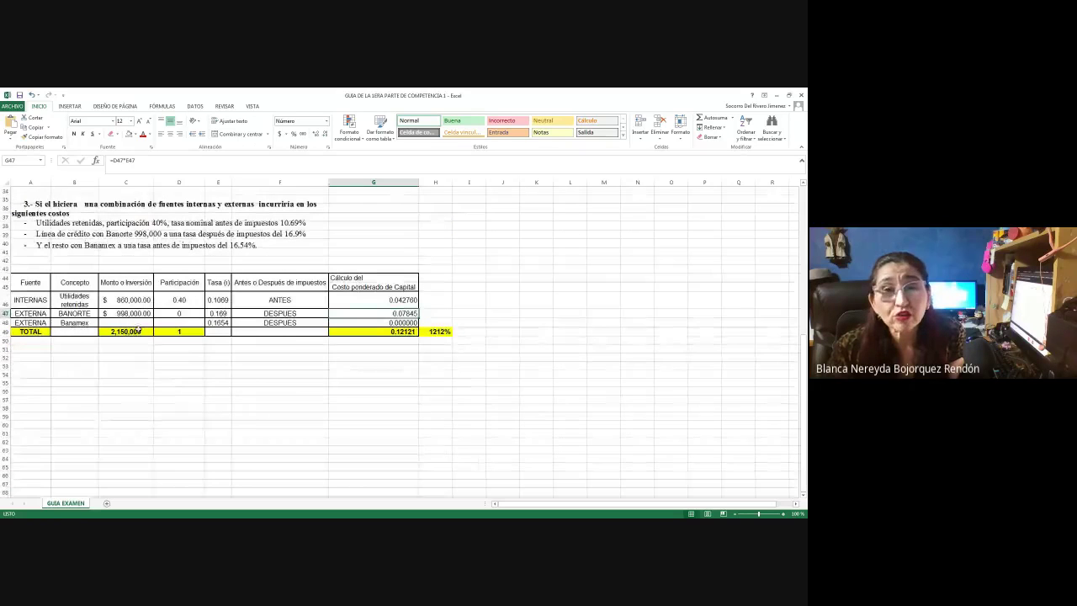
left_click(171, 316)
key("Delete")
key("Down")
key("Down")
key("Down")
key("Down")
key("Down")
key("Down")
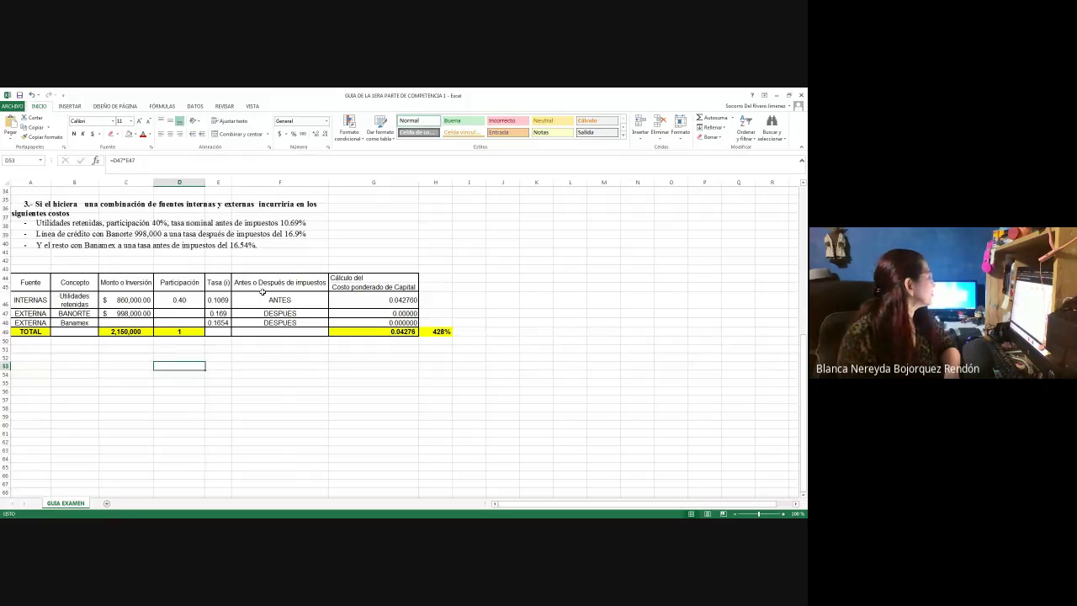
Calculate BANORTE's participation in D47 by dividing its amount by the total investment with =C47/C49.
left_click_drag(760, 514, 761, 514)
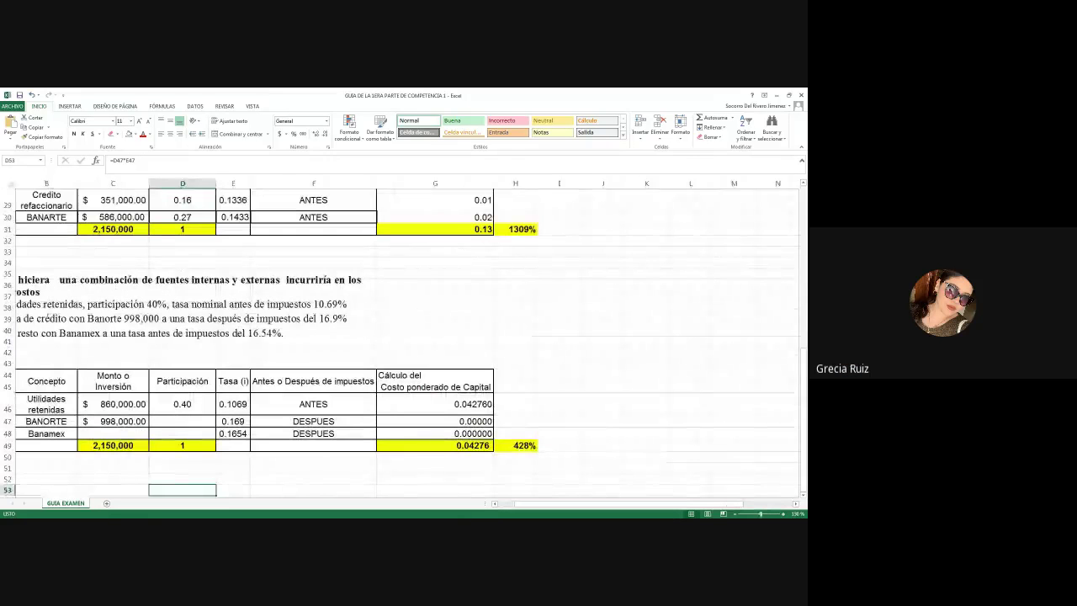
scroll(196, 463, "left", 1)
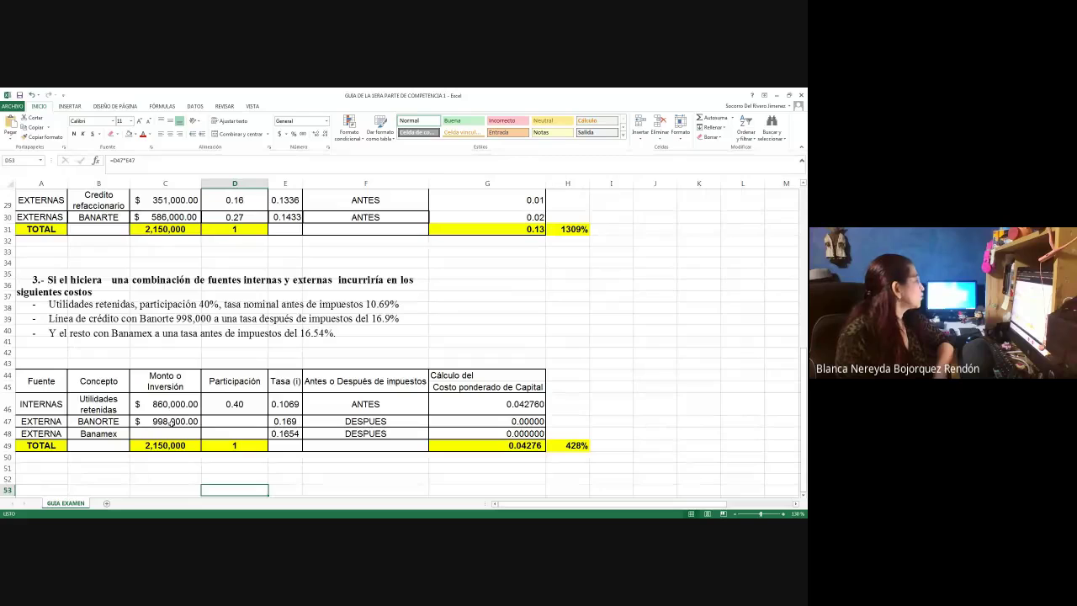
left_click(207, 420)
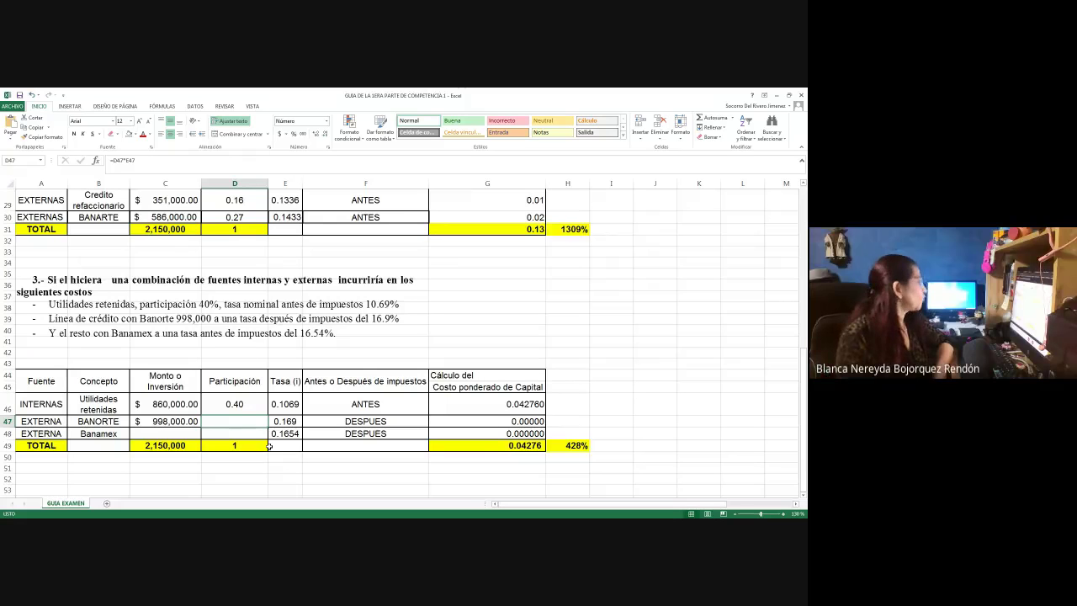
type("=")
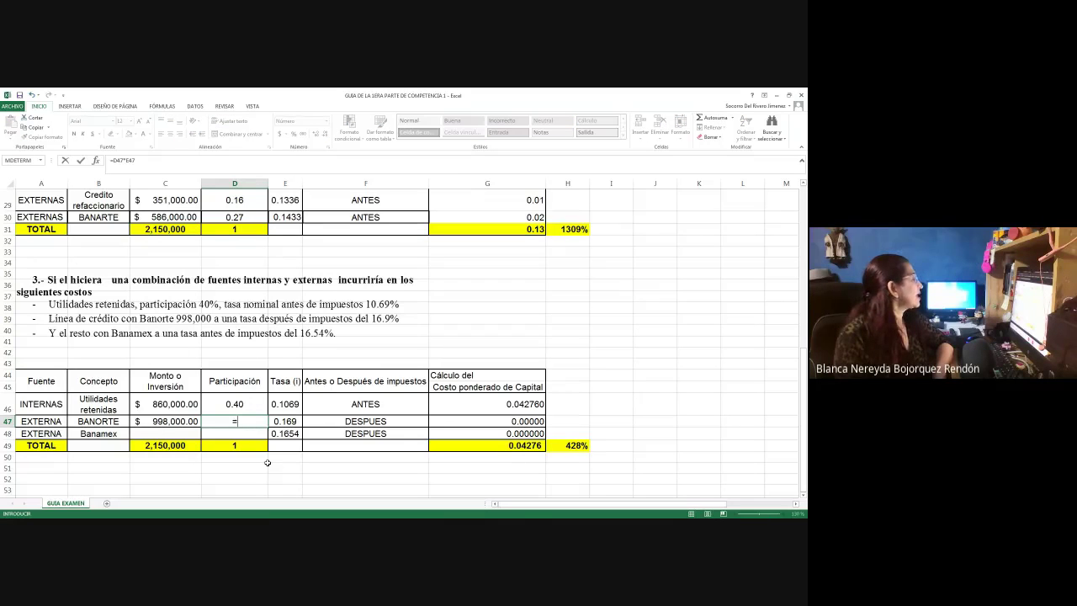
left_click(186, 446)
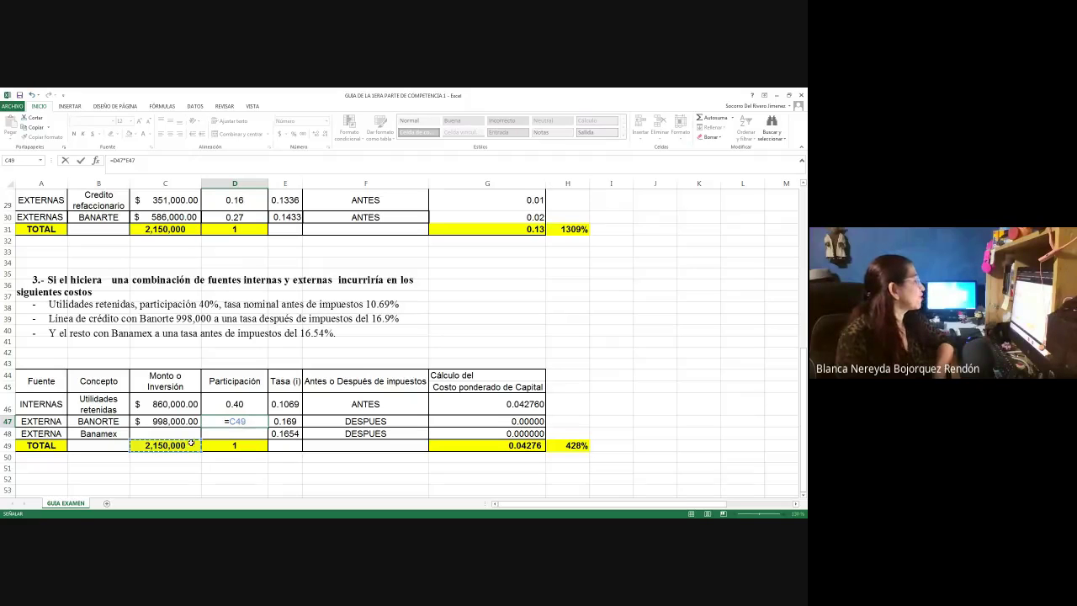
left_click(181, 424)
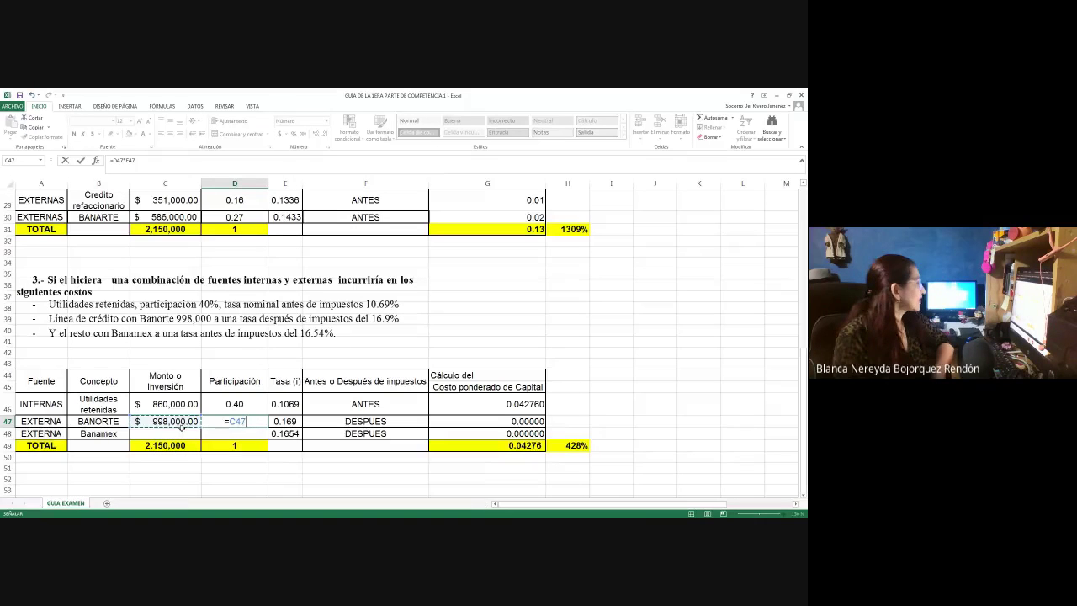
type("/")
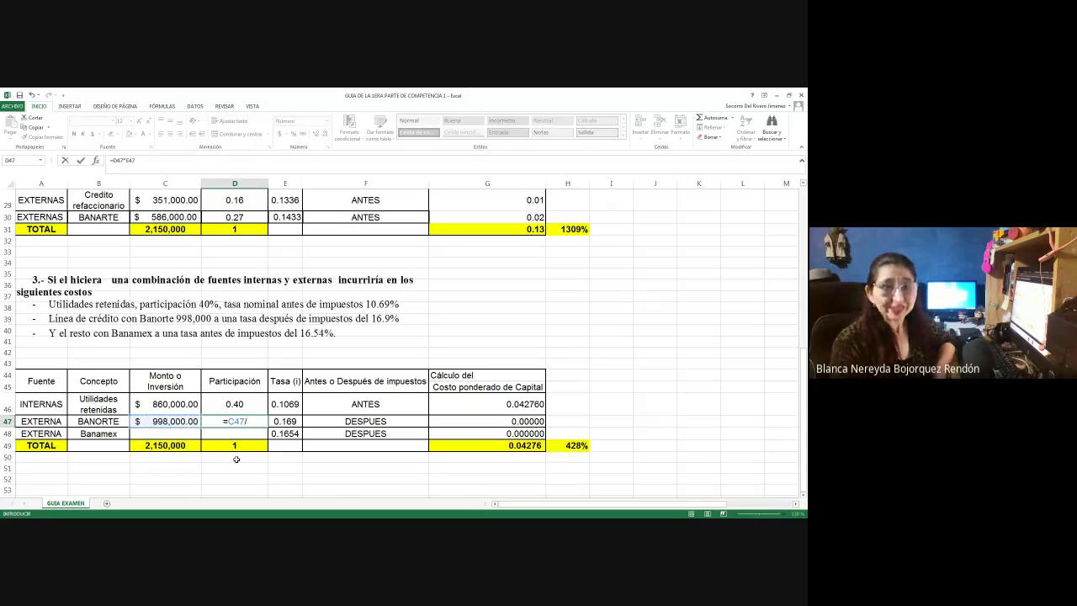
left_click(179, 447)
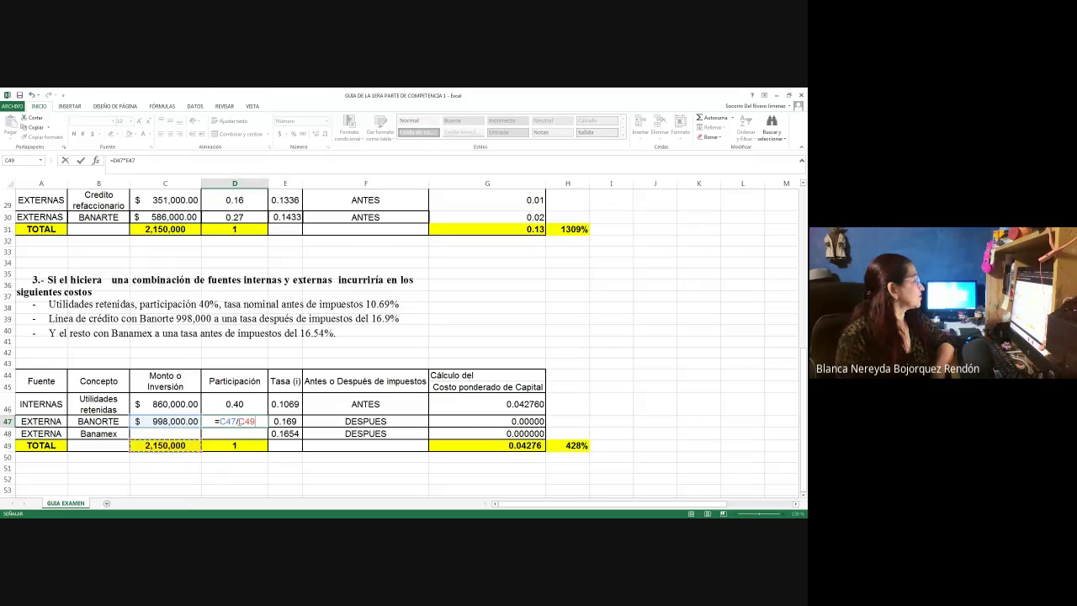
key("Return")
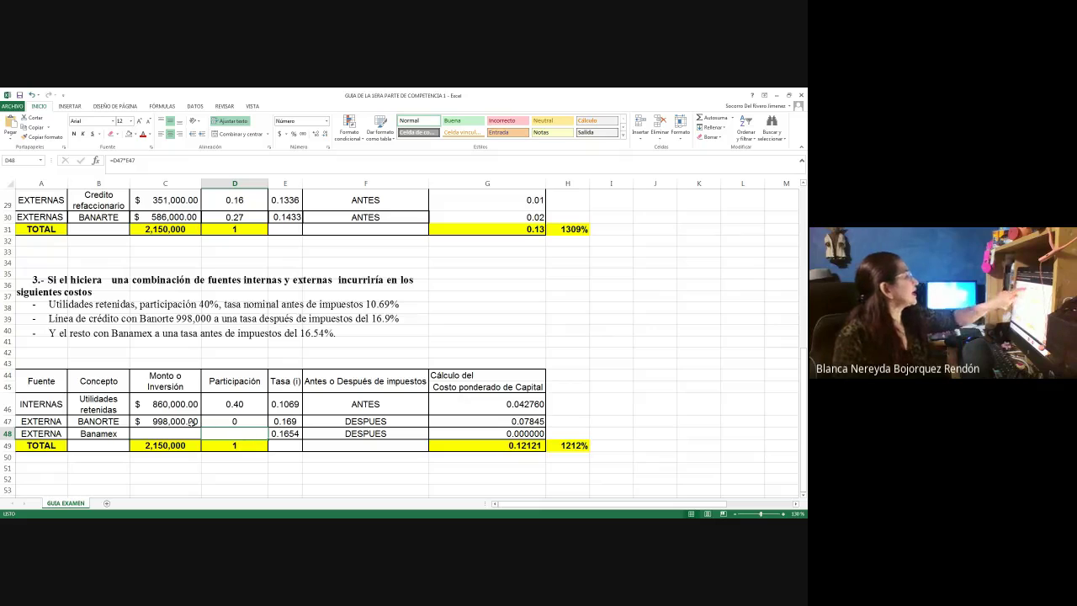
Show BANORTE's participation in D47 with two decimal places.
left_click(227, 421)
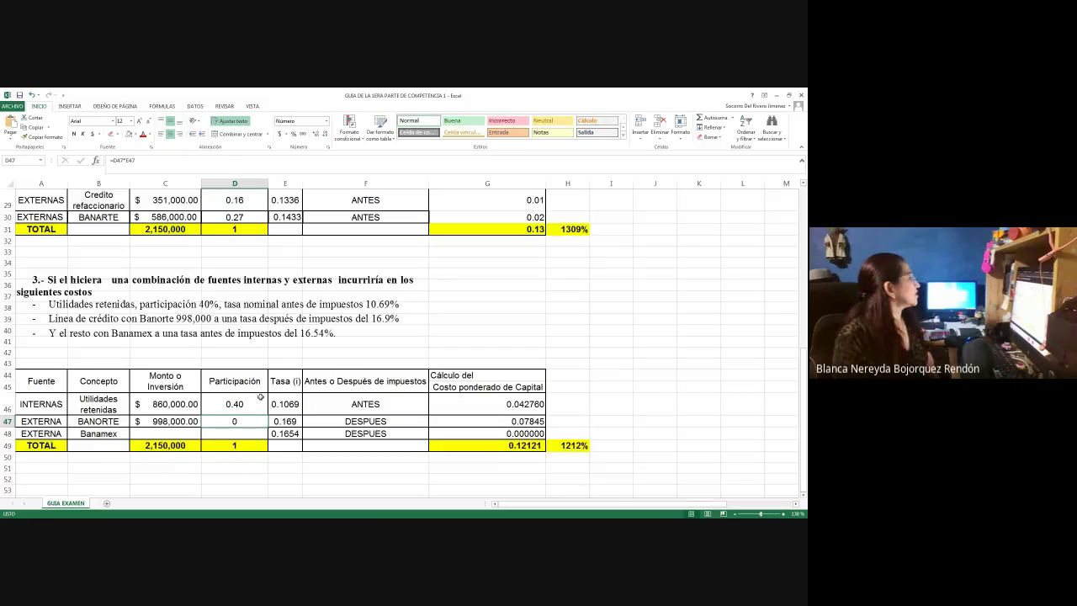
left_click(318, 135)
left_click(318, 135)
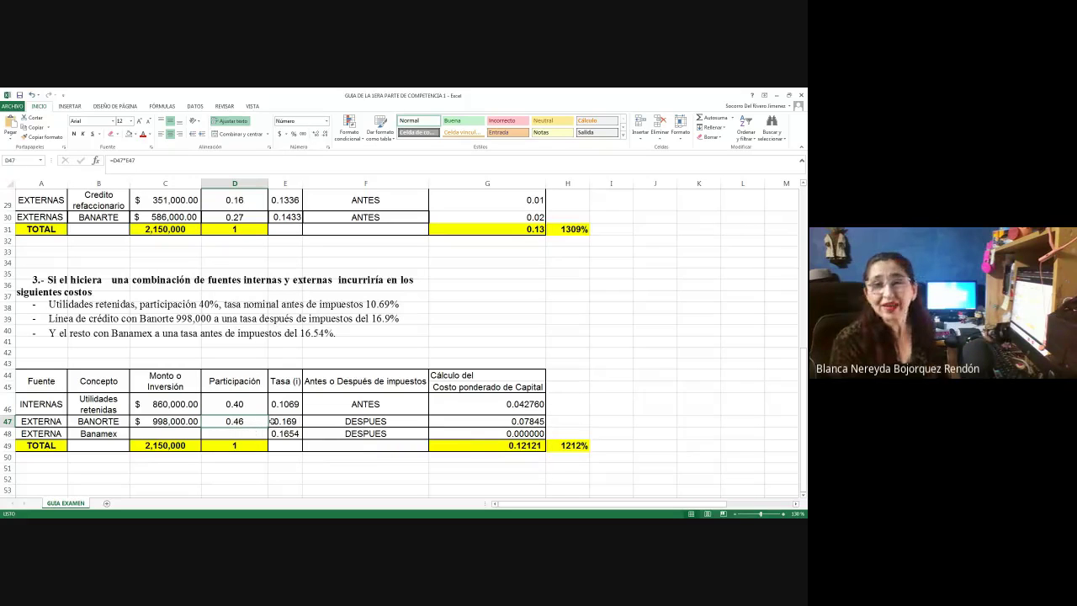
left_click(243, 457)
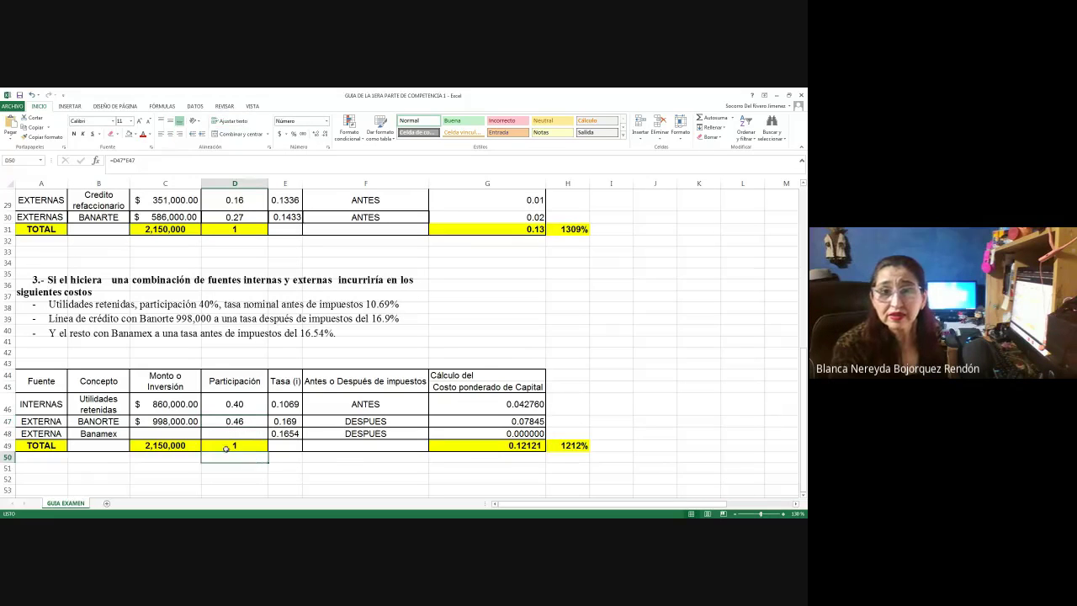
Calculate the Banamex amount in C48 by subtracting the other two sources from the total with =C49-C47-C46.
left_click(163, 431)
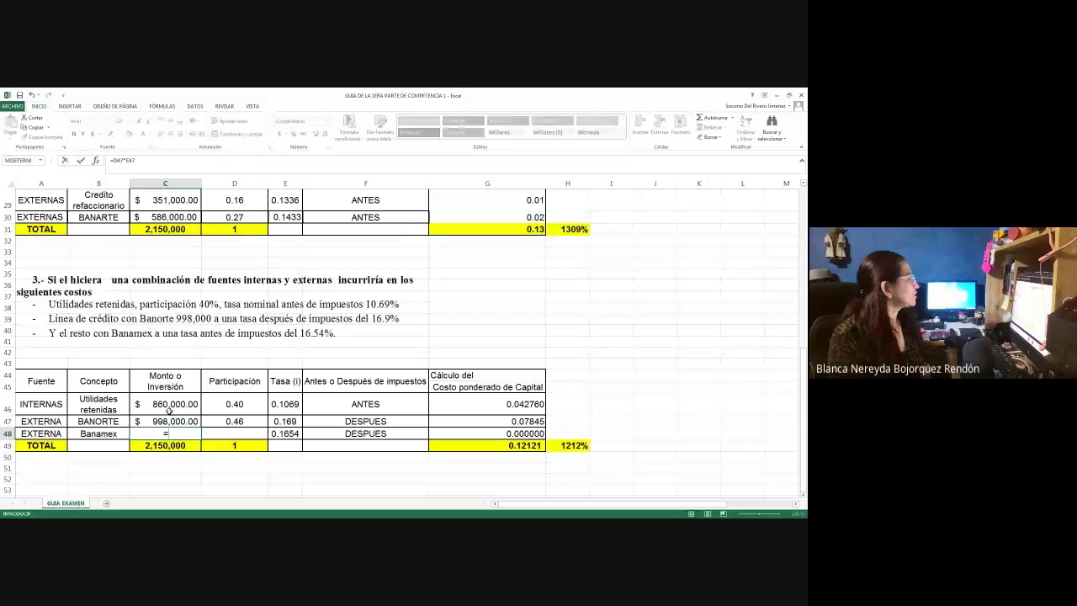
type("=")
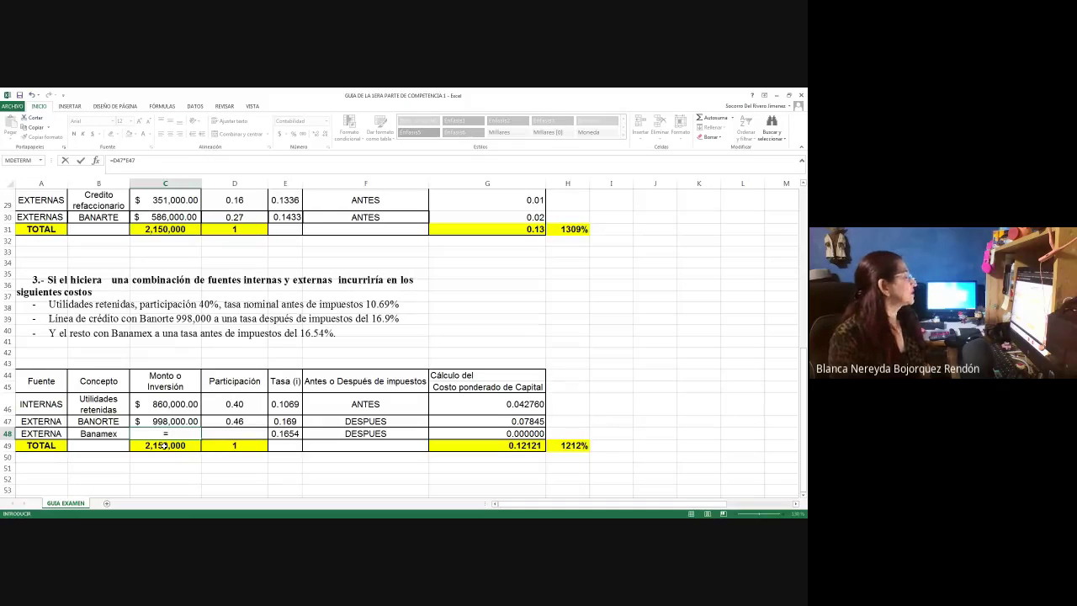
left_click(162, 445)
type("*")
key("BackSpace")
type("-")
left_click(173, 418)
type("-")
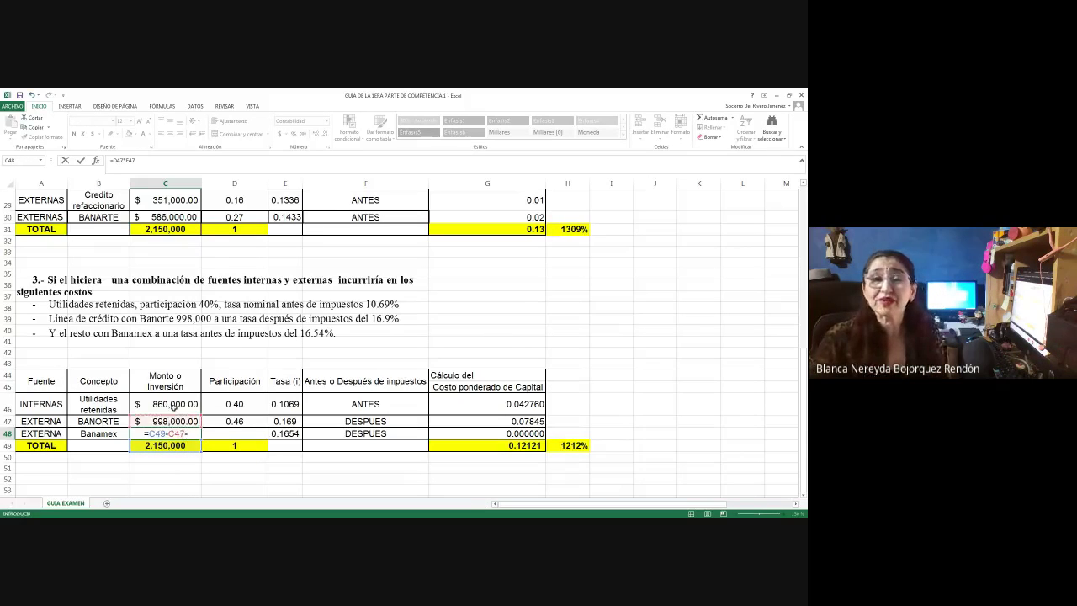
left_click(175, 405)
type("-")
key("BackSpace")
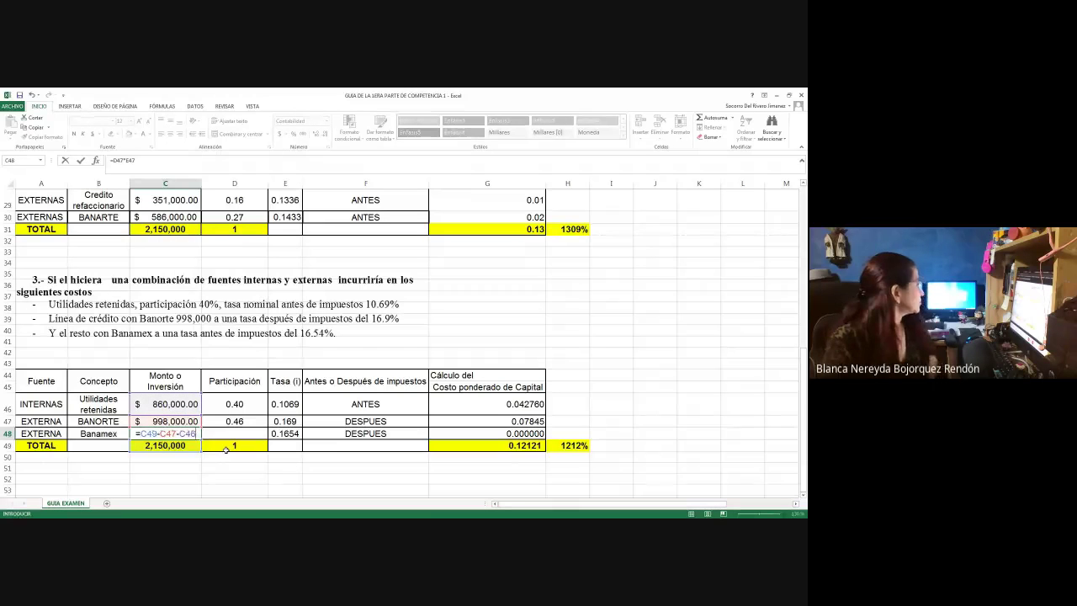
key("Return")
Calculate the Banamex participation in D48 with =C48/C49.
left_click(227, 433)
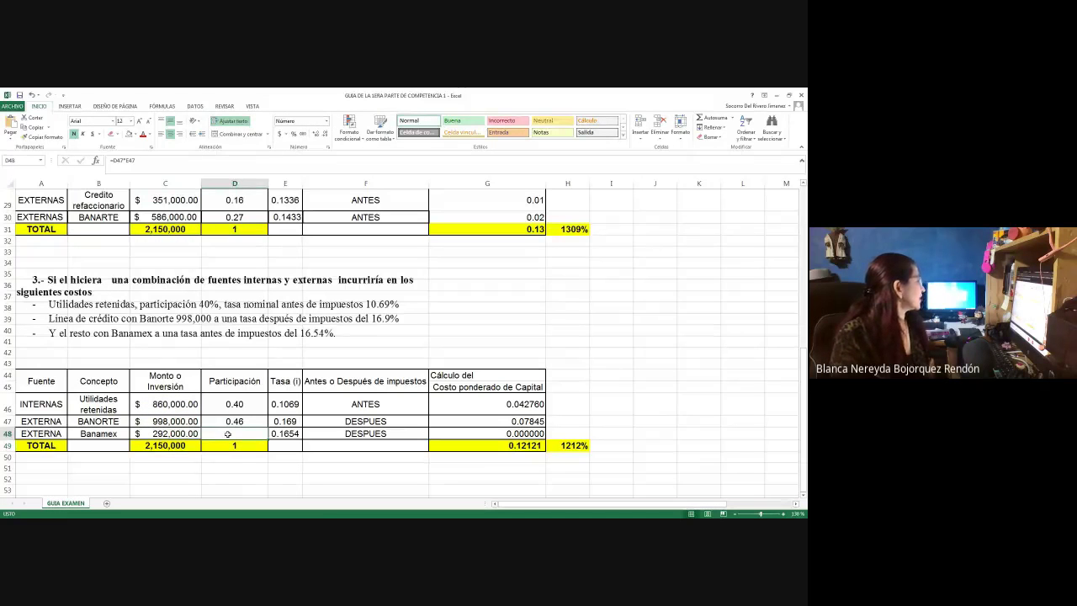
type("=")
left_click(177, 433)
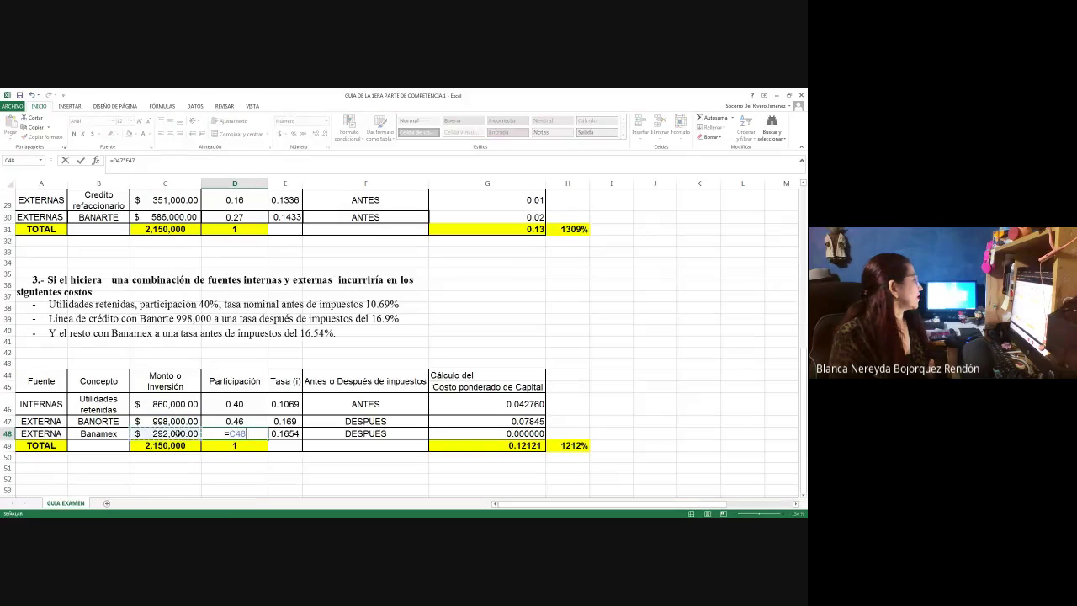
type("/")
left_click(170, 445)
key("Return")
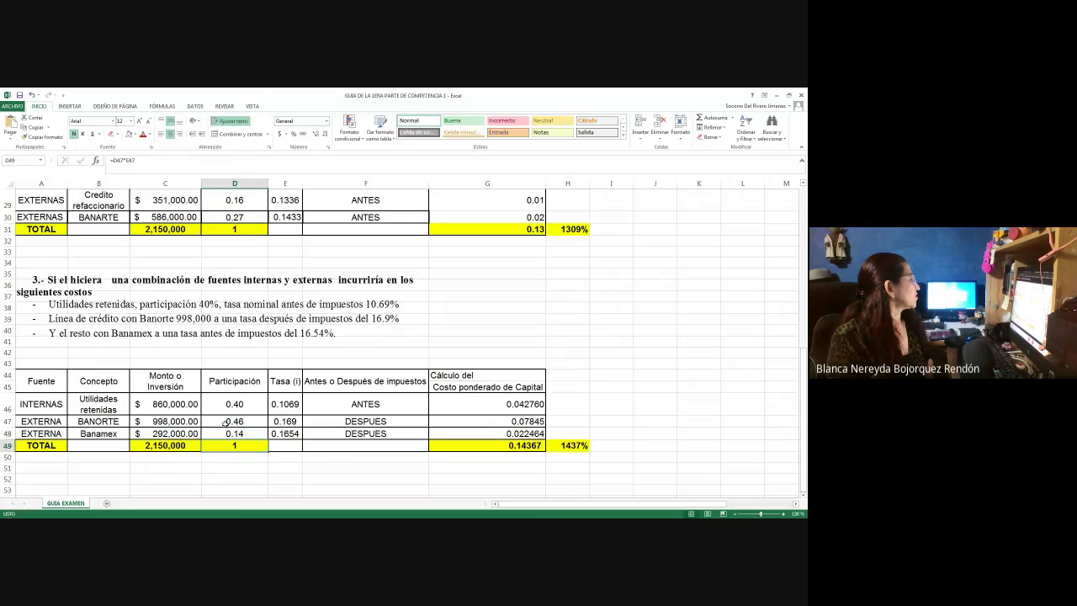
Rewrite the third source's concept in B48 in capitals as BANAMEX.
left_click(562, 445)
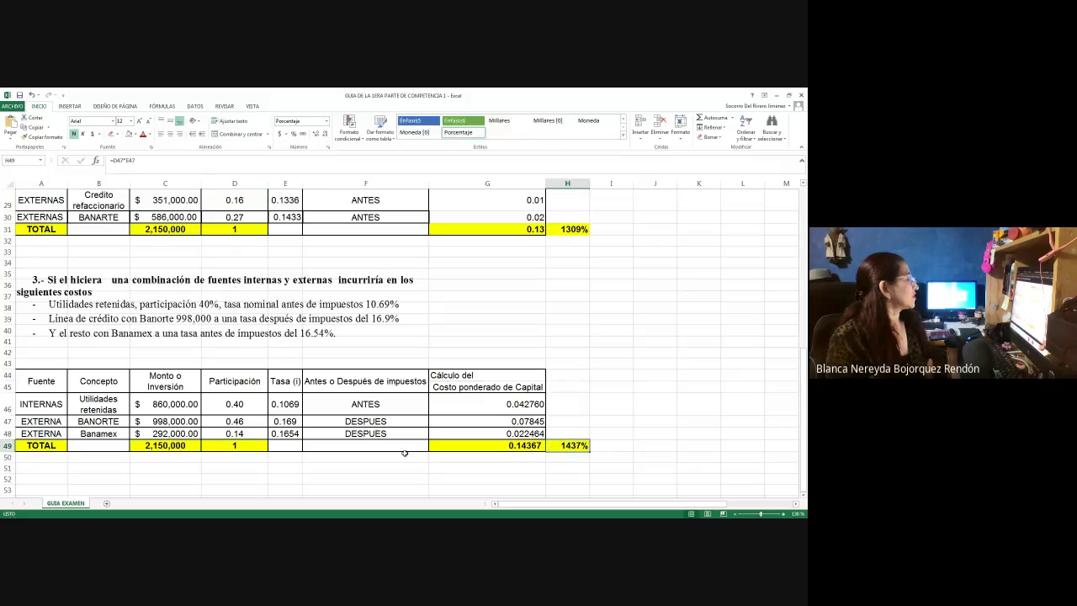
left_click(98, 430)
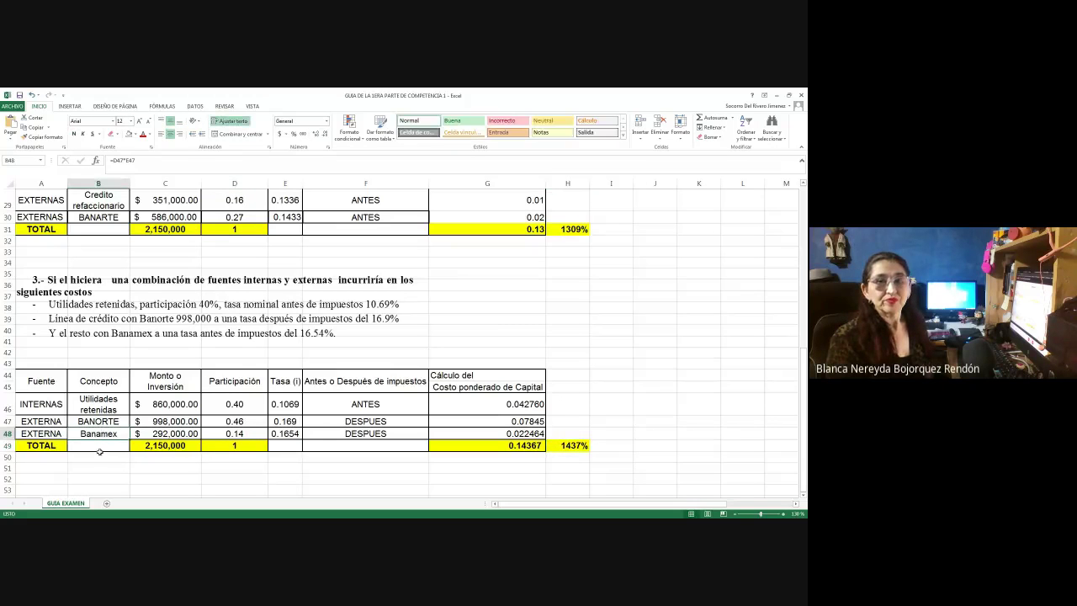
type("BAN")
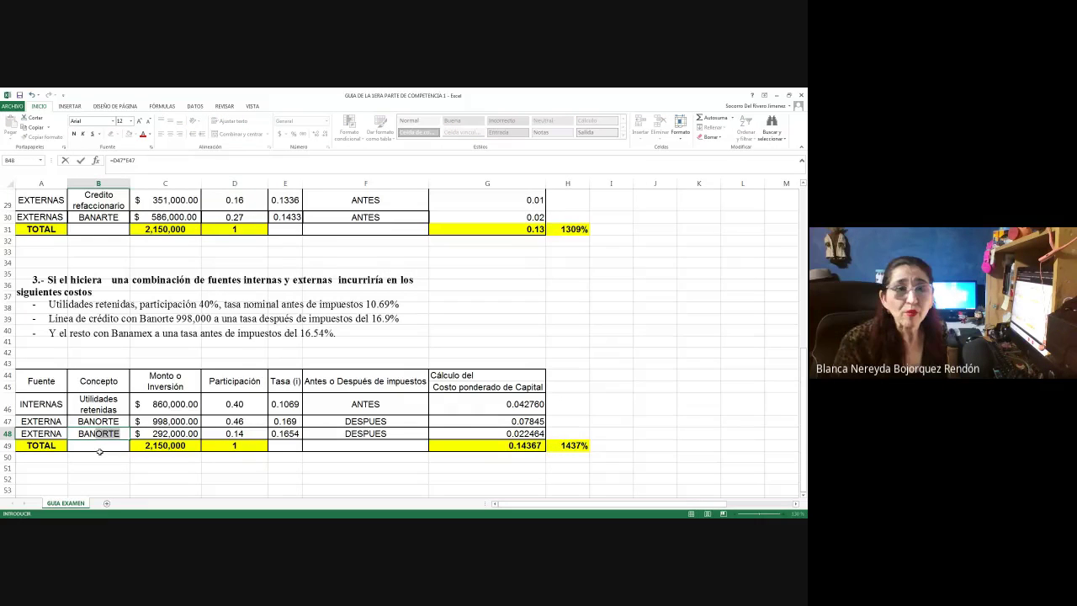
type("AME")
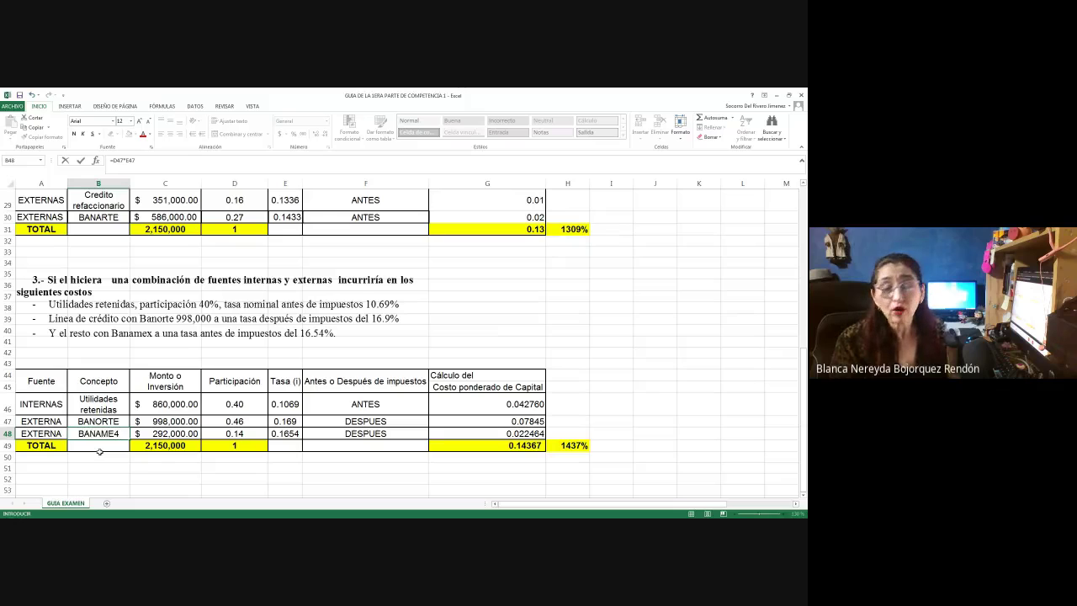
type("X")
left_click(160, 468)
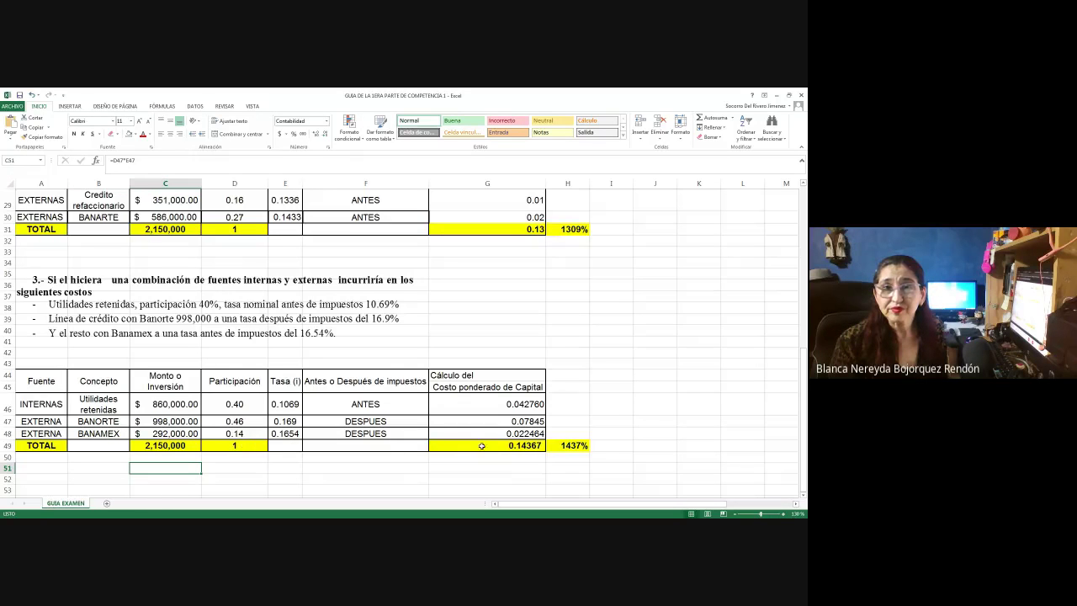
Inspect the weighted cost formulas for Utilidades retenidas in G46 and BANORTE in G47.
left_click(568, 445)
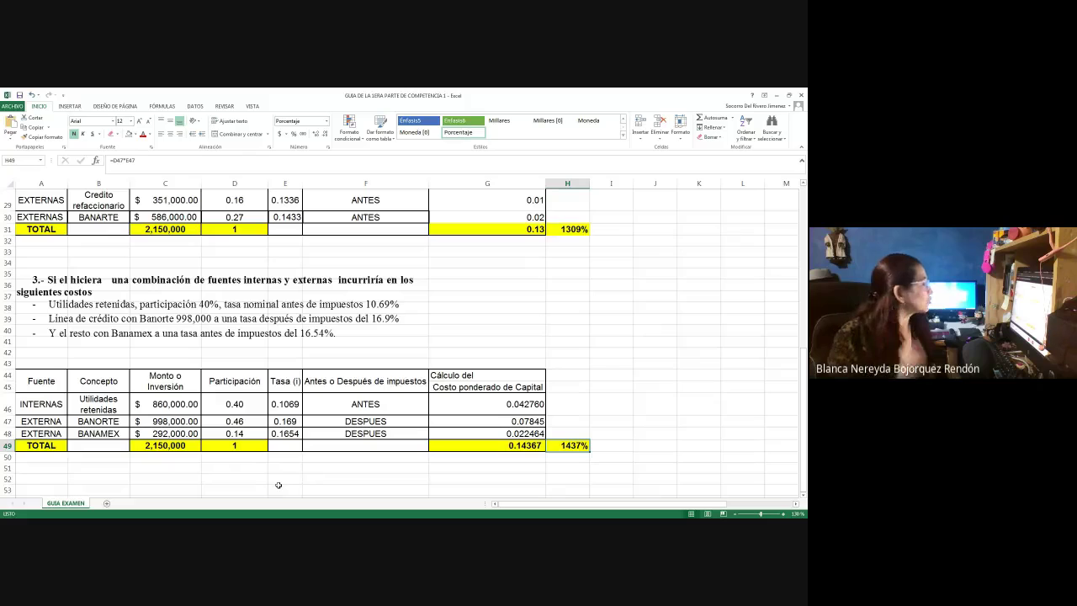
double_click(532, 407)
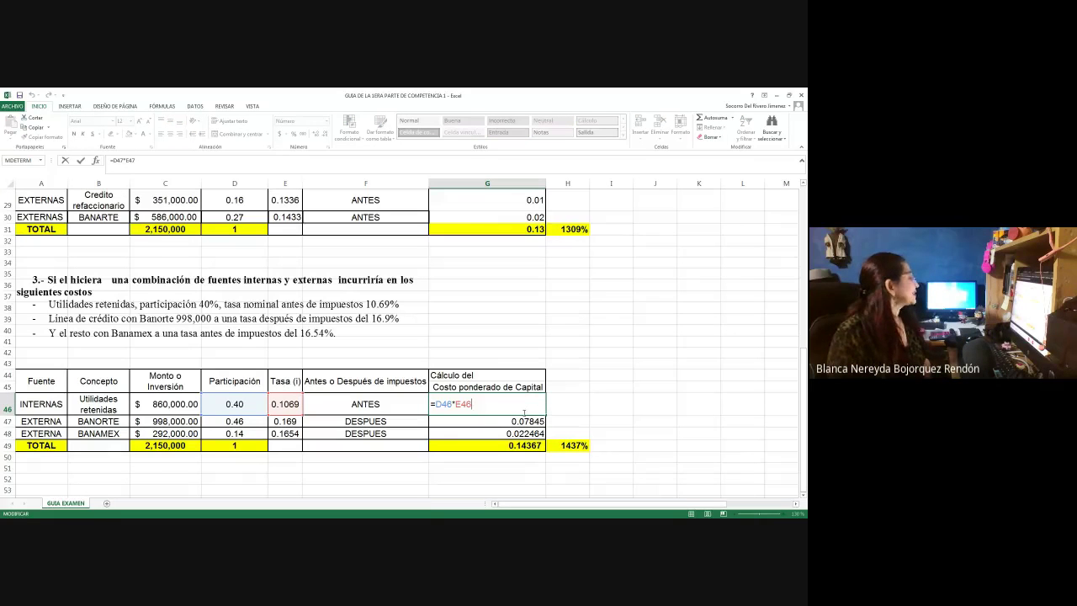
key("Return")
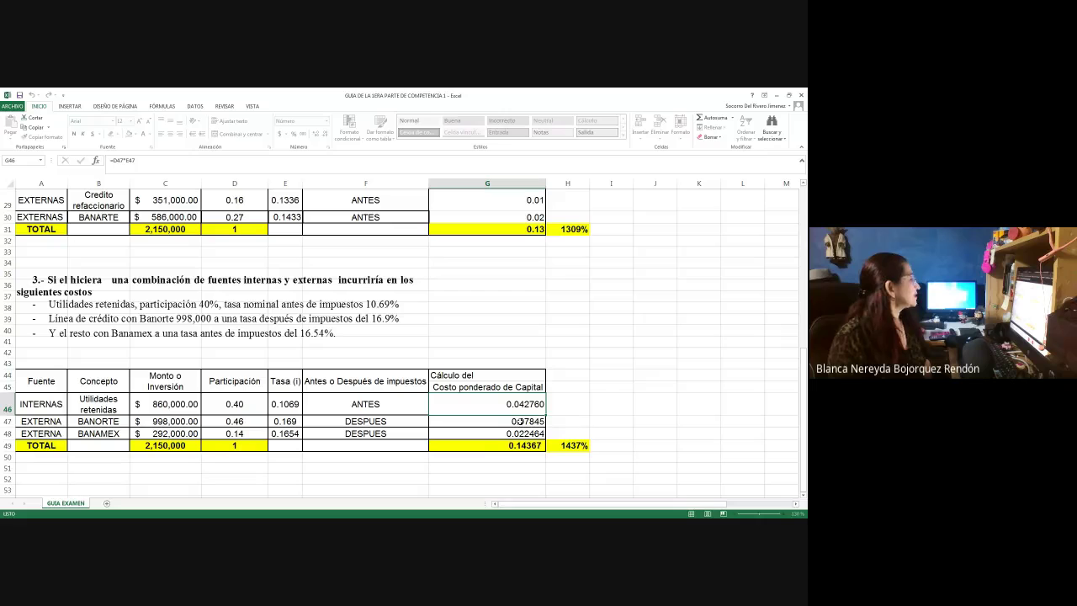
double_click(503, 408)
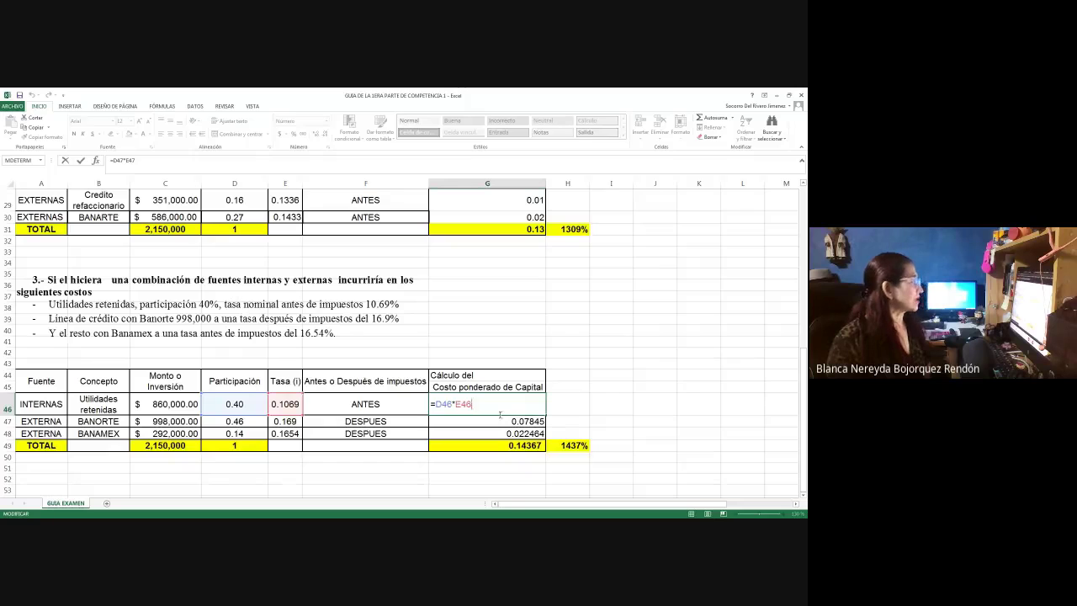
key("Return")
double_click(497, 420)
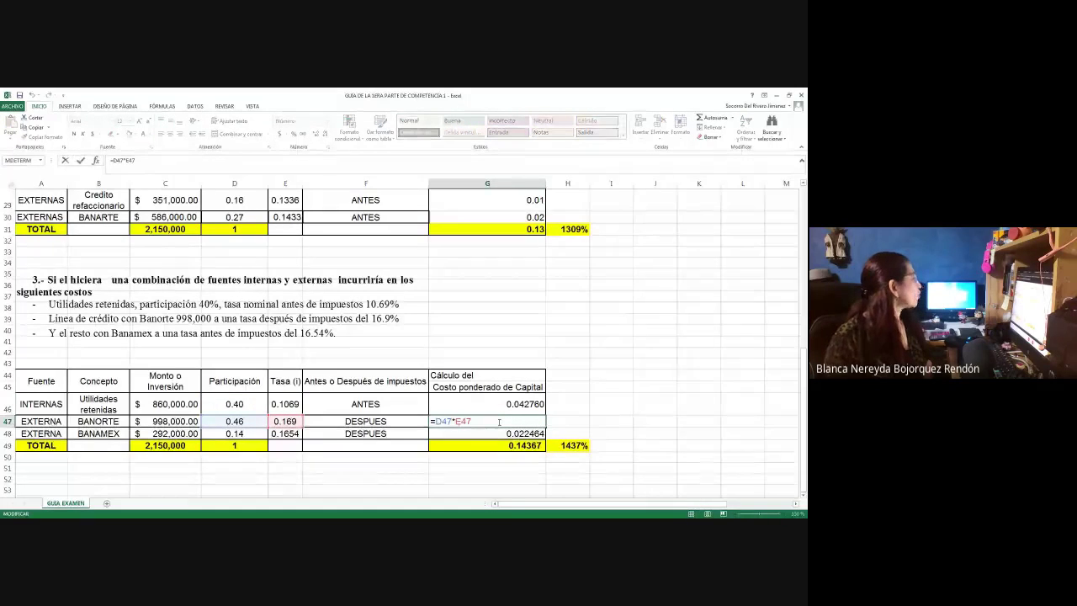
key("Return")
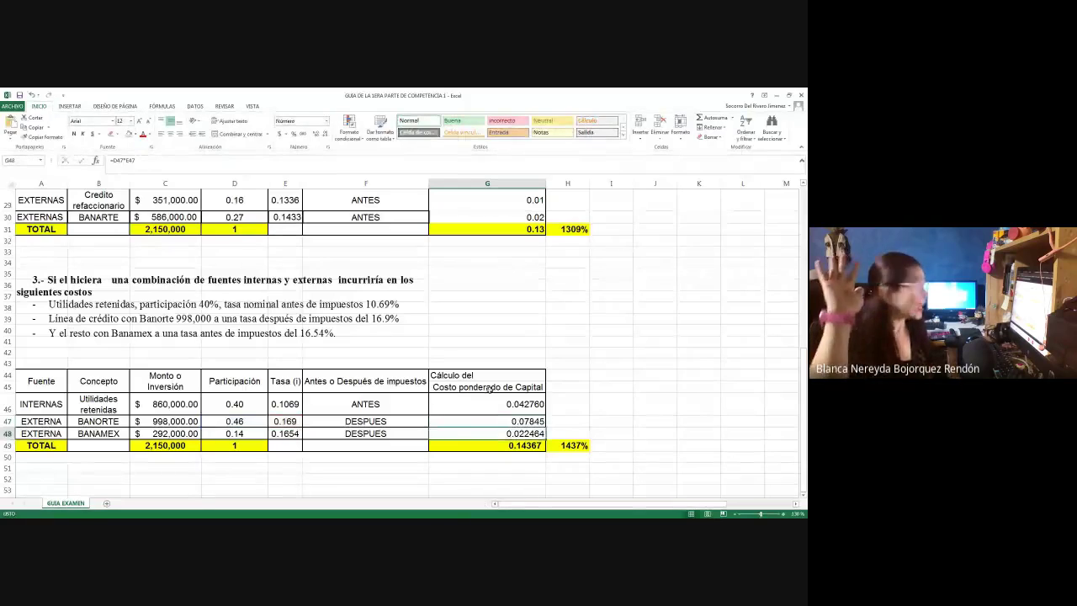
Compare the after-tax cost formula for BANAMEX in G27 with the one for BANORTE in G47.
scroll(490, 251, "up", 2)
double_click(490, 251)
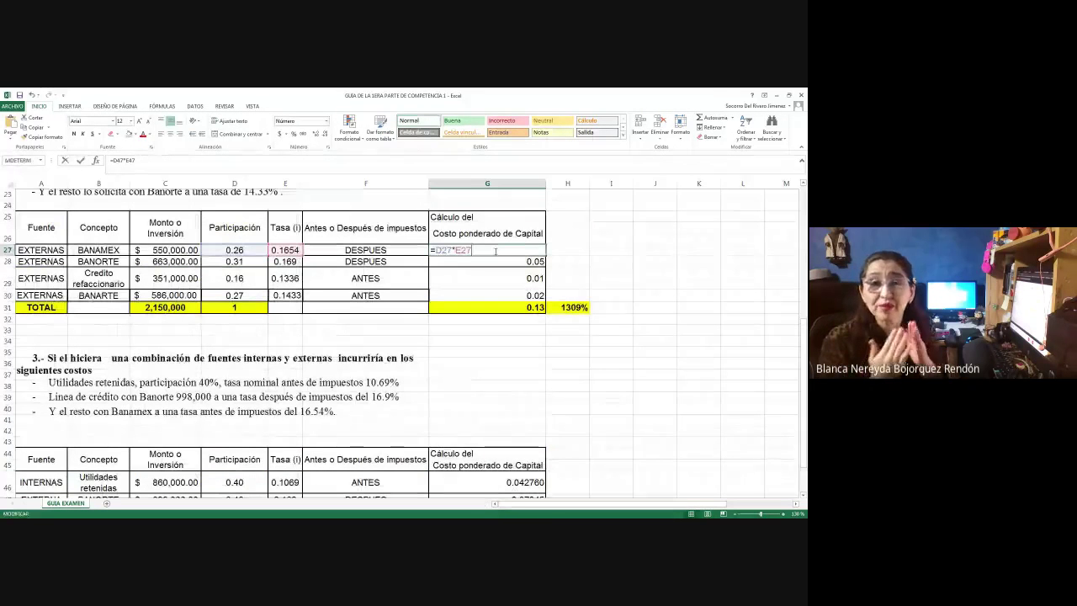
key("Escape")
scroll(564, 309, "down", 3)
double_click(482, 375)
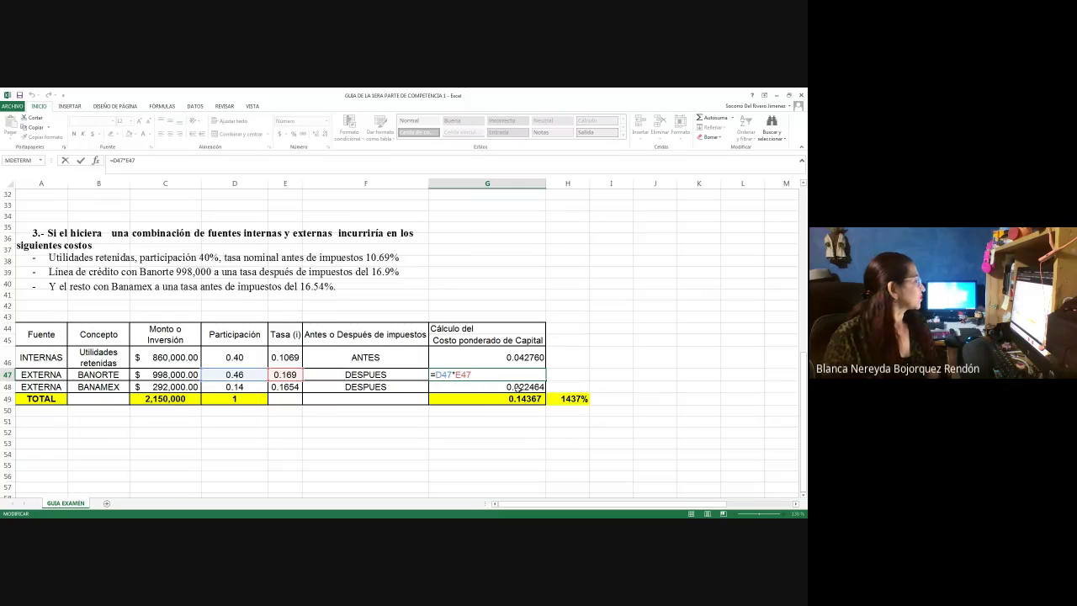
key("Return")
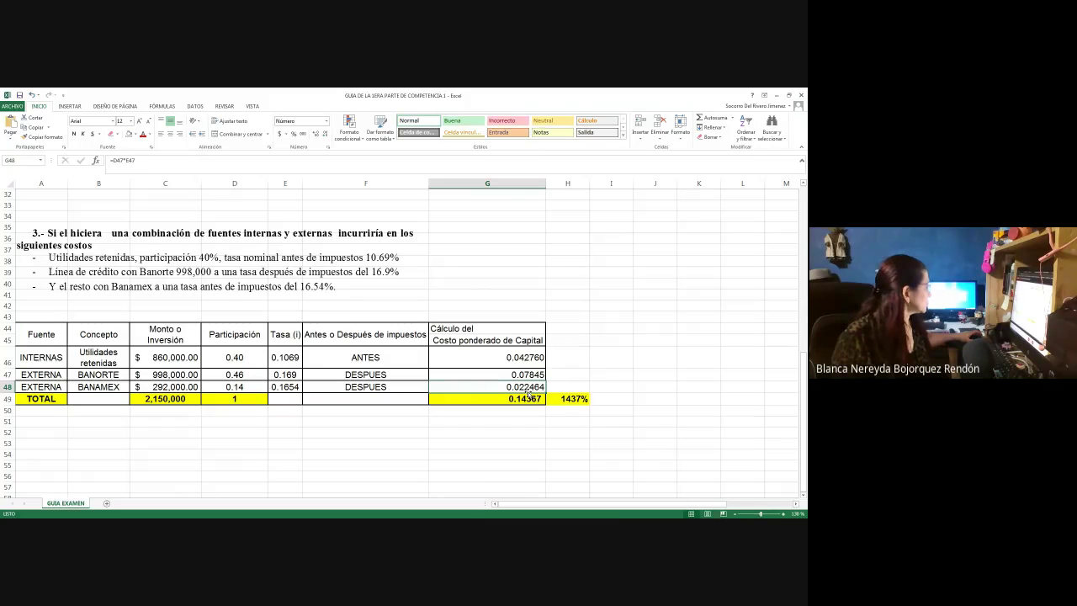
Examine the BANAMEX cost formula in G48 and the total cost formula in G49.
left_click(783, 513)
left_click_drag(586, 504, 580, 504)
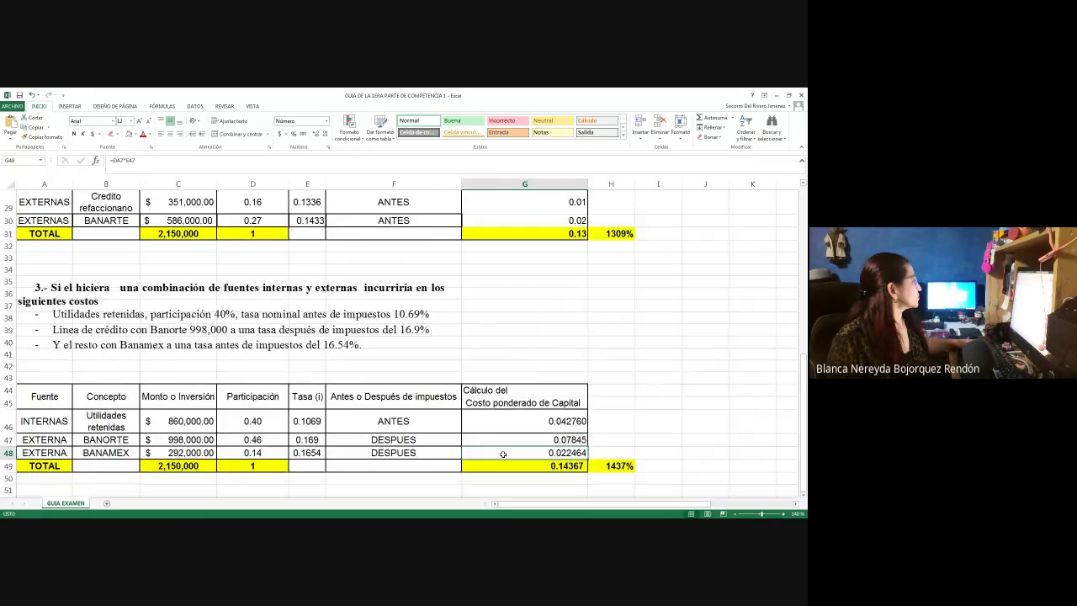
scroll(502, 454, "down", 1)
double_click(528, 403)
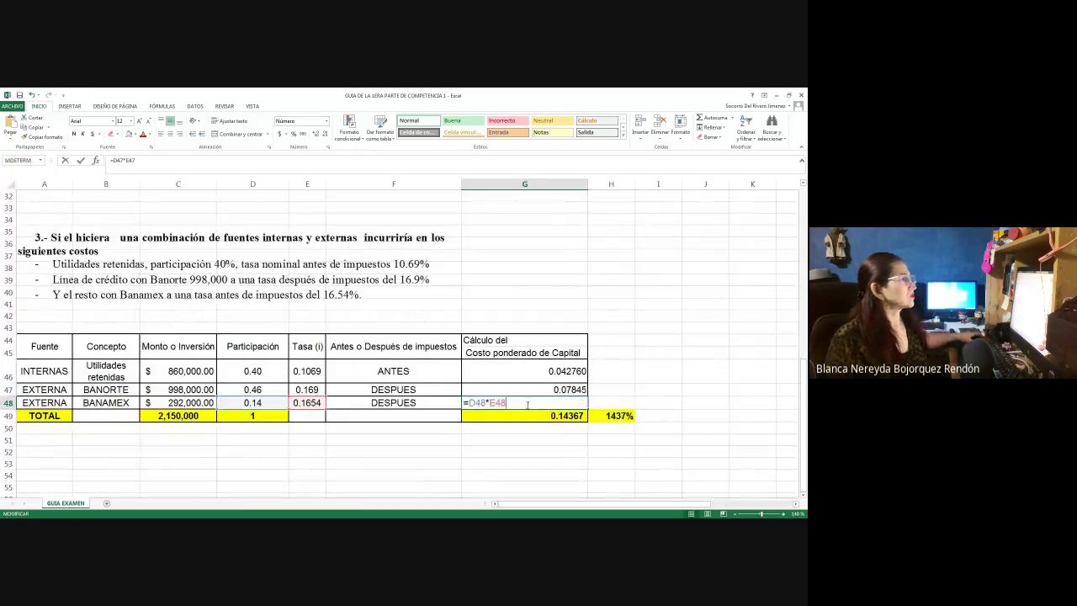
key("Return")
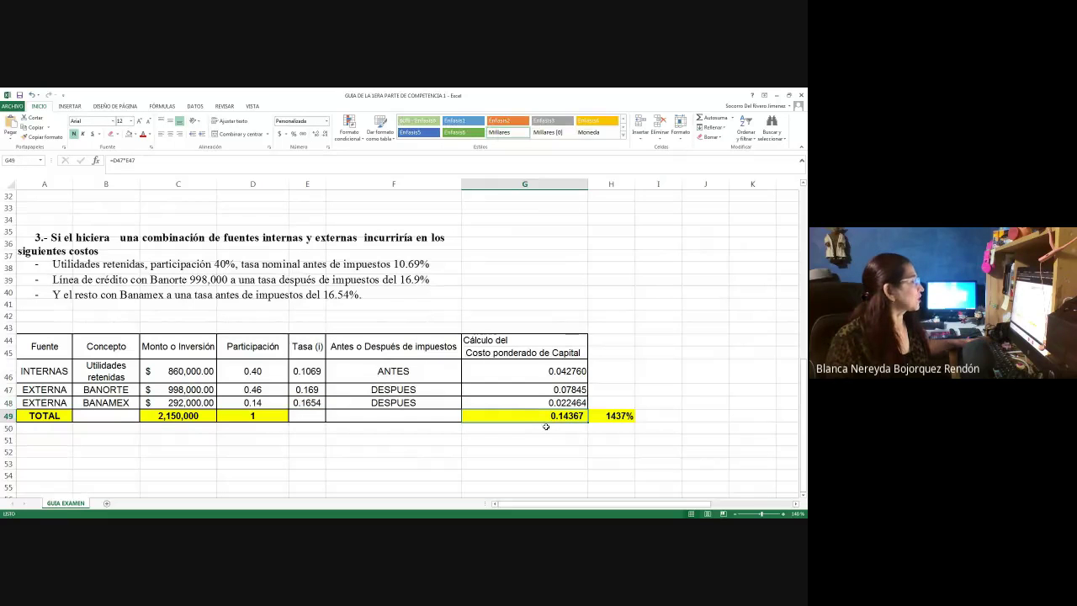
double_click(551, 418)
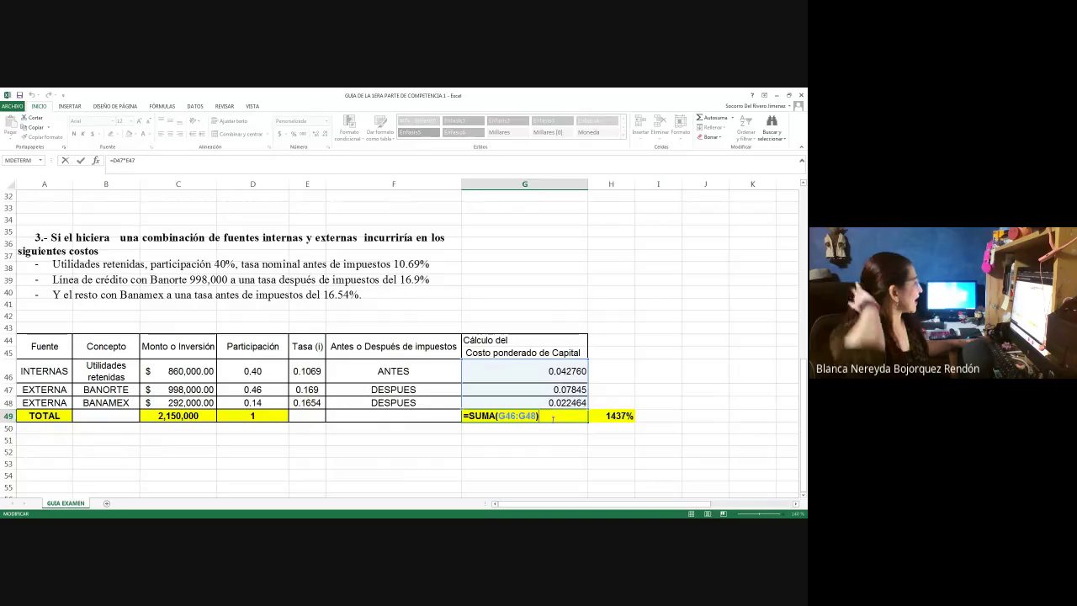
key("Return")
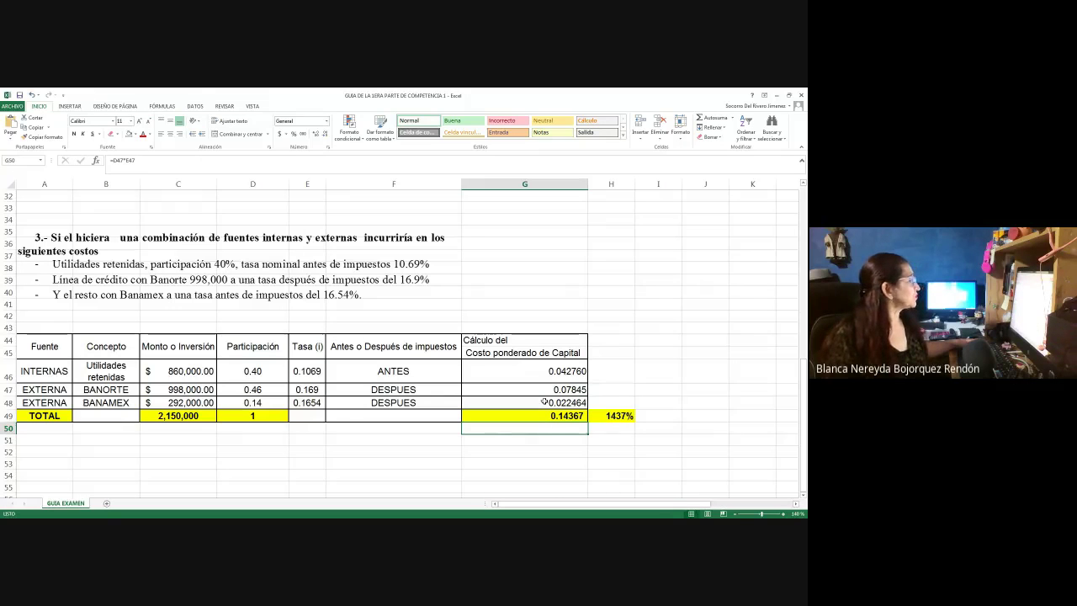
Change the BANAMEX tax condition in F48 to ANTES.
left_click(422, 401)
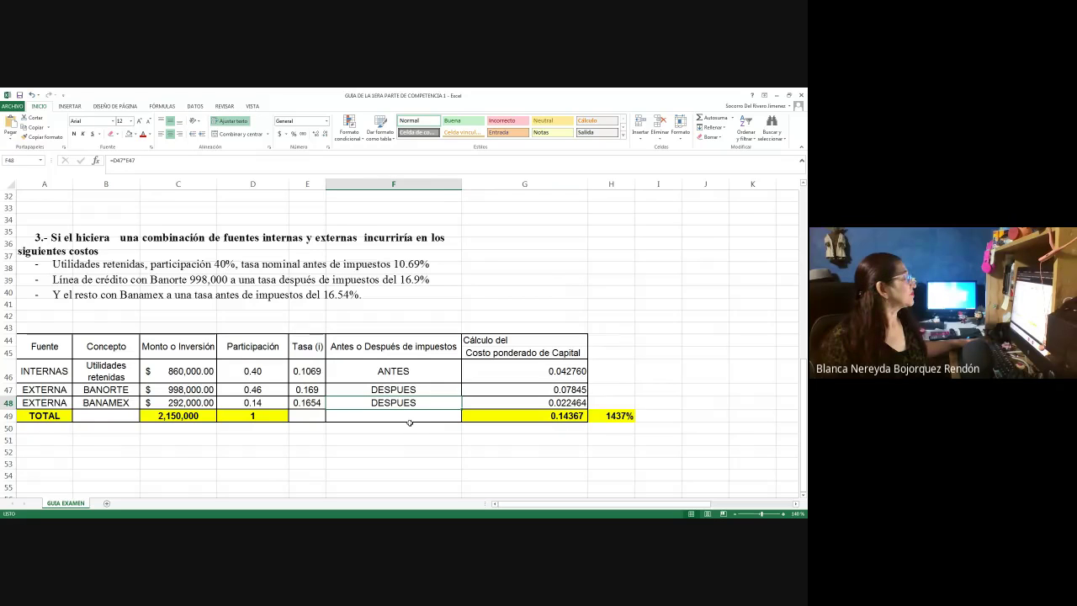
key("Up")
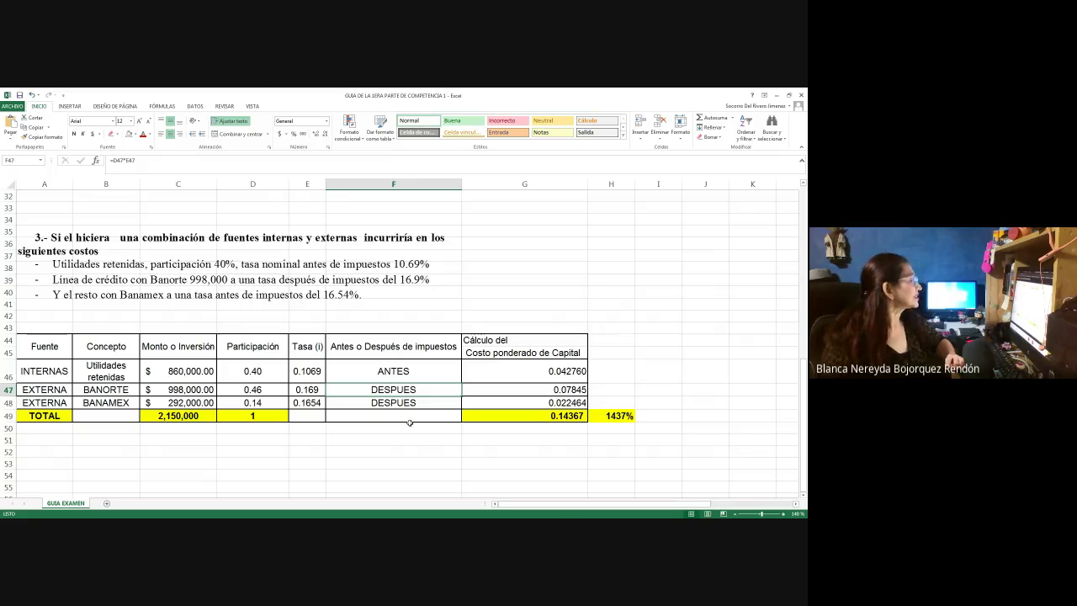
key("Left")
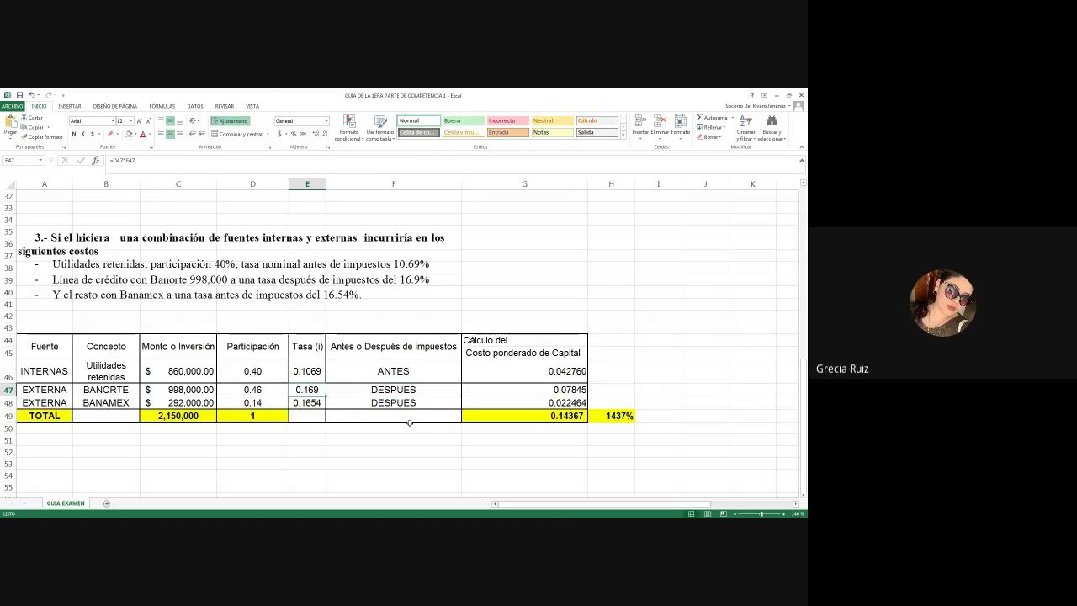
key("BackSpace")
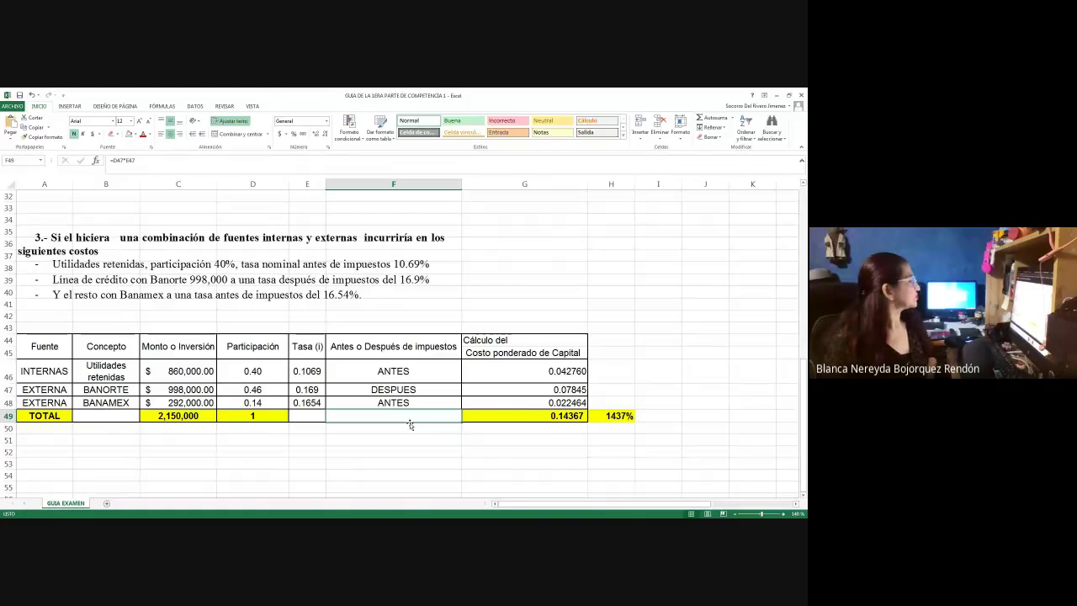
Compare the BANAMEX cost formula in G48 with the before-tax formulas in G30 and G29 of the second exercise.
key("Up")
key("Right")
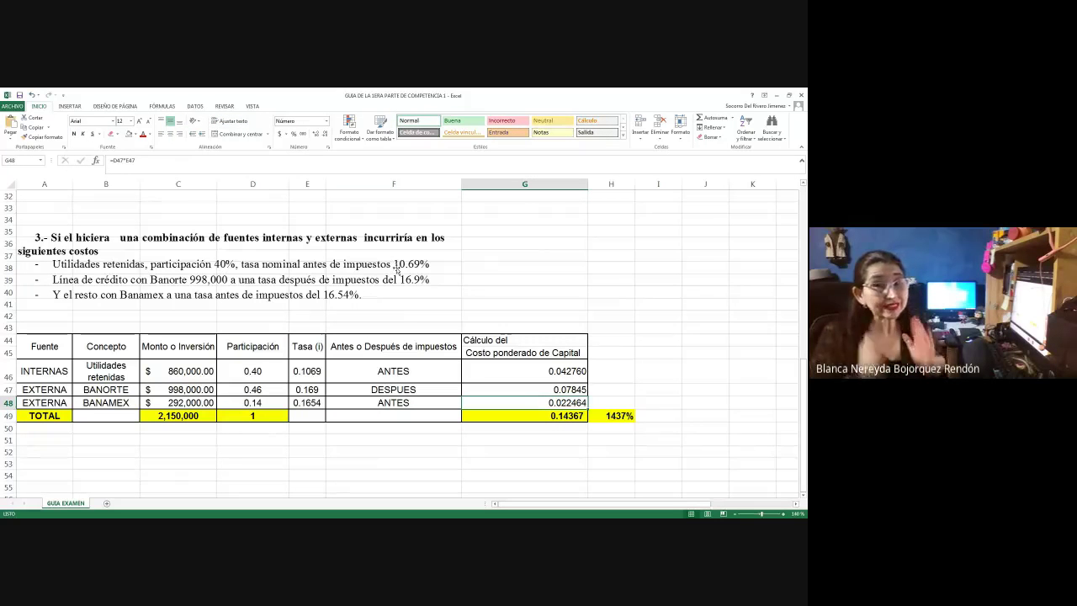
double_click(508, 404)
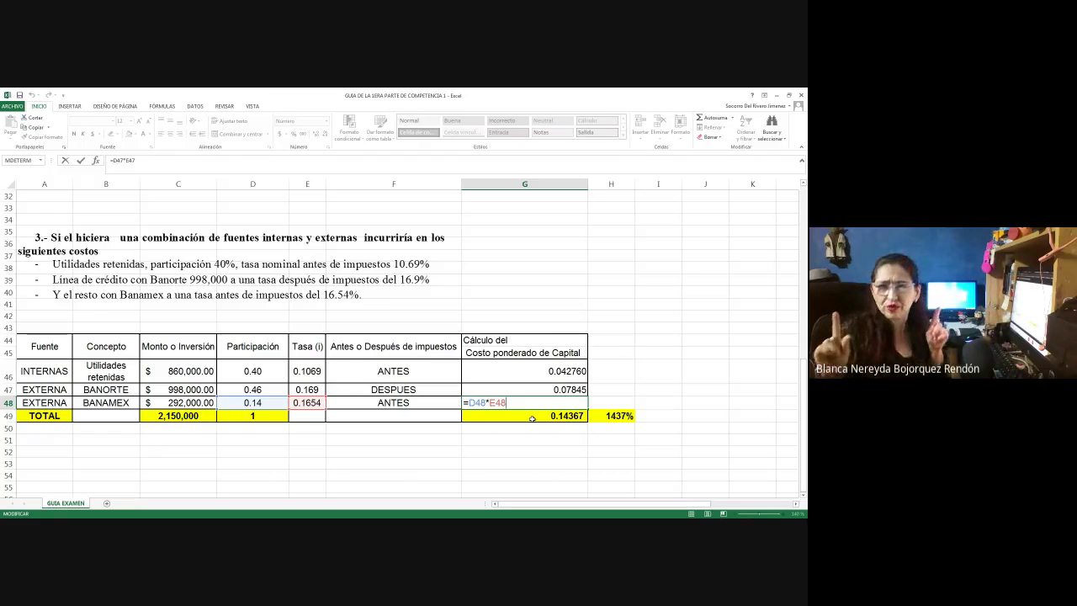
key("Escape")
scroll(494, 416, "up", 5)
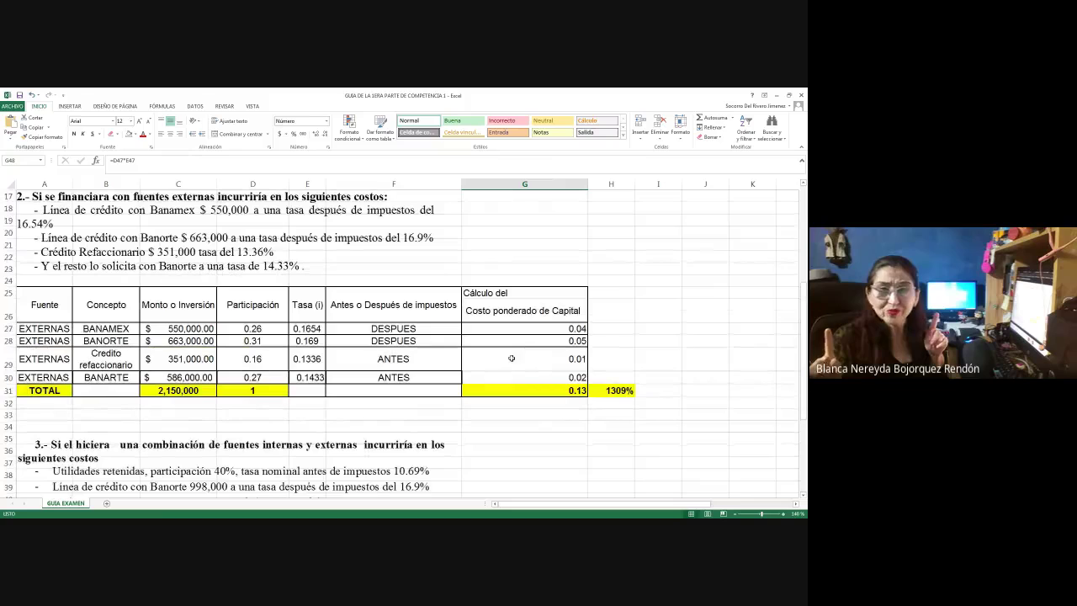
double_click(511, 377)
key("Escape")
scroll(511, 421, "down", 4)
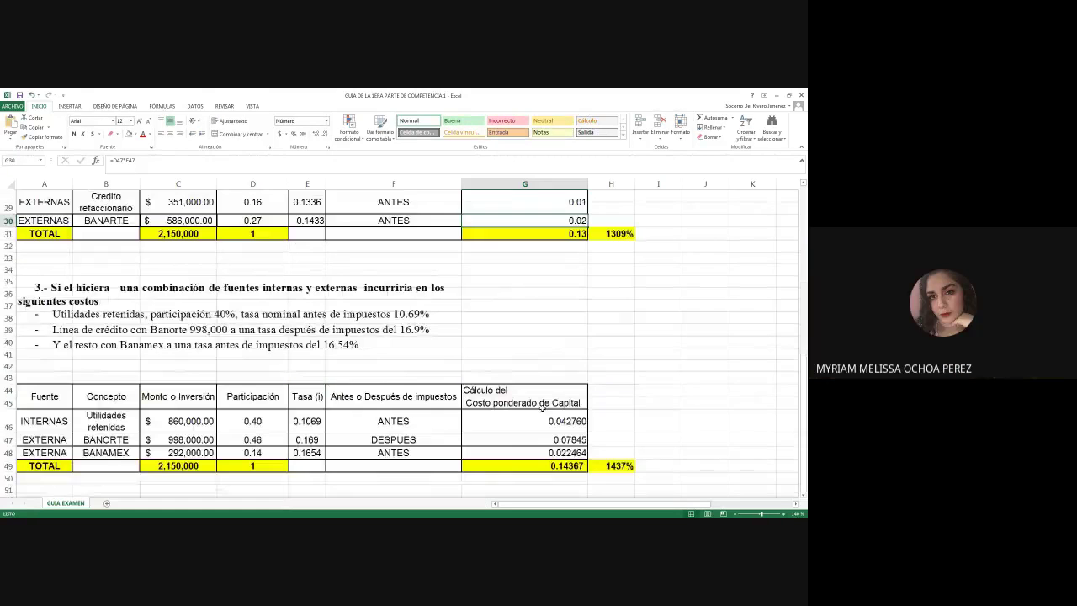
double_click(512, 457)
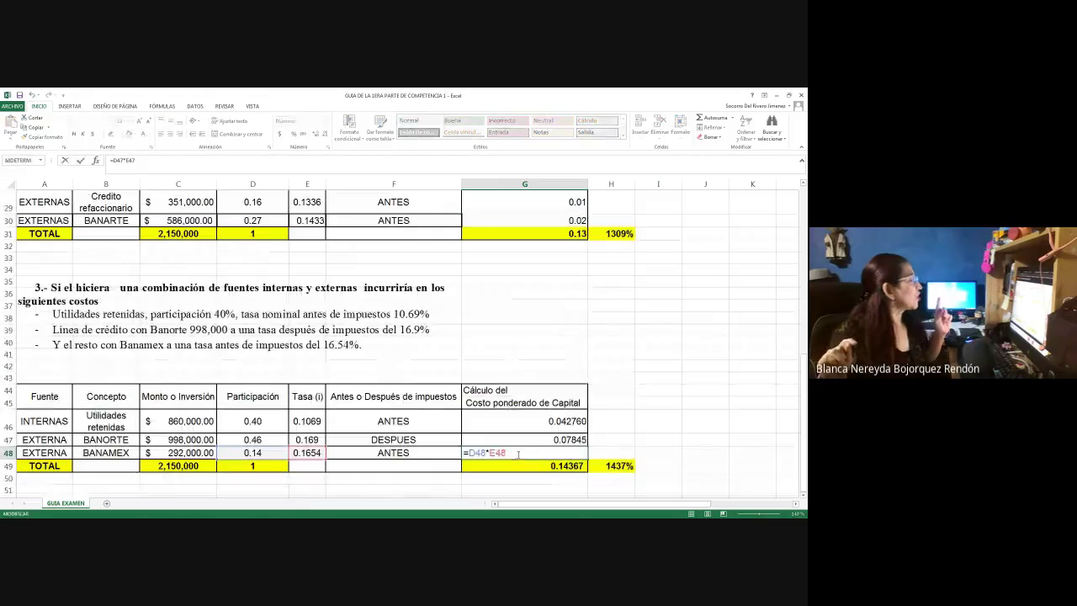
key("Escape")
scroll(521, 335, "up", 3)
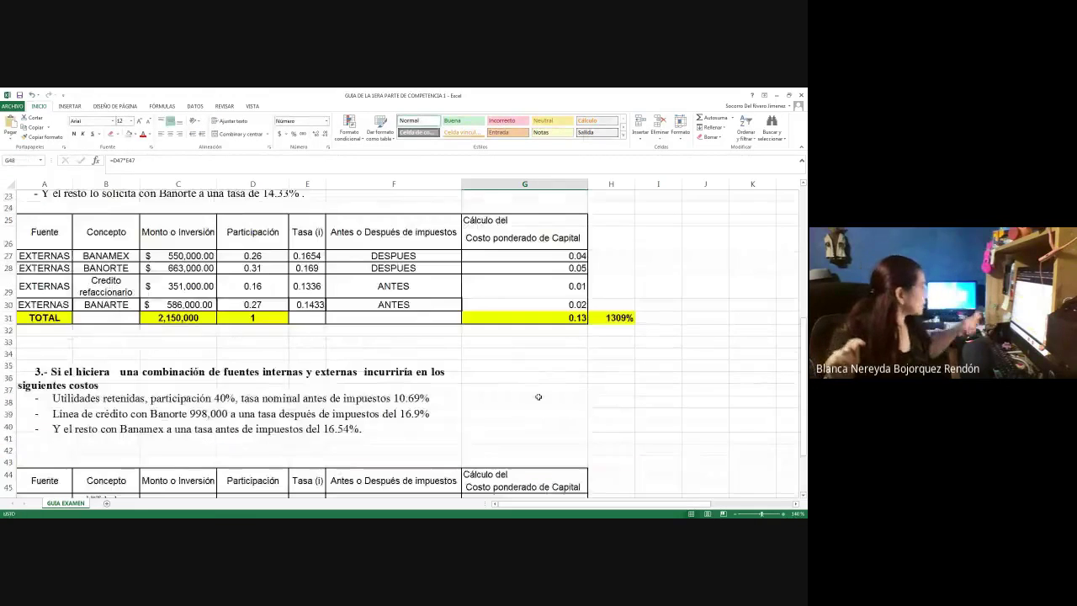
double_click(514, 322)
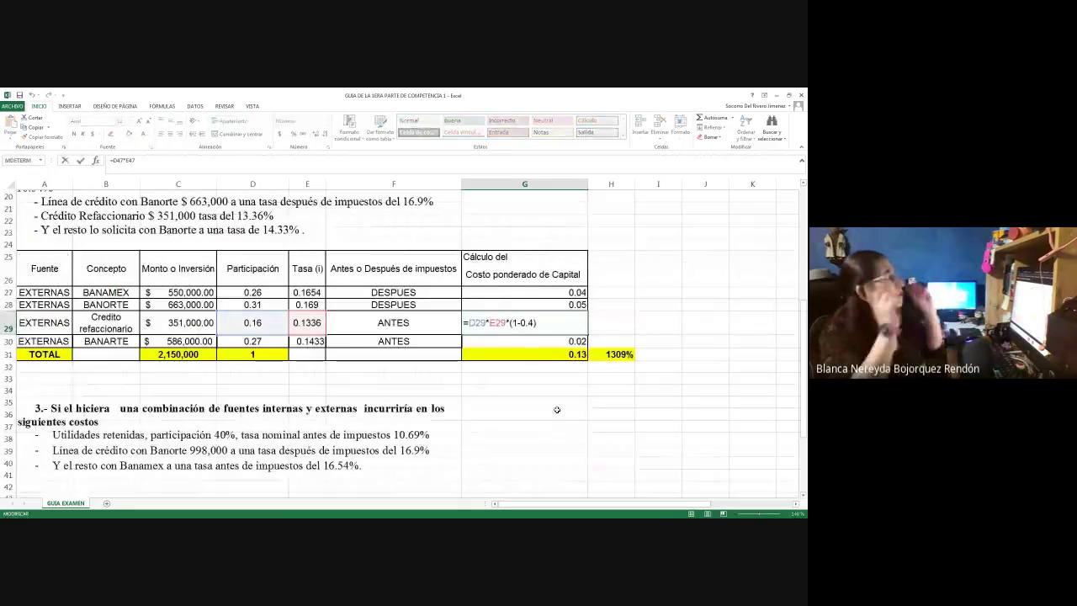
key("Escape")
scroll(539, 420, "down", 4)
Try adjusting the BANAMEX cost in G48 for taxes with the formula =D48*E48*1-.40.
double_click(512, 405)
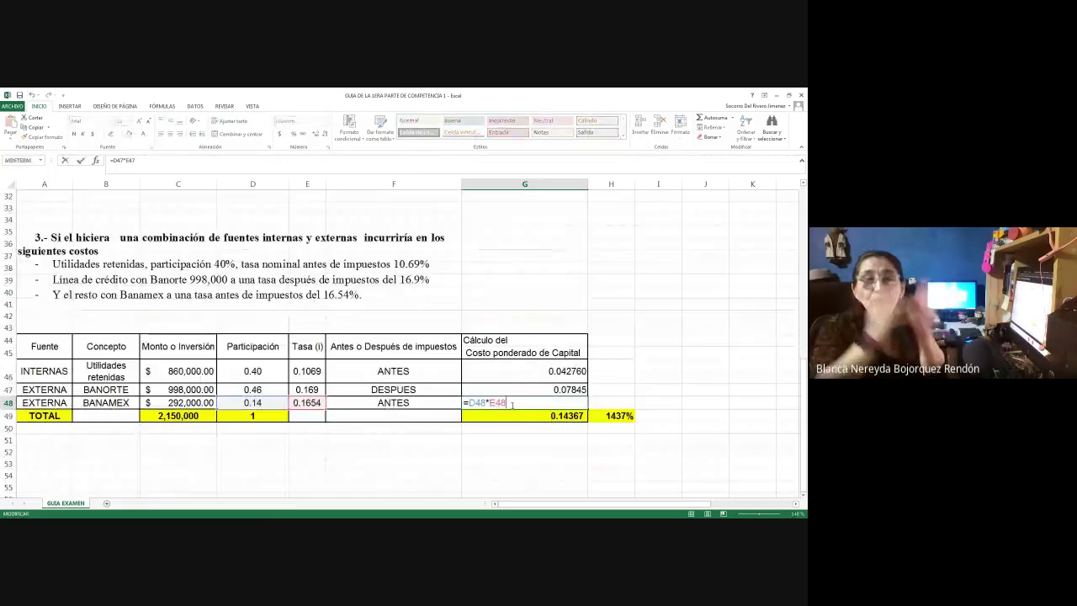
type("*(")
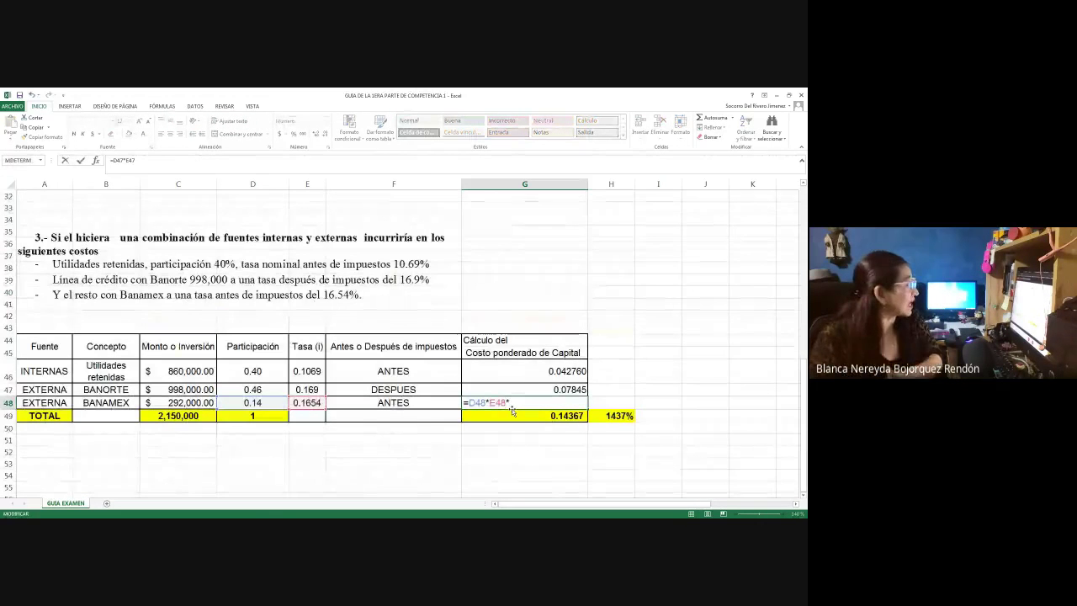
type("1")
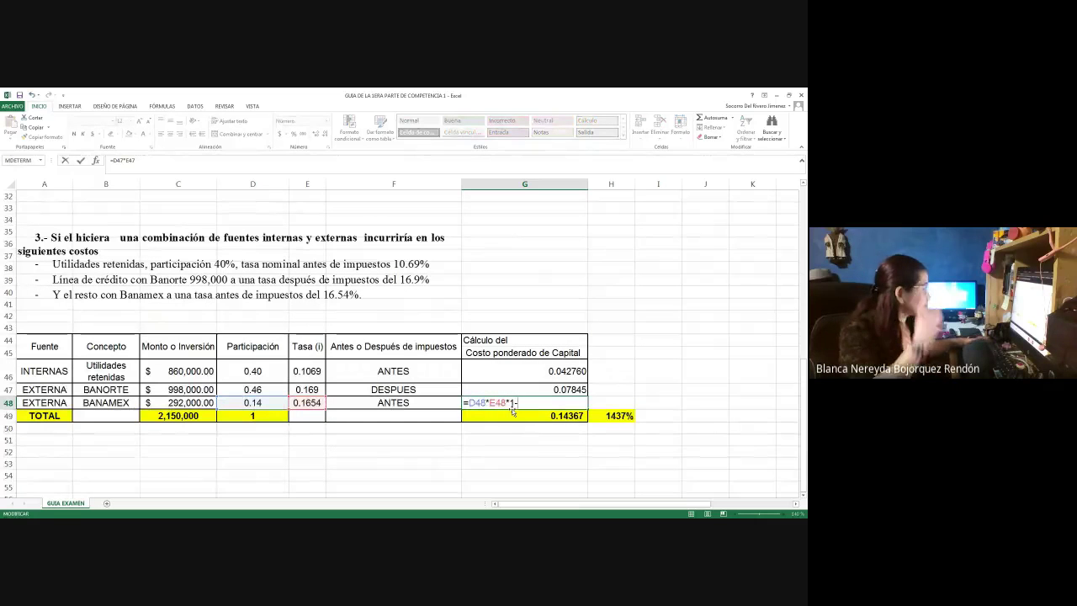
type("-.40")
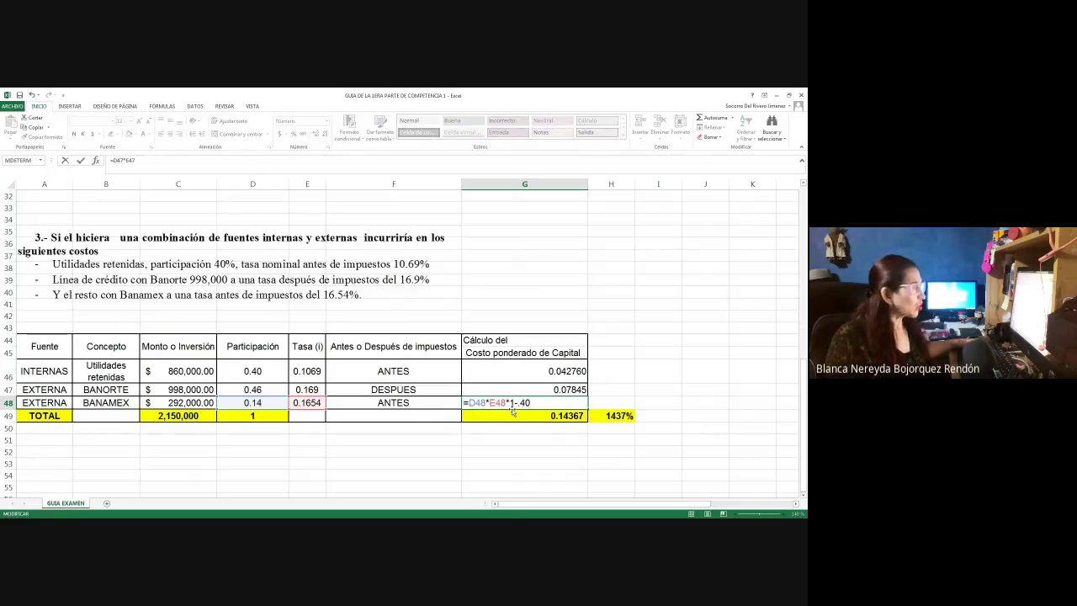
key("Return")
Remove the 1-0.4 tax adjustment from the BANAMEX cost formula in G48.
double_click(511, 402)
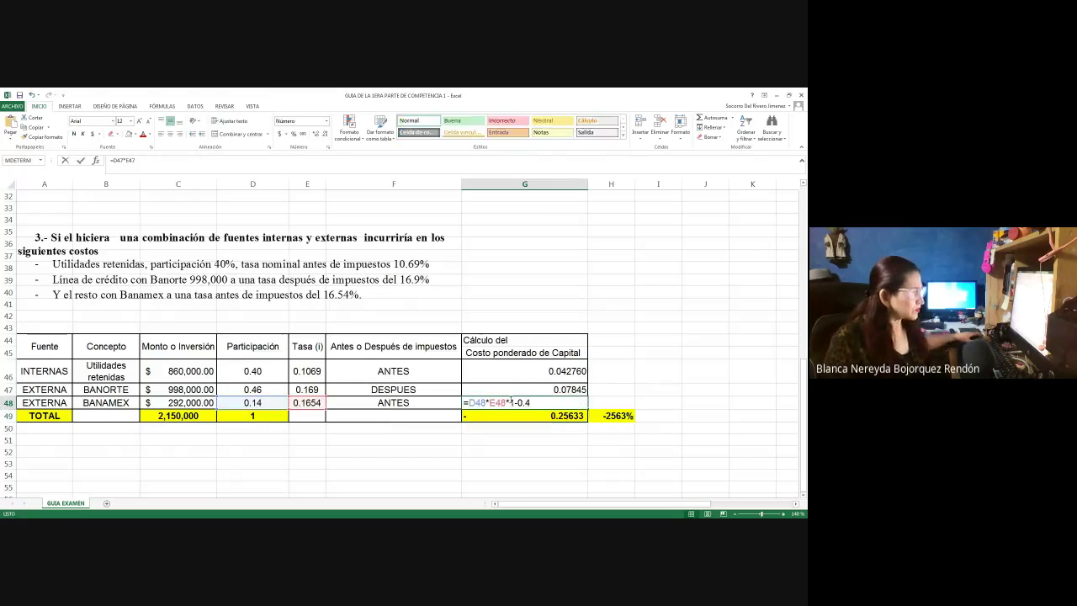
key("BackSpace")
key("BackSpace")
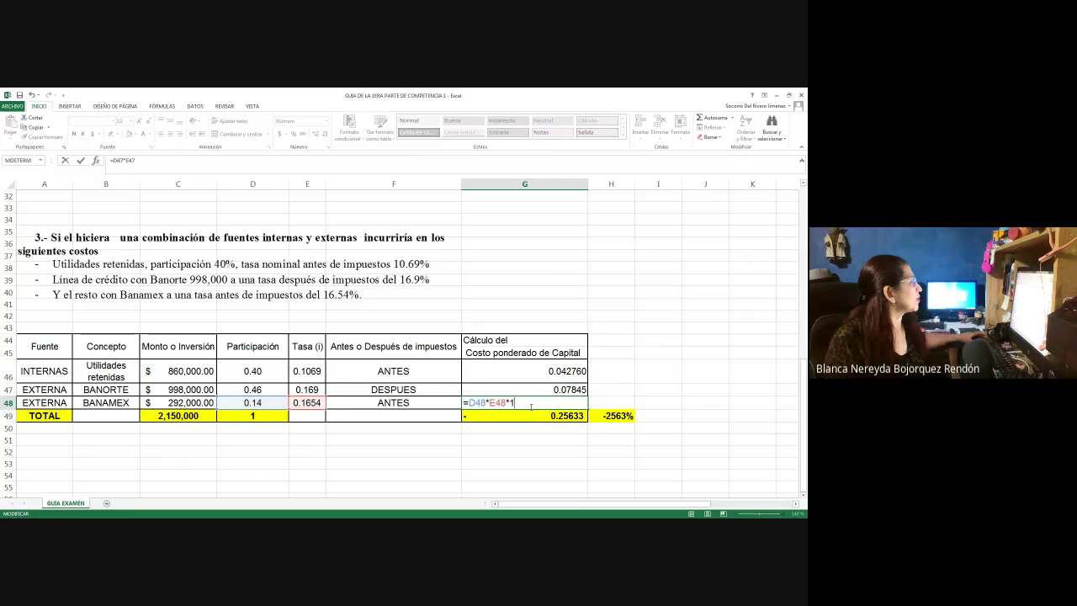
type("1")
key("Return")
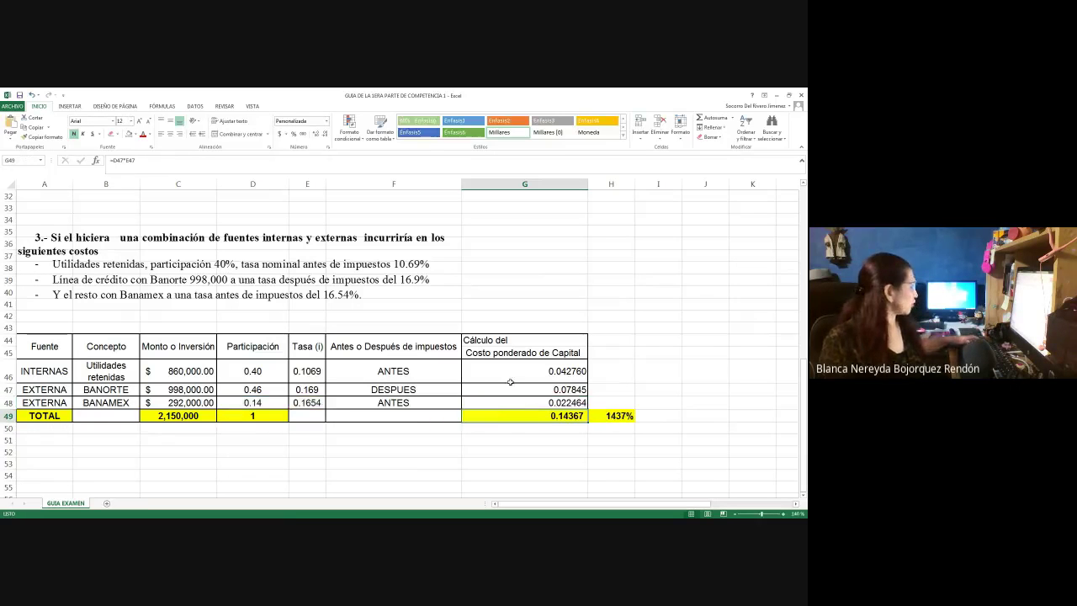
Adjust the before-tax BANAMEX cost in G48 with the formula =D48*E48*(1-.40).
scroll(531, 407, "up", 4)
key("Escape")
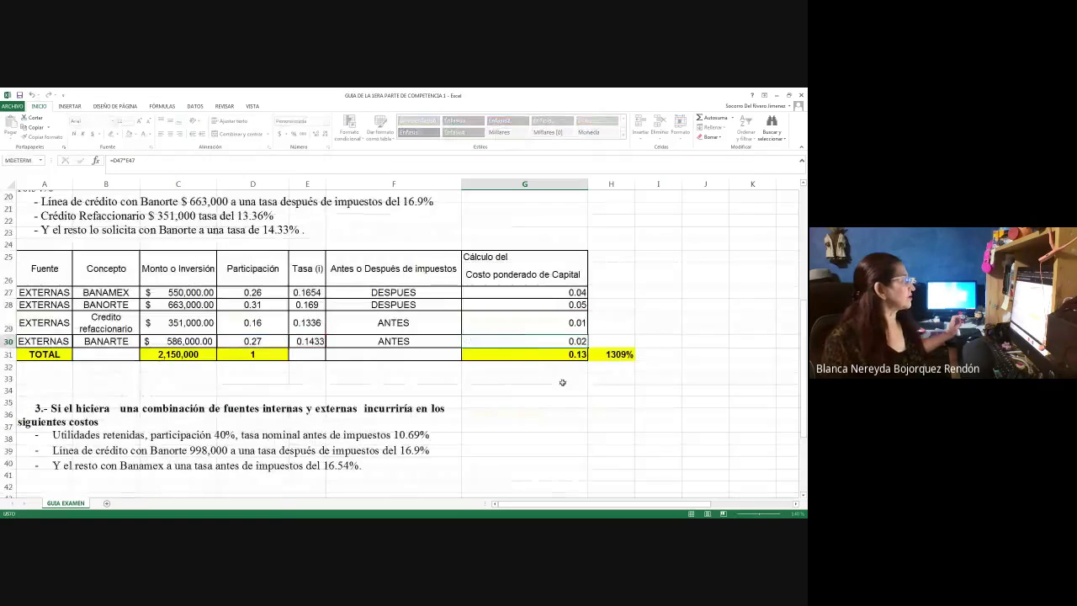
scroll(526, 406, "down", 4)
double_click(527, 406)
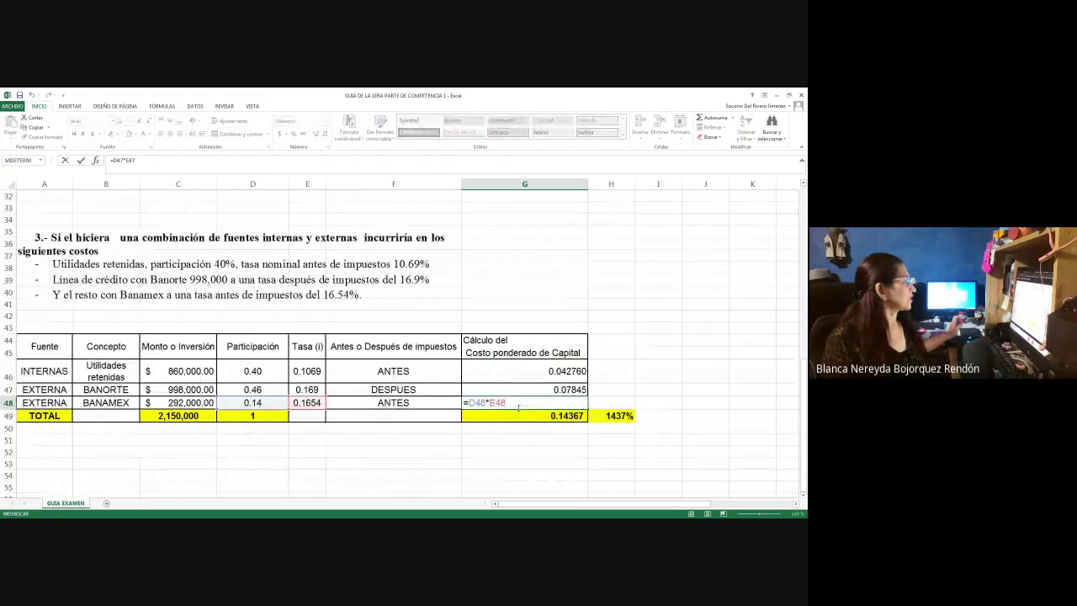
type("*")
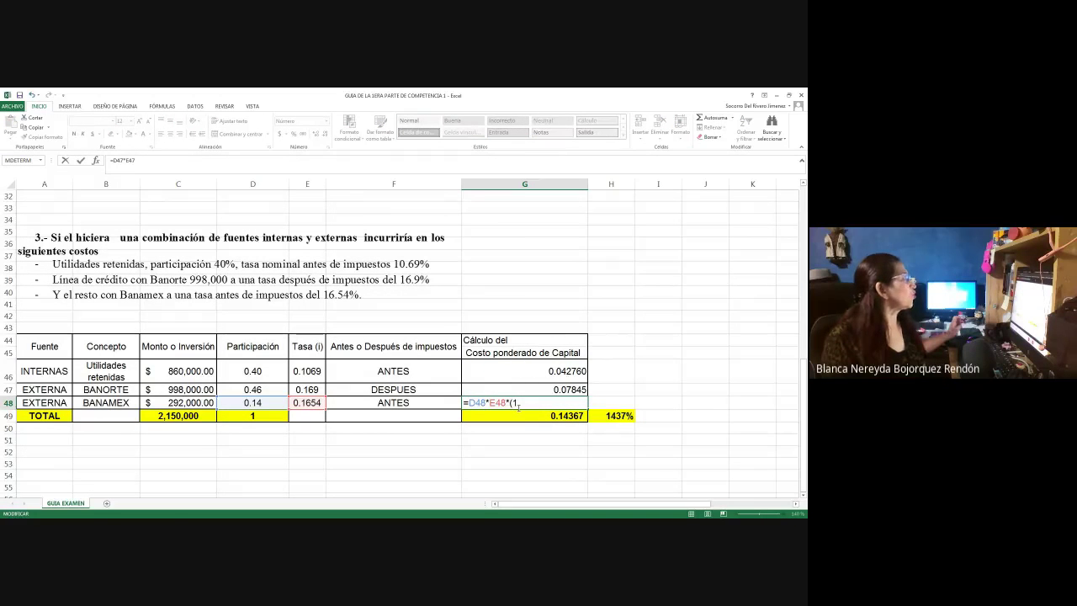
type("(1-")
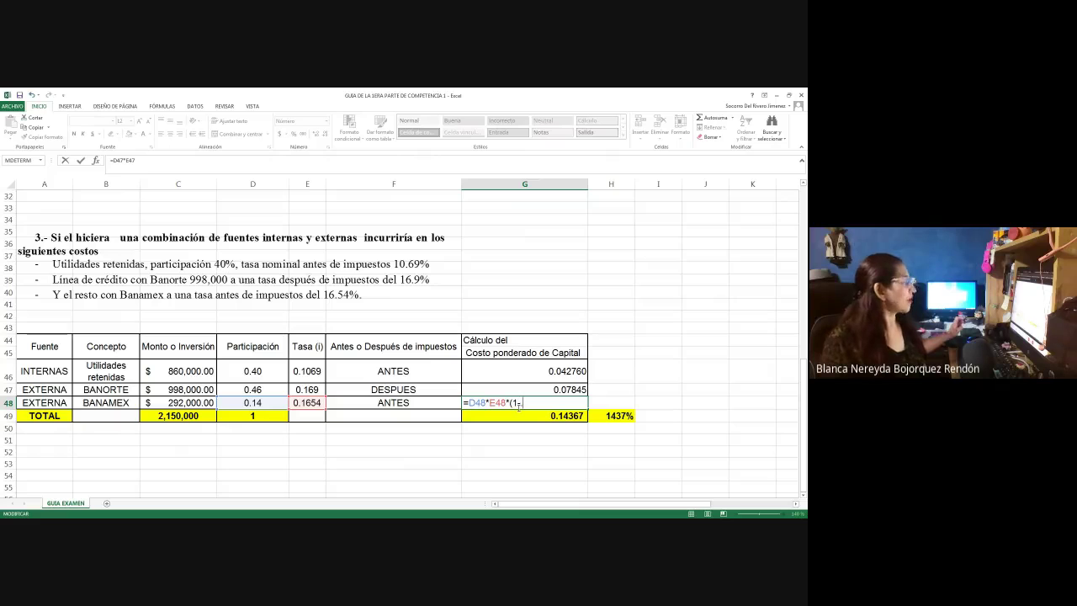
type("0")
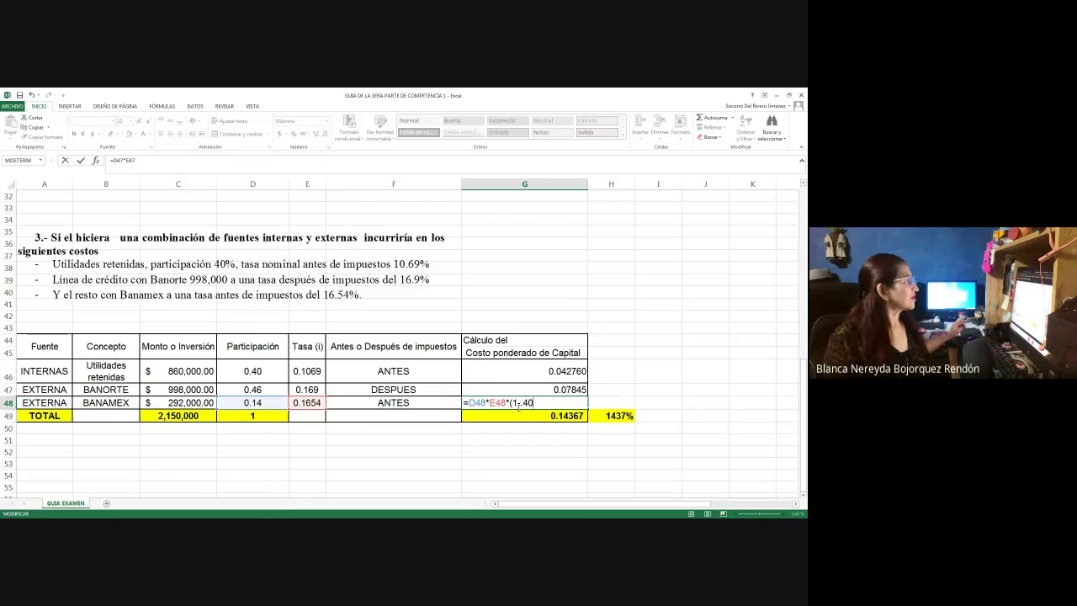
key("Return")
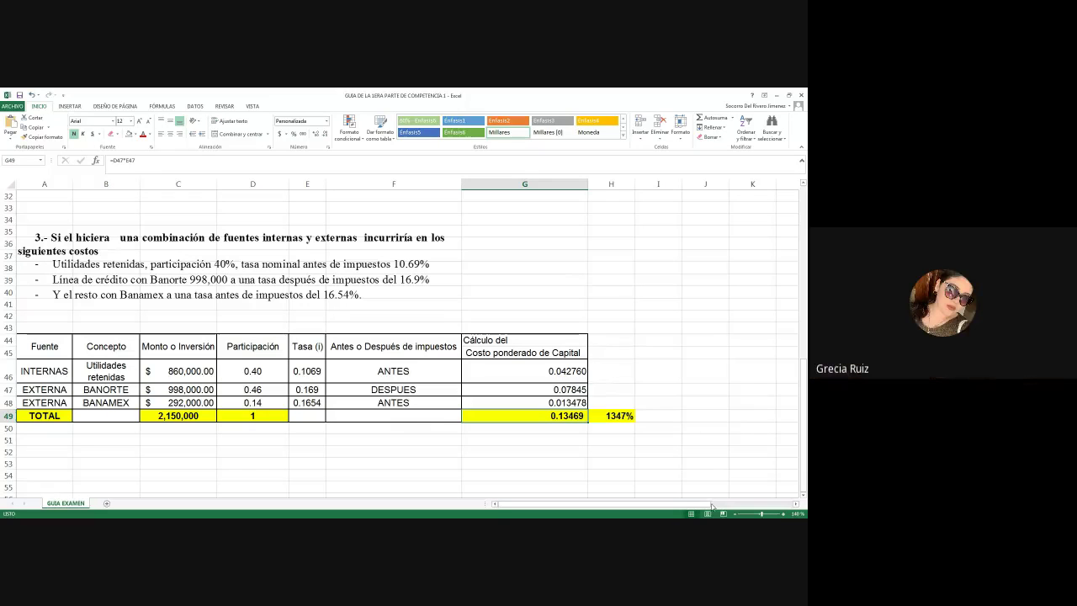
Replace the percentage formula in H49 with a direct reference to the total cost, =G49.
left_click(611, 416)
double_click(618, 417)
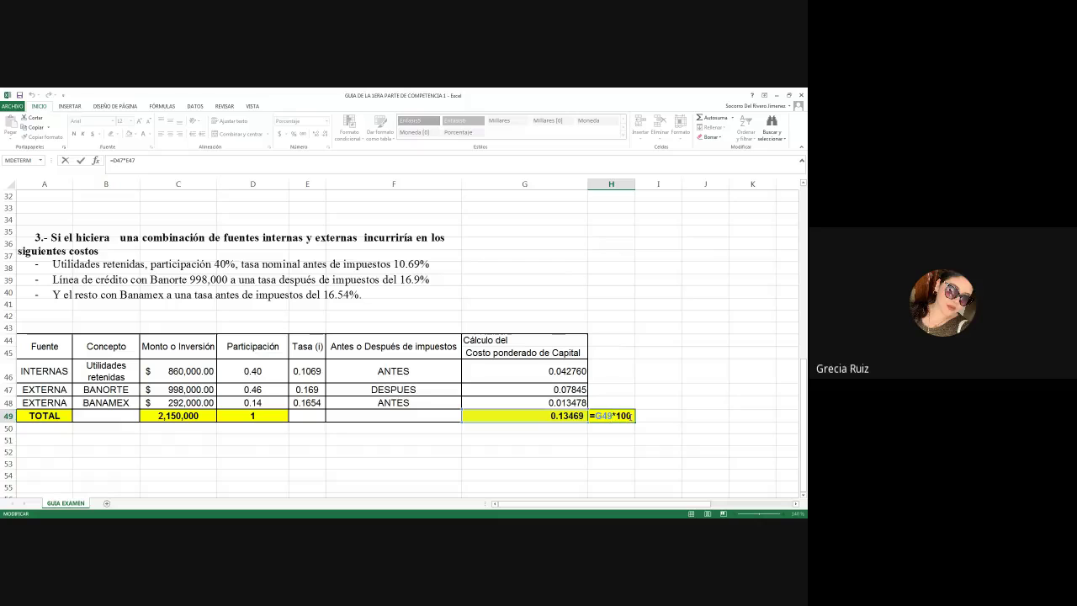
key("Return")
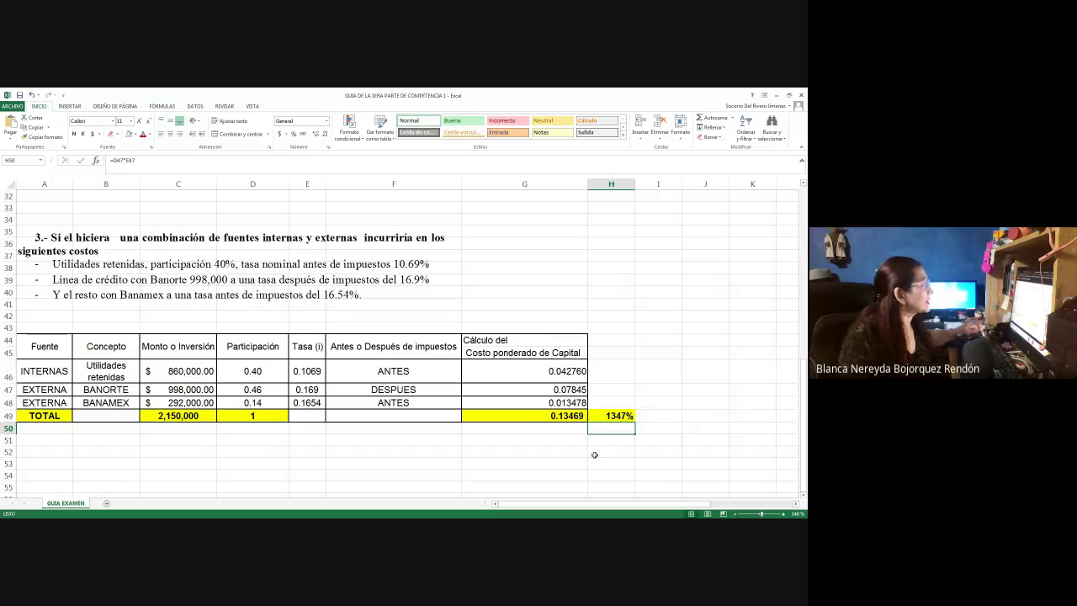
left_click(568, 419)
left_click(618, 417)
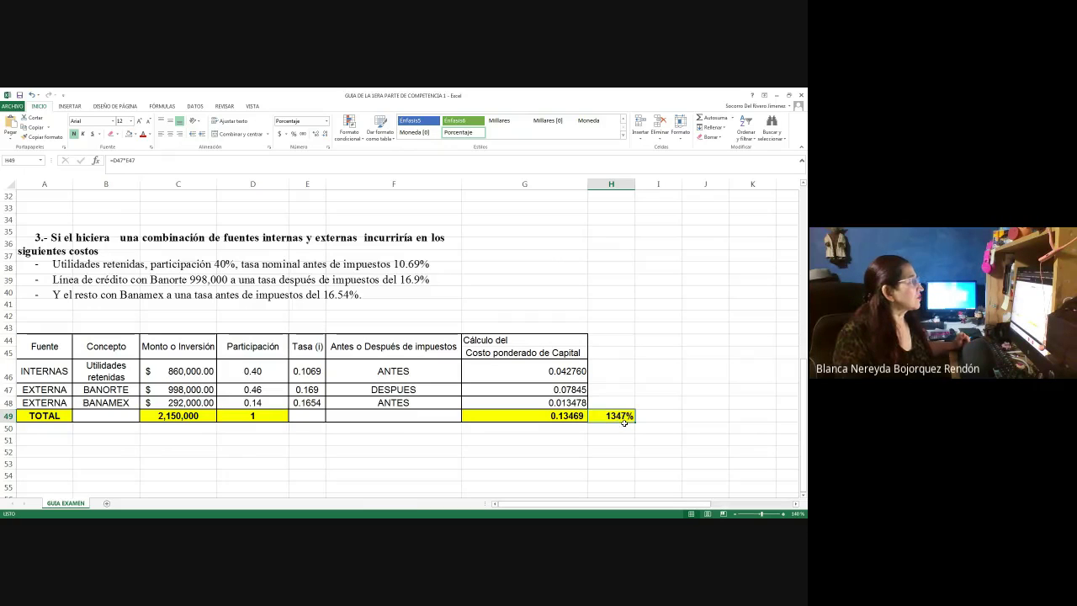
type("=")
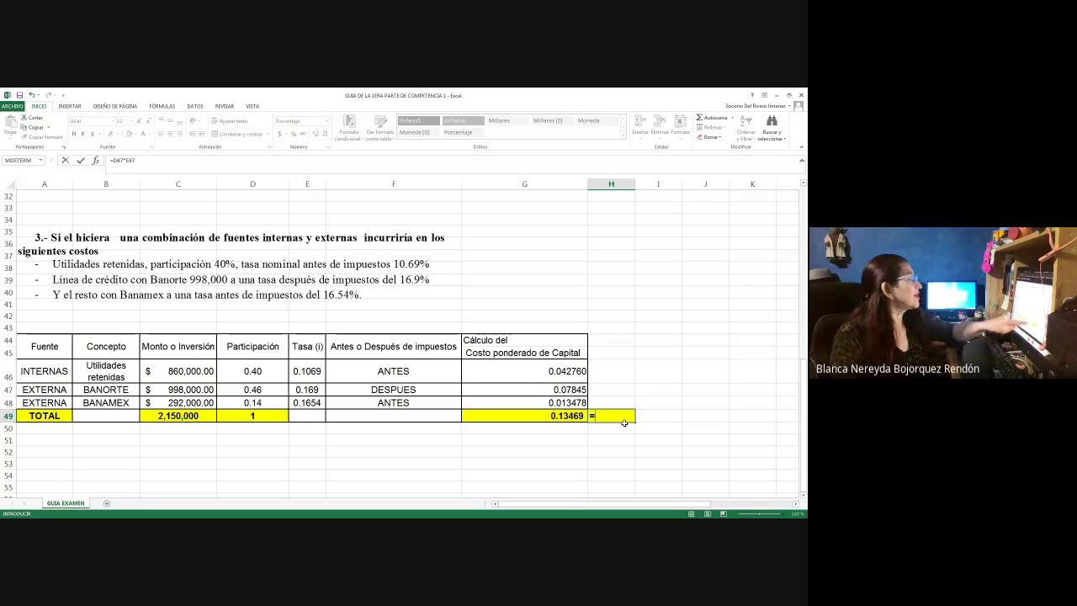
left_click(578, 416)
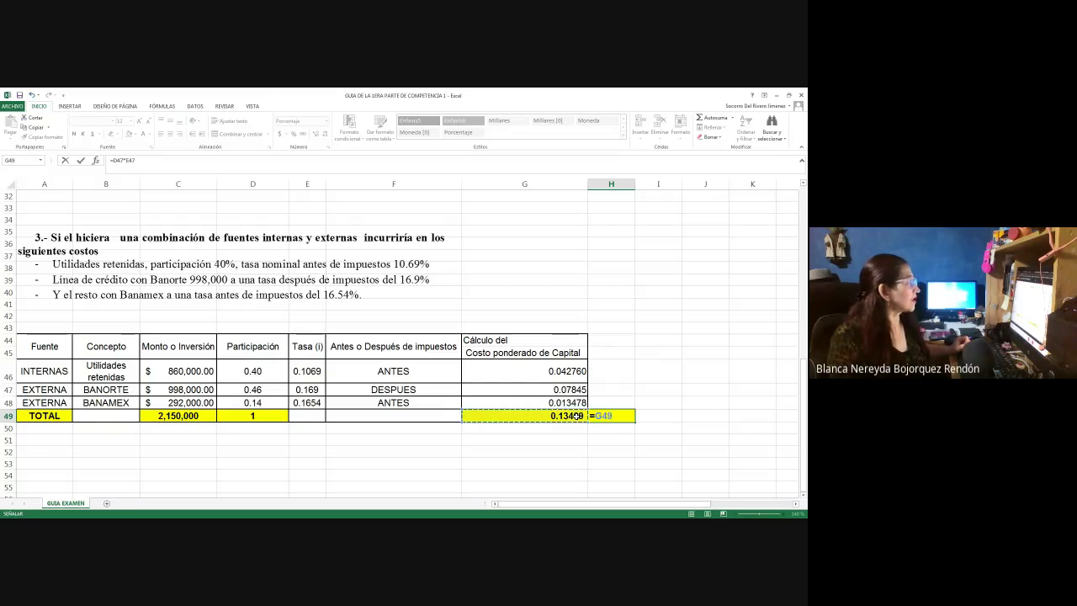
key("Return")
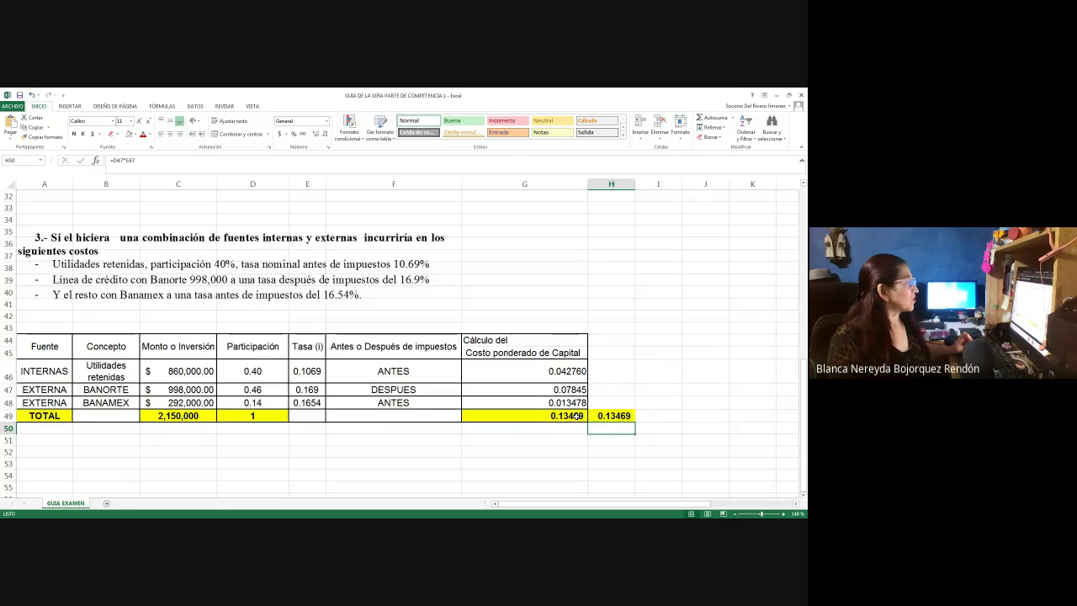
Format the third exercise's total in H49 as a percentage with two decimals.
left_click(605, 412)
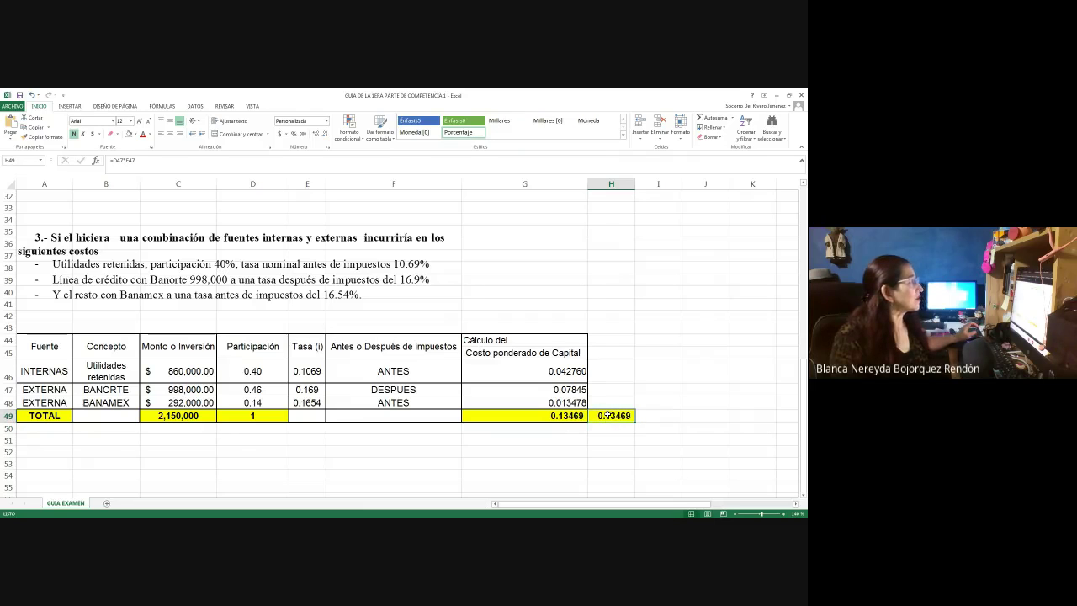
left_click(294, 134)
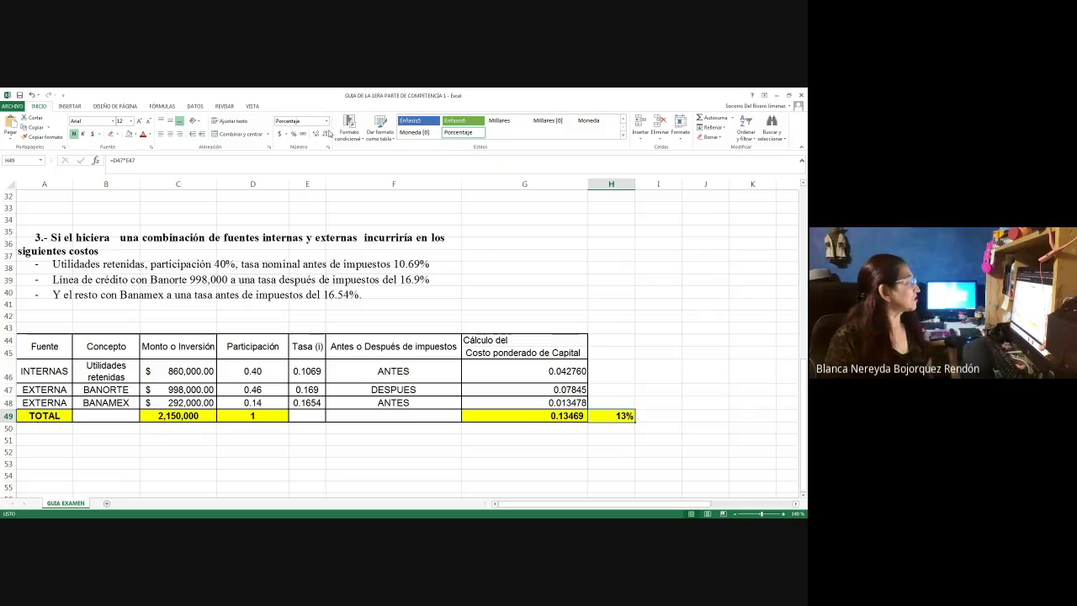
left_click(317, 135)
left_click(317, 135)
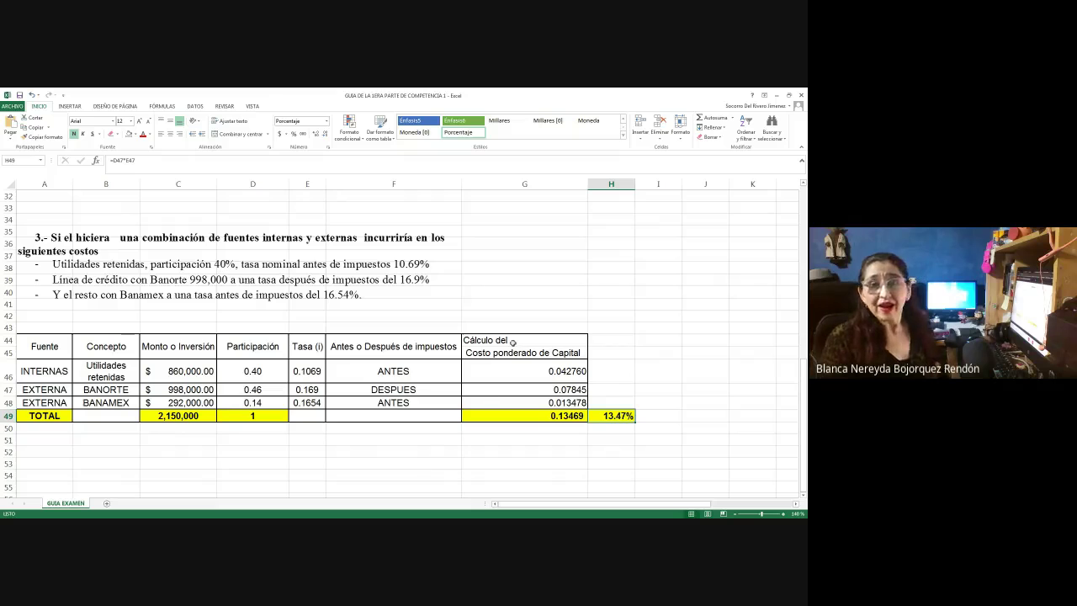
Remove the multiplication by 100 from the second exercise's total in H31, leaving =G31.
scroll(509, 336, "up", 2)
left_click(614, 281)
double_click(615, 282)
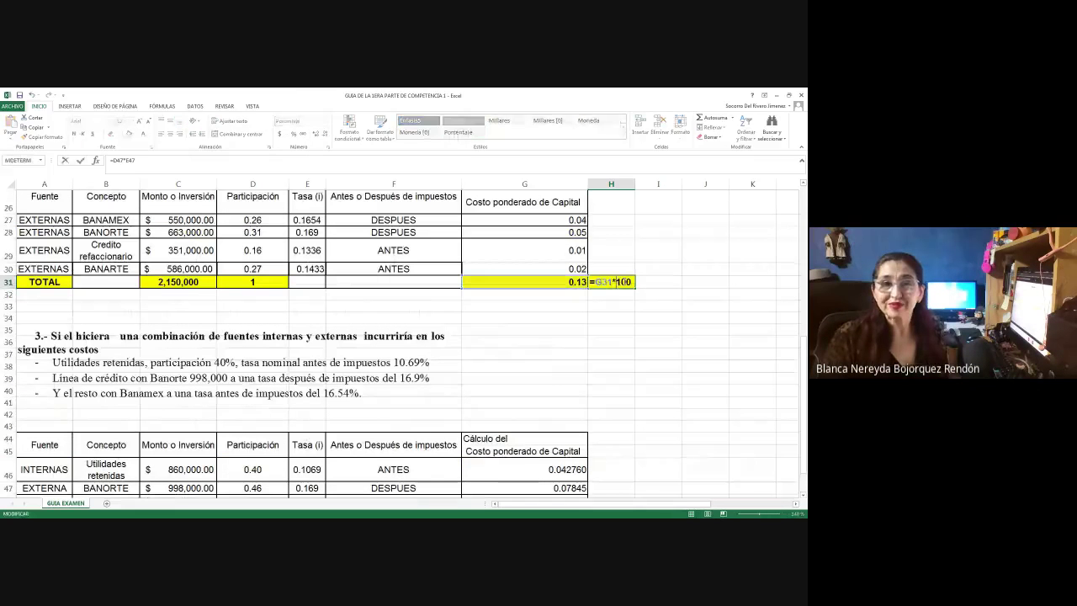
key("BackSpace")
key("BackSpace")
key("BackSpace")
key("BackSpace")
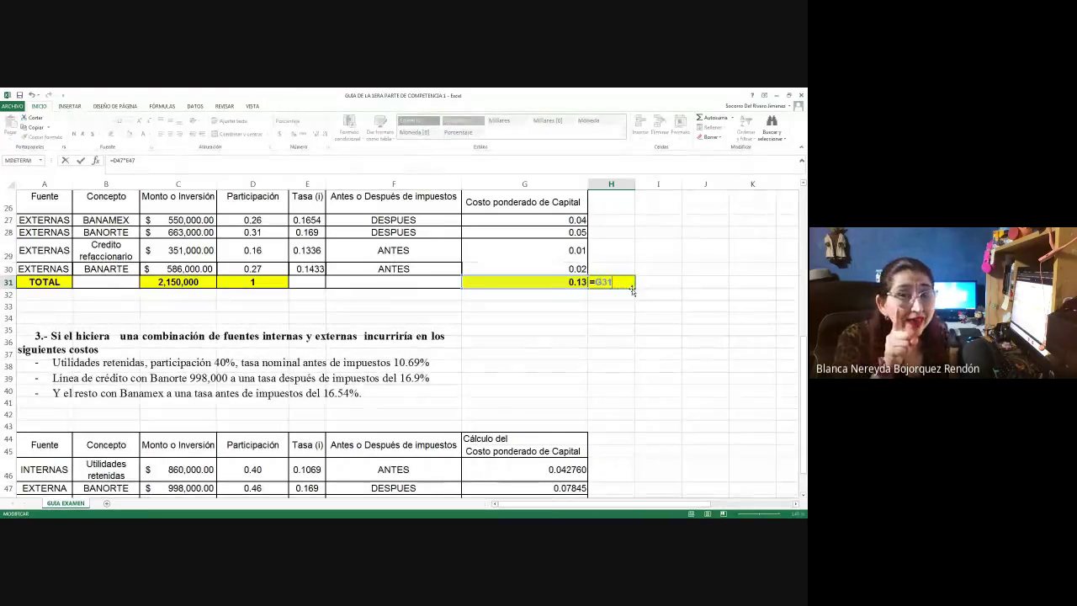
key("Return")
Show the second exercise's total percentage in H31 with two decimals.
left_click(615, 282)
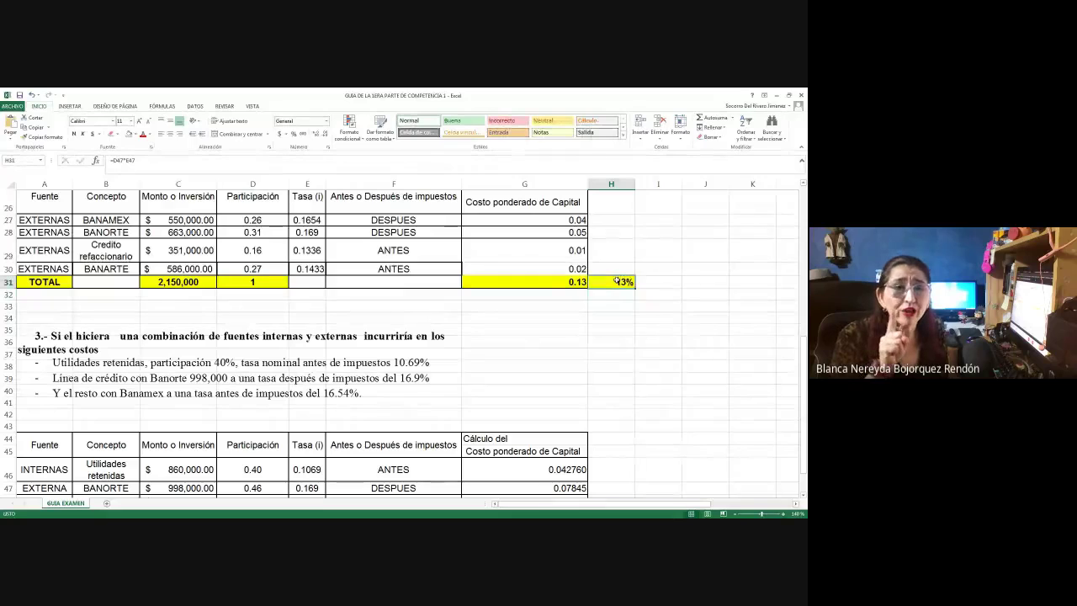
left_click(314, 134)
left_click(314, 134)
Correct the first exercise's total in H14 to show the cost from G14 as a percentage with two decimals.
scroll(552, 303, "up", 6)
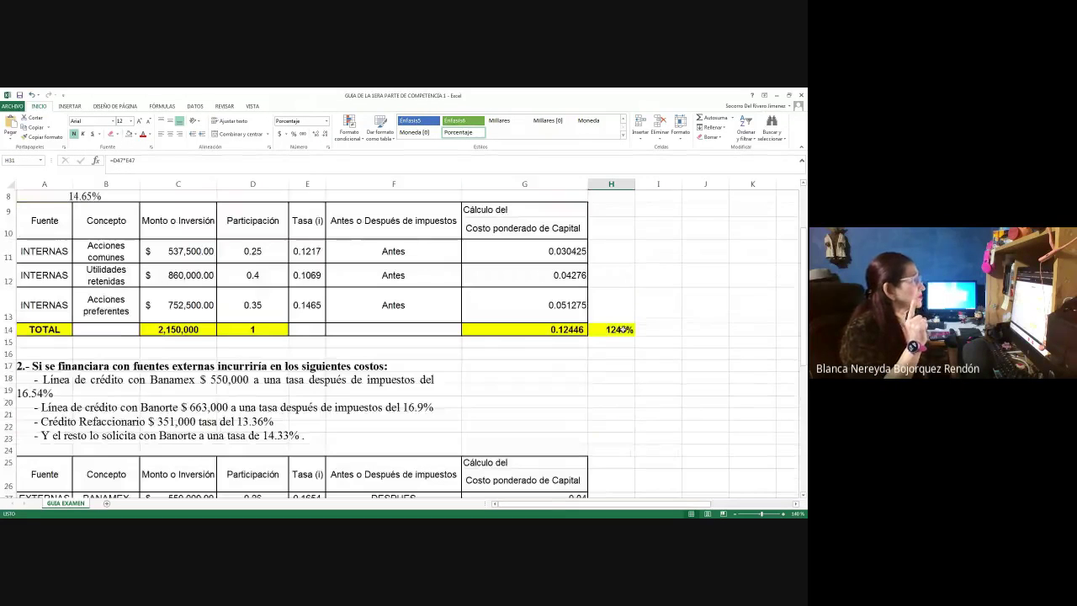
double_click(621, 329)
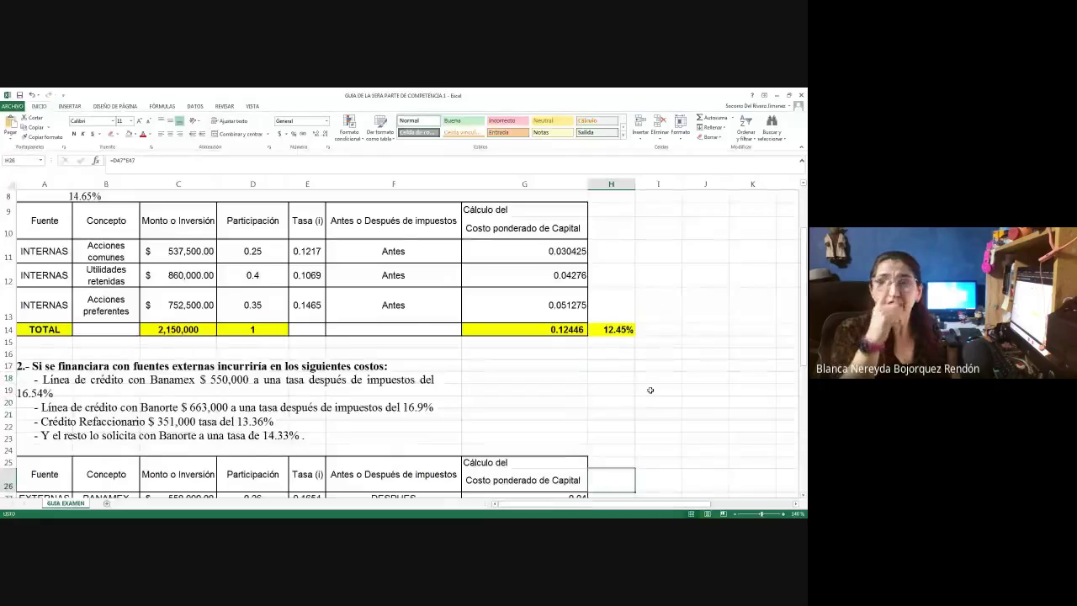
Review the total cost percentages in column H across the second and third exercises.
key("Down")
key("Down")
key("Down")
key("Down")
key("Down")
key("Down")
key("Down")
key("Down")
key("Down")
key("Down")
key("Down")
key("Down")
key("Down")
key("Down")
key("Down")
key("Down")
key("Down")
key("Down")
key("Down")
key("Down")
key("Down")
key("Down")
key("Down")
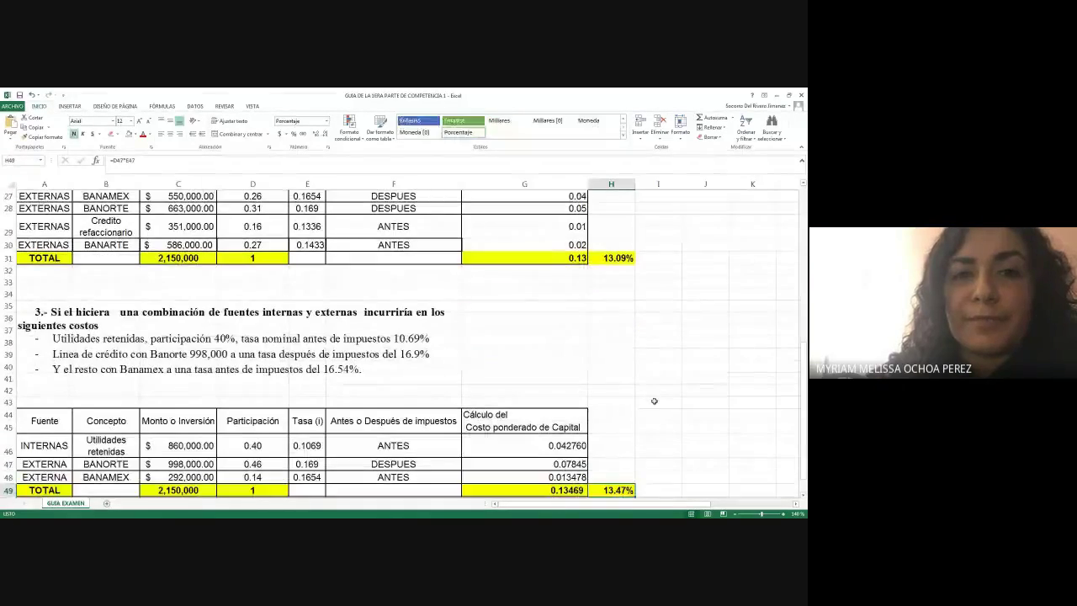
key("Down")
key("Down")
key("Down")
key("Down")
key("Down")
key("Down")
key("Down")
key("Down")
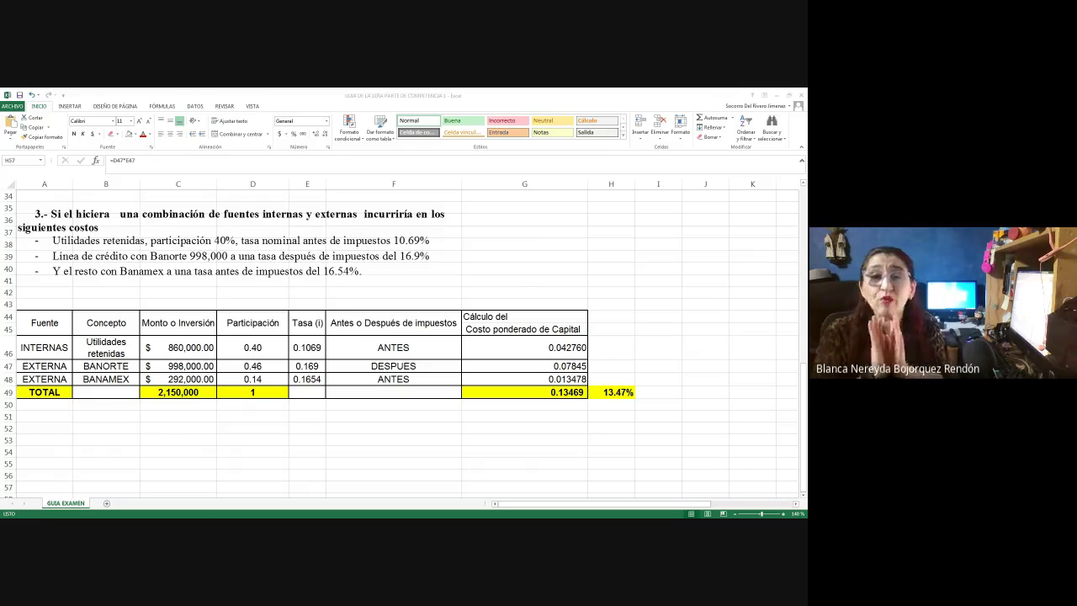
left_click(611, 487)
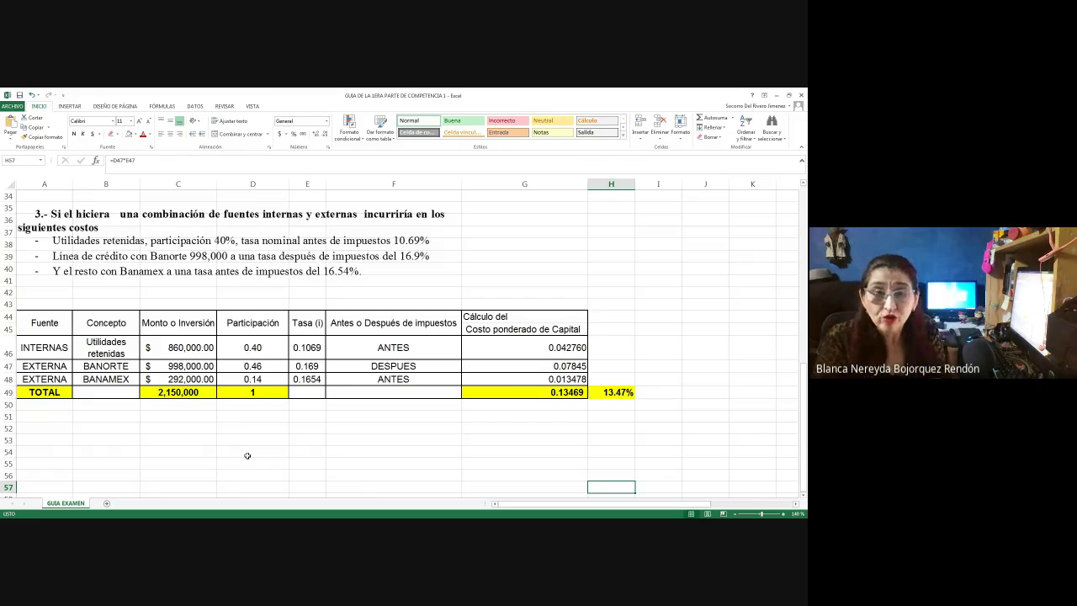
Paste the statement of exercise 4 from the Word guide below the third table, starting at A52.
left_click(61, 417)
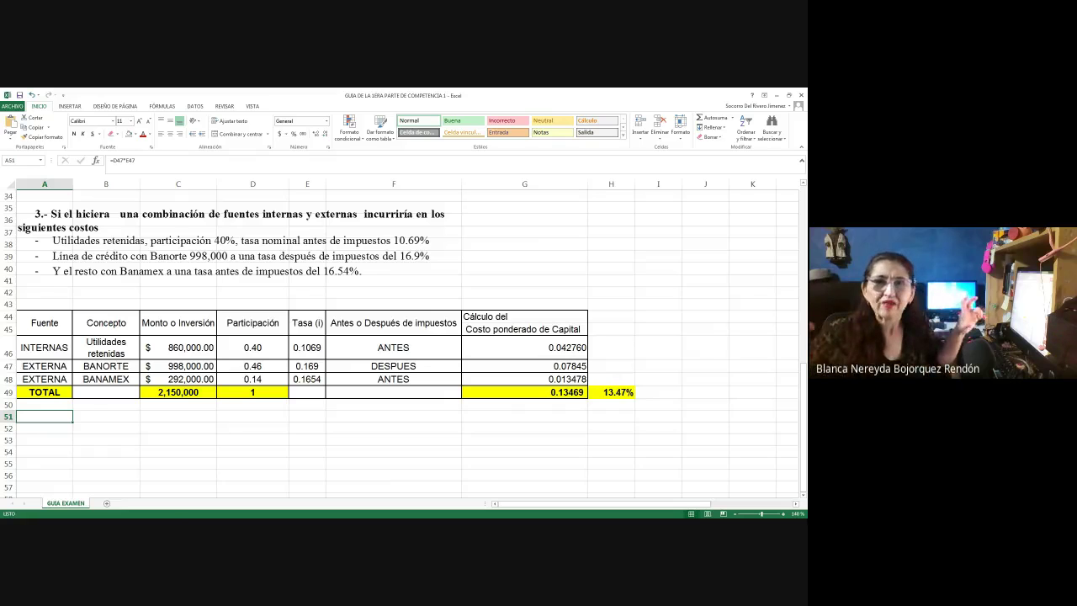
left_click(173, 517)
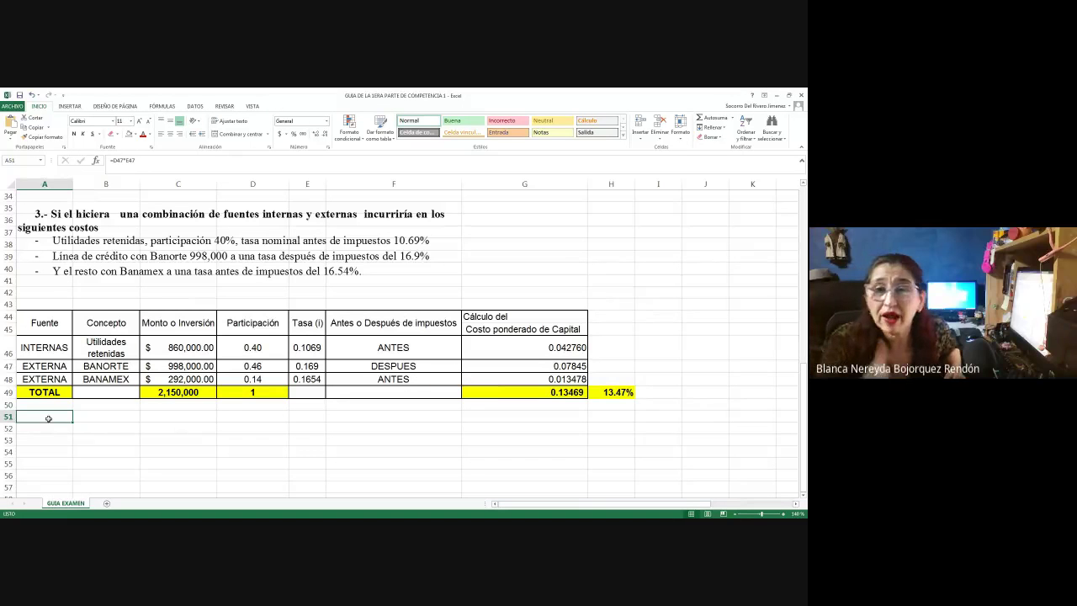
left_click(46, 430)
left_click_drag(9, 430, 9, 496)
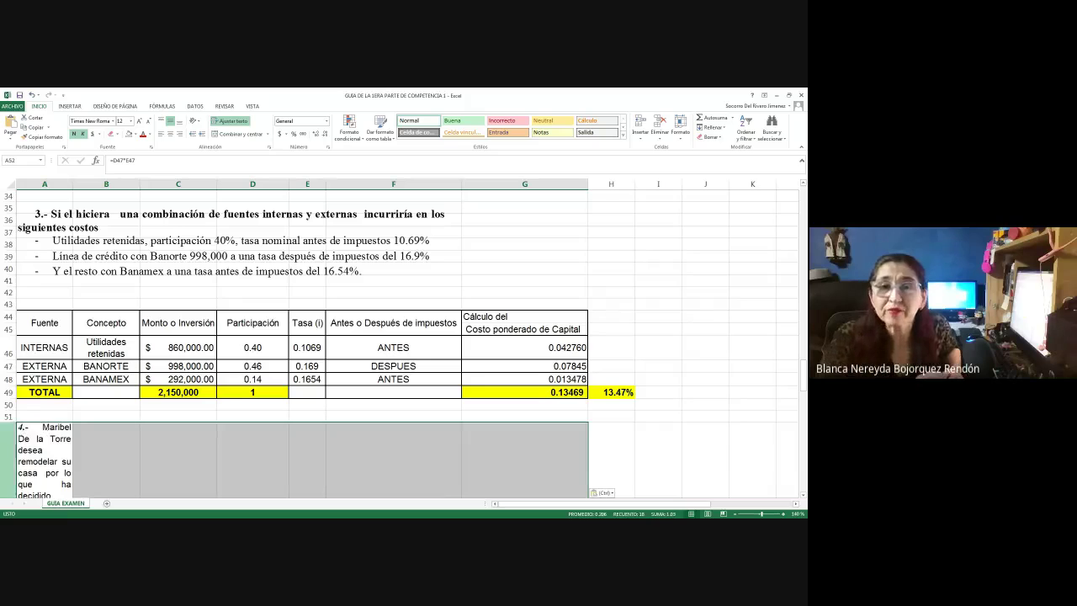
Paste exercise 4 again as an enhanced metafile picture and remove the wrapped statement text from row 52.
right_click(10, 446)
right_click(10, 450)
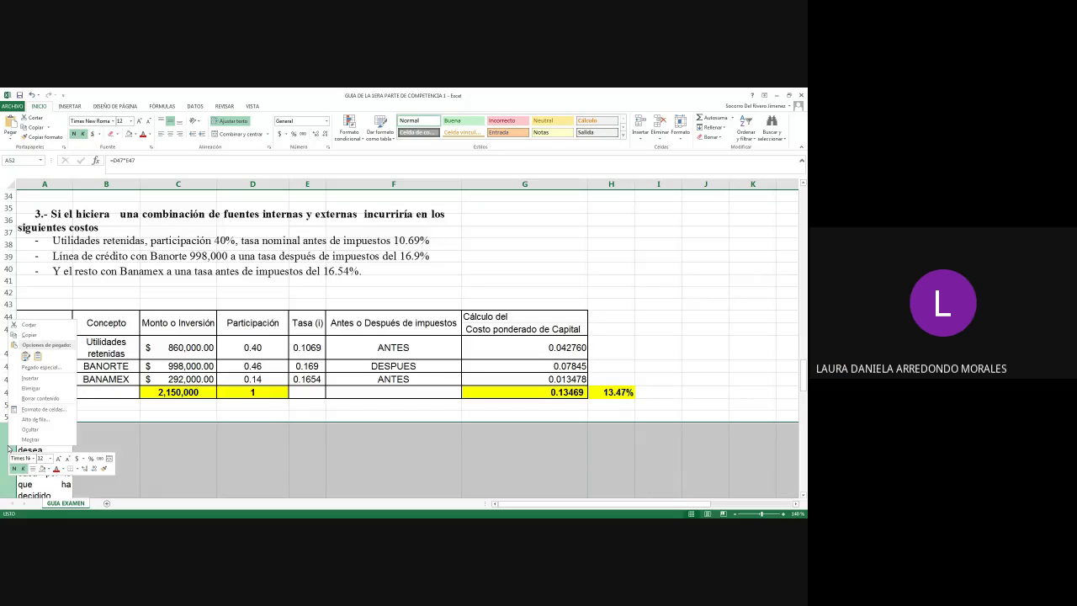
left_click(53, 370)
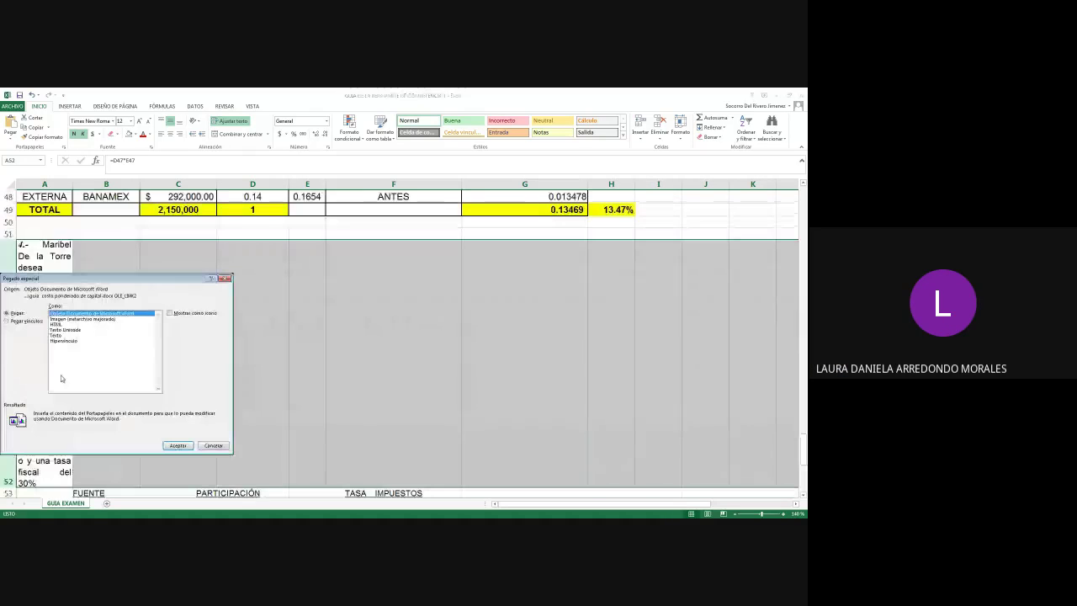
left_click(89, 320)
left_click(178, 445)
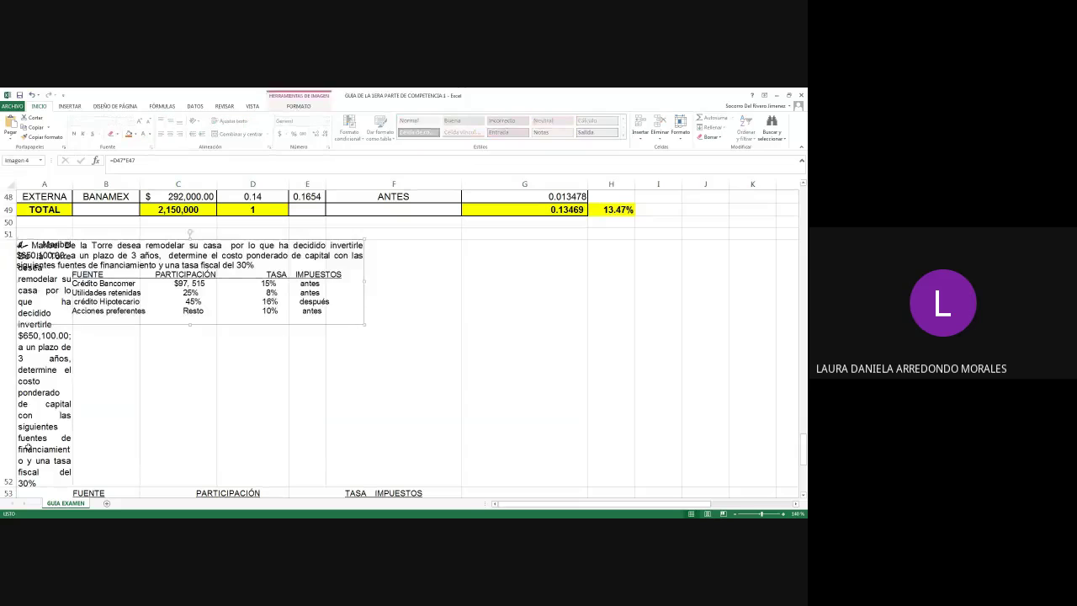
key("ctrl+z")
key("ctrl+z")
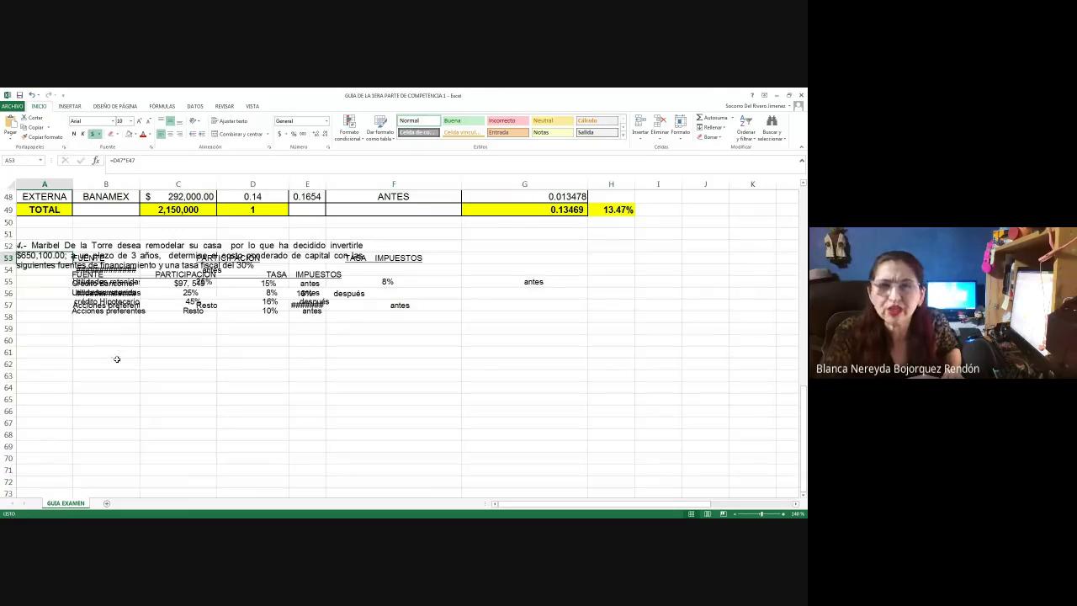
Shrink the exercise 4 picture and move it to the empty rows 62 to 68 below the loose data.
left_click(129, 257)
left_click_drag(358, 326, 303, 310)
left_click(324, 267)
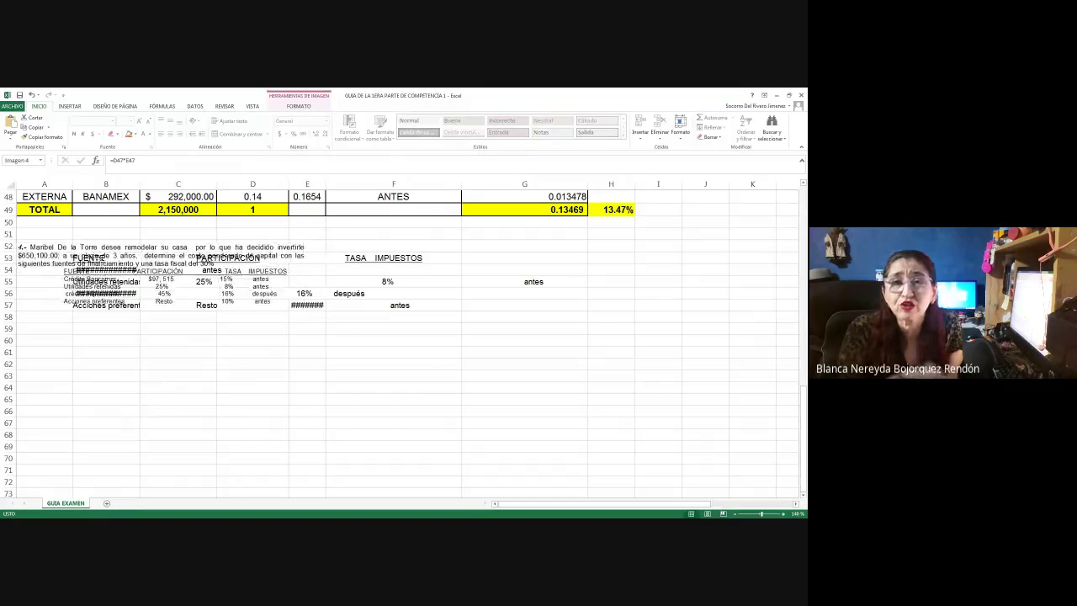
left_click_drag(85, 242, 206, 366)
Widen columns B and E to fit their contents, and try shifting the pasted data block in B53:G58 down.
double_click(140, 183)
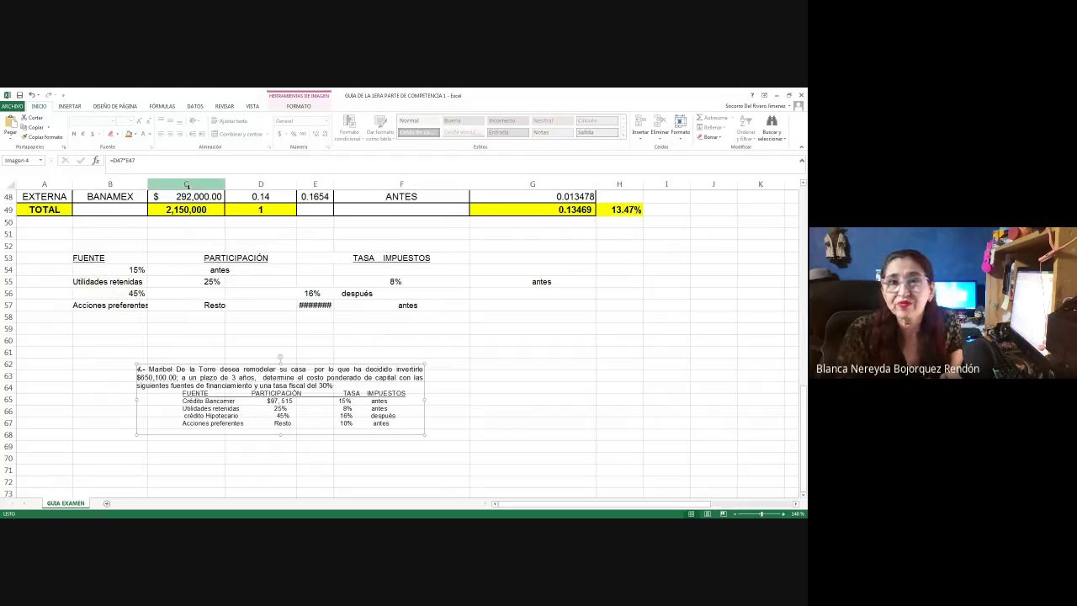
double_click(335, 186)
left_click_drag(82, 258, 570, 357)
left_click(391, 328)
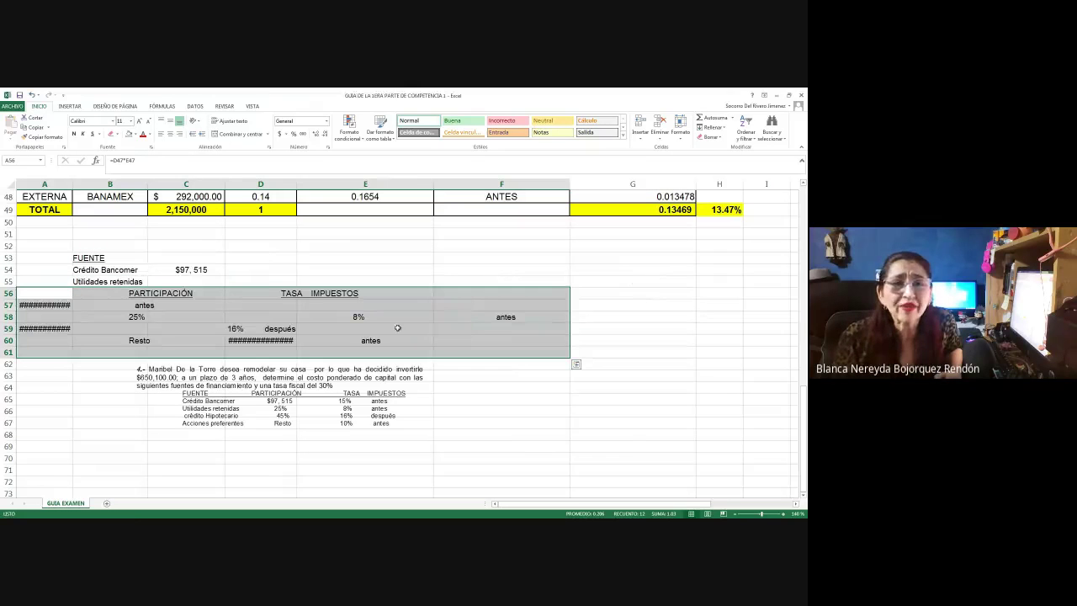
key("ctrl+c")
key("ctrl+z")
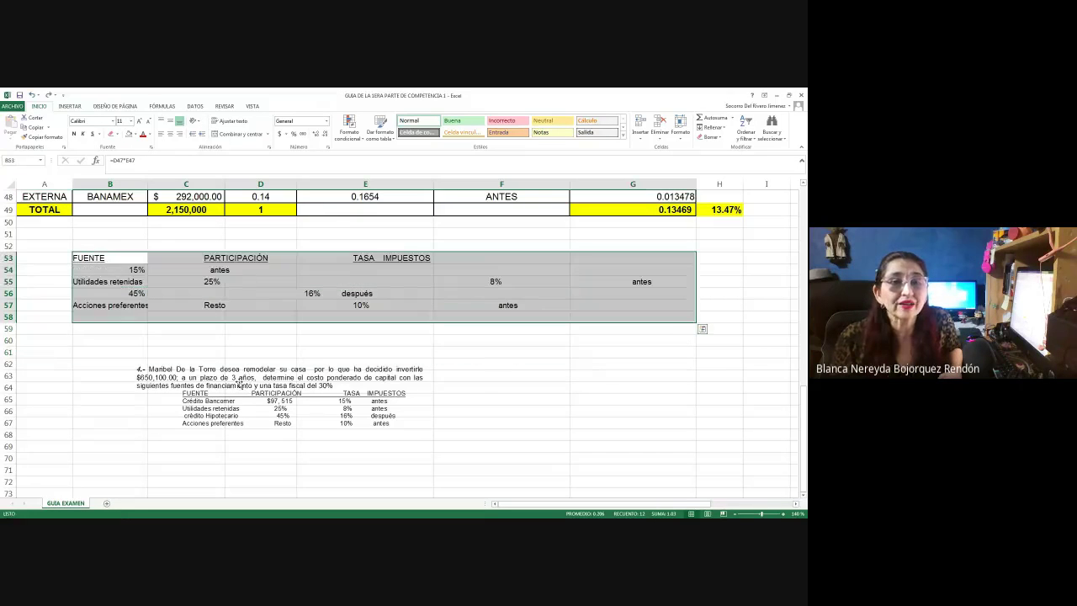
Widen column B slightly and move the exercise 4 picture directly under the loose data, starting at row 59.
left_click(242, 380)
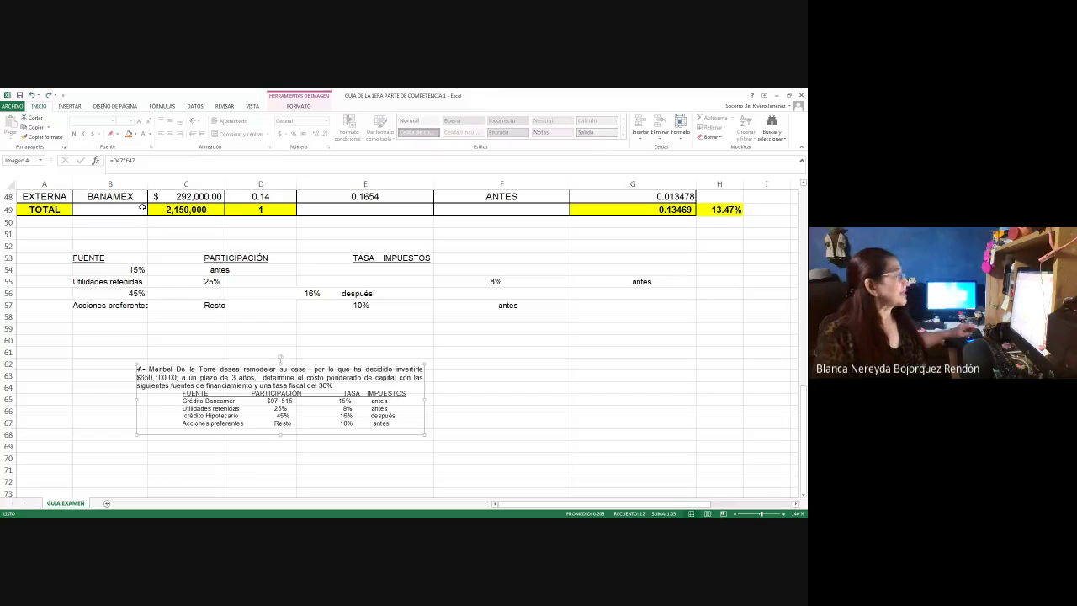
left_click_drag(148, 183, 155, 183)
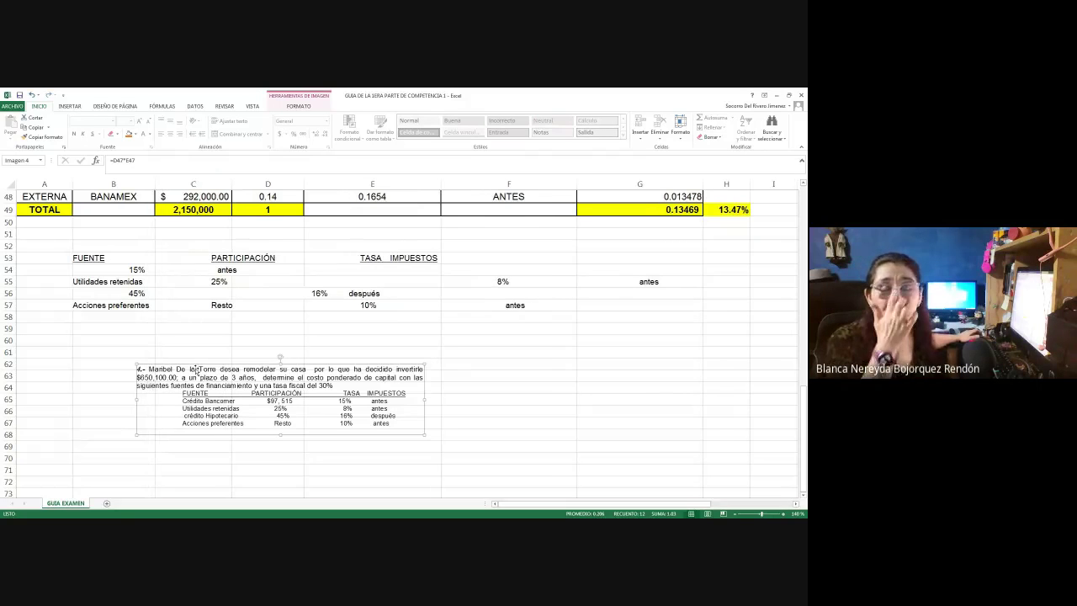
left_click_drag(193, 362, 71, 319)
left_click(358, 382)
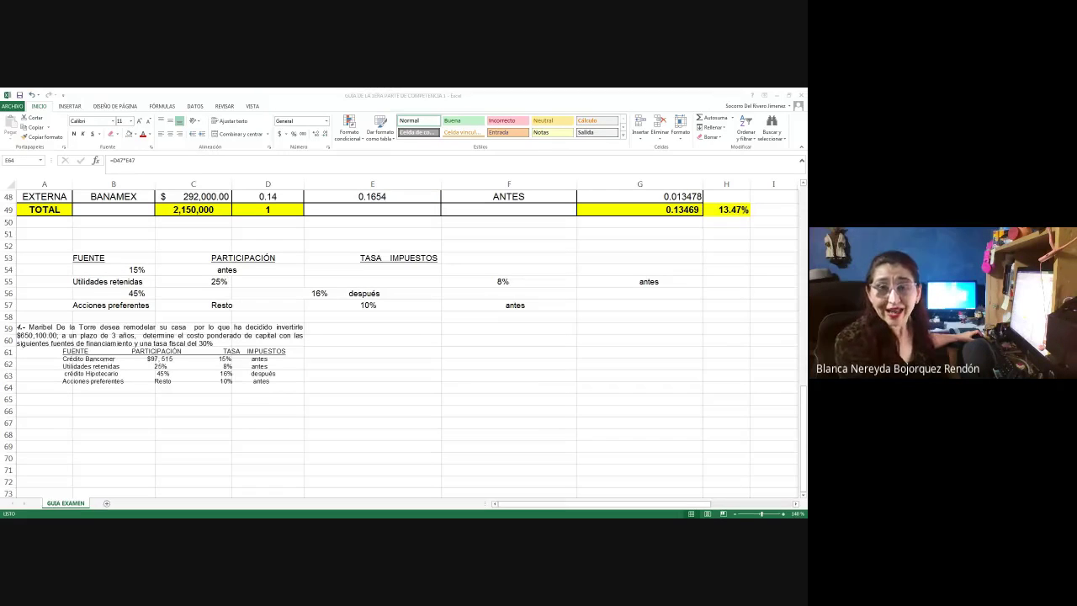
Clear the loose percentages from column B in the pasted exercise 4 data.
left_click(113, 260)
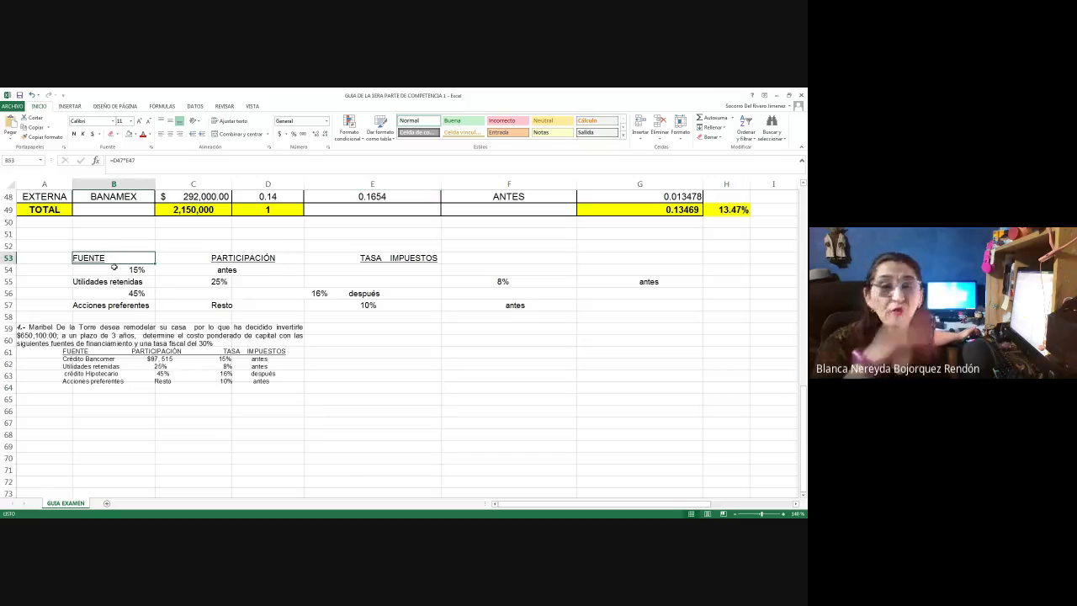
key("Down")
key("Down")
key("Down")
key("Down")
key("Down")
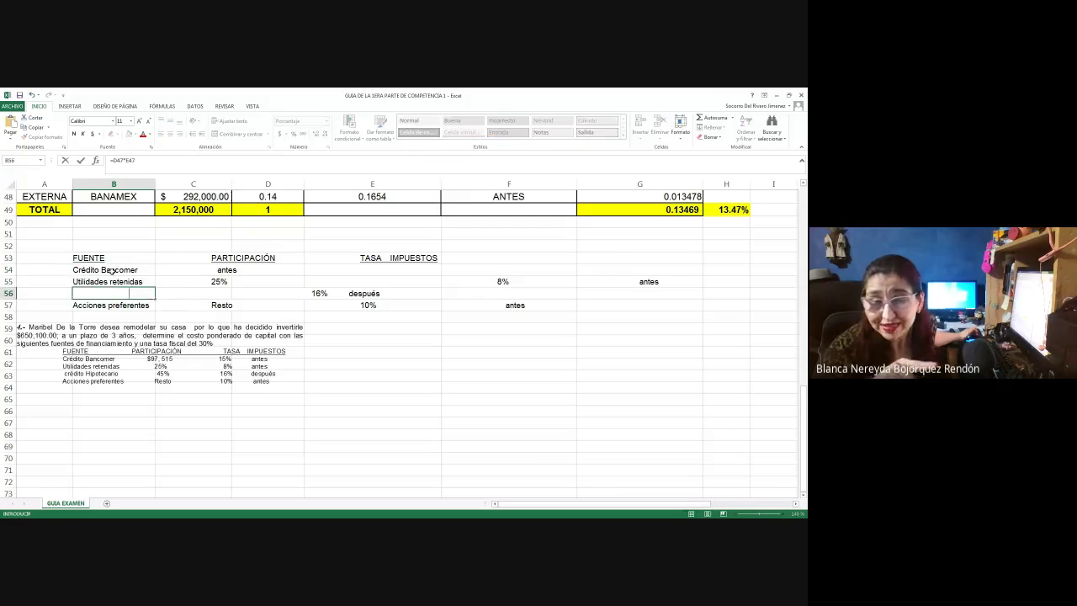
key("Right")
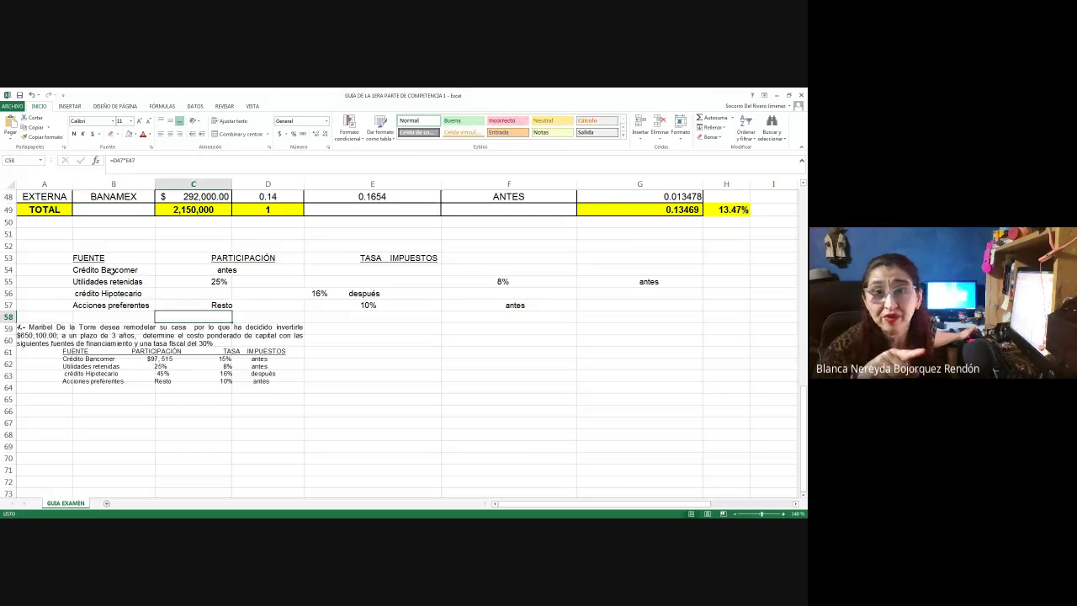
Clear the loose participation, rate and tax entries in columns C to G of rows 53 to 57.
key("ctrl+z")
key("ctrl+z")
key("ctrl+z")
key("ctrl+z")
key("ctrl+z")
key("ctrl+z")
key("ctrl+z")
key("ctrl+z")
key("ctrl+z")
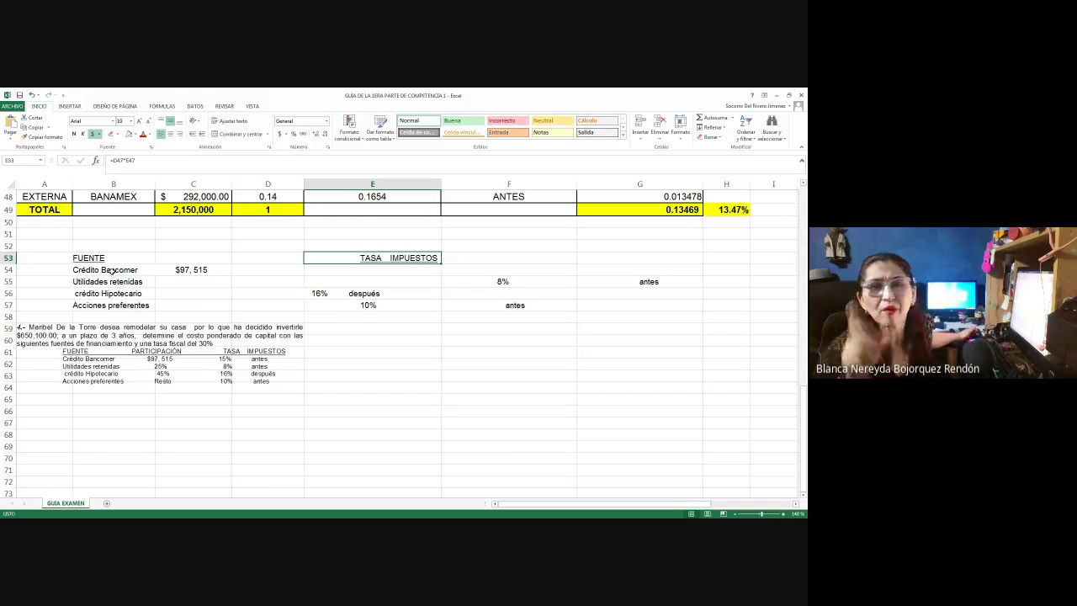
key("ctrl+z")
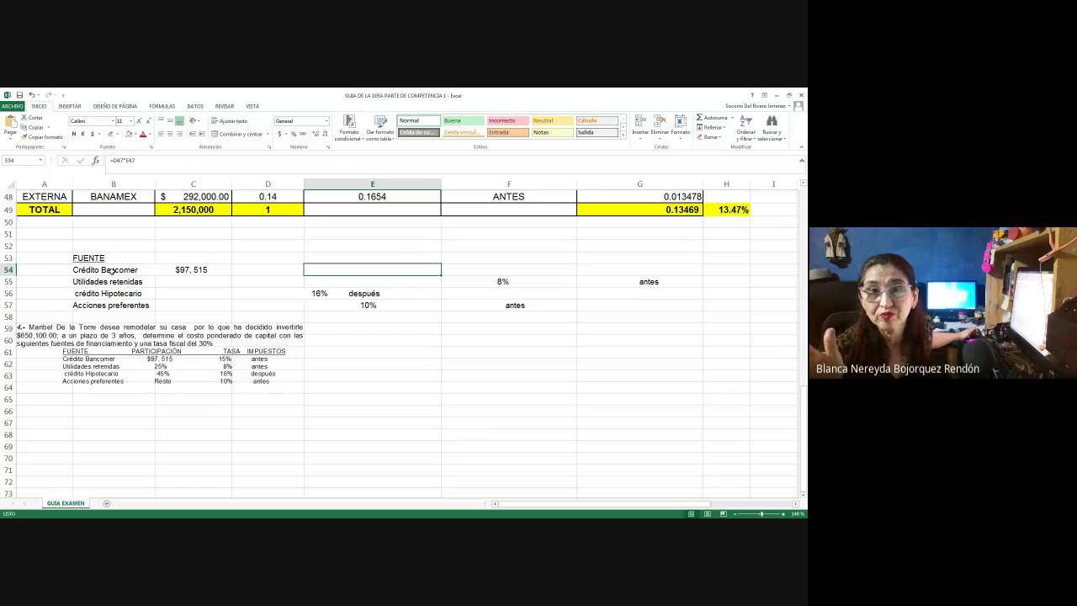
key("ctrl+z")
key("ctrl+z")
key("ctrl+z")
key("ctrl+z")
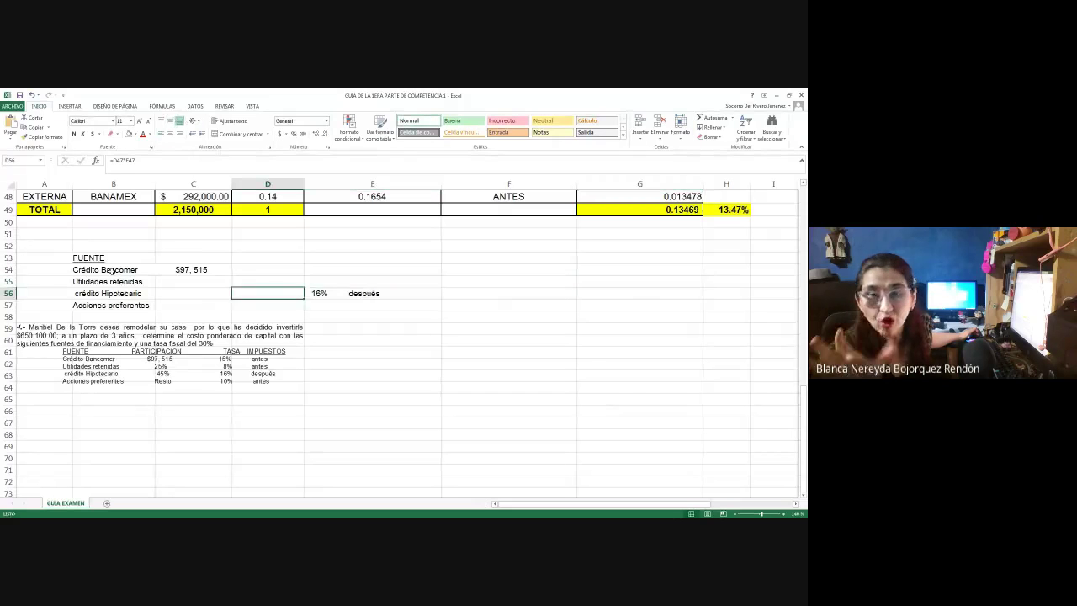
key("ctrl+z")
Try to clear the remaining source labels in B53:B57 and the rate entry in E56.
key("Up")
key("Up")
key("BackSpace")
key("Escape")
key("Down")
key("Down")
key("Down")
key("BackSpace")
key("Escape")
key("Up")
key("Up")
key("Up")
key("BackSpace")
key("Escape")
key("Down")
key("Down")
key("Down")
key("Down")
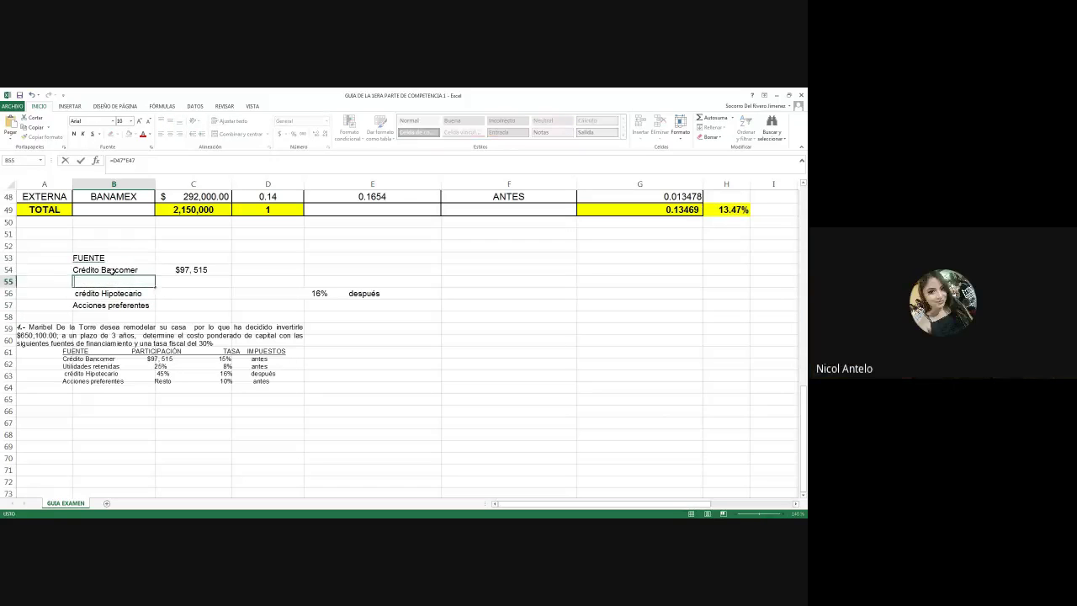
key("BackSpace")
key("Escape")
left_click(346, 298)
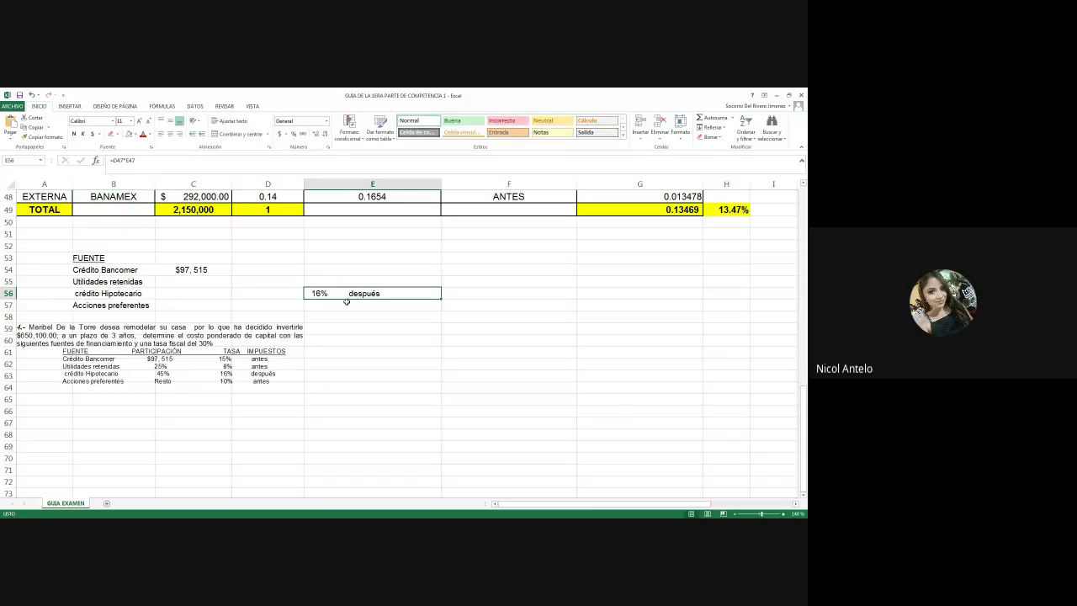
key("BackSpace")
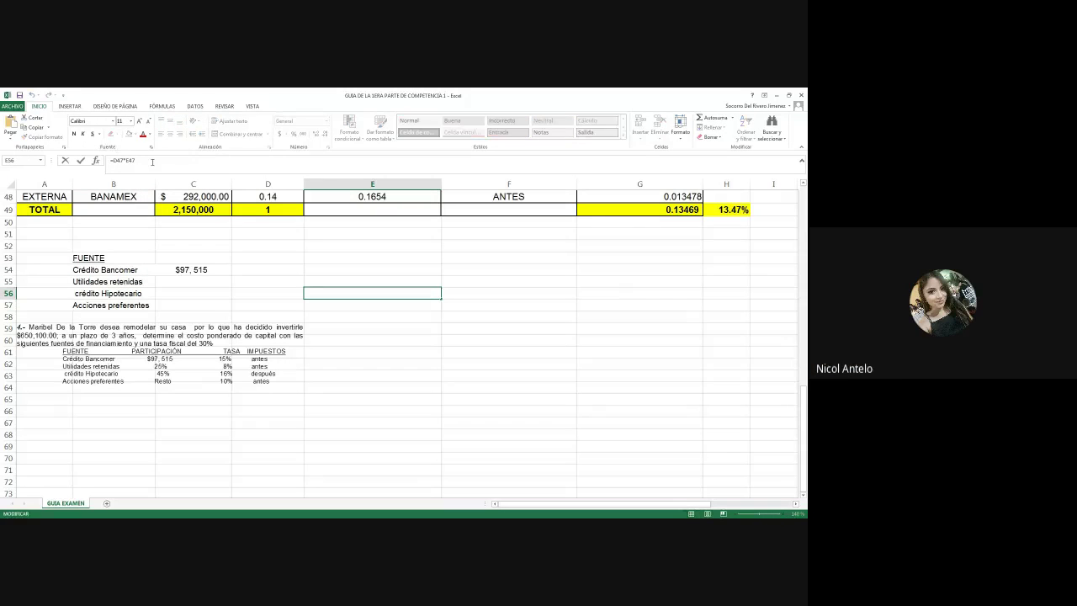
key("Escape")
left_click(313, 353)
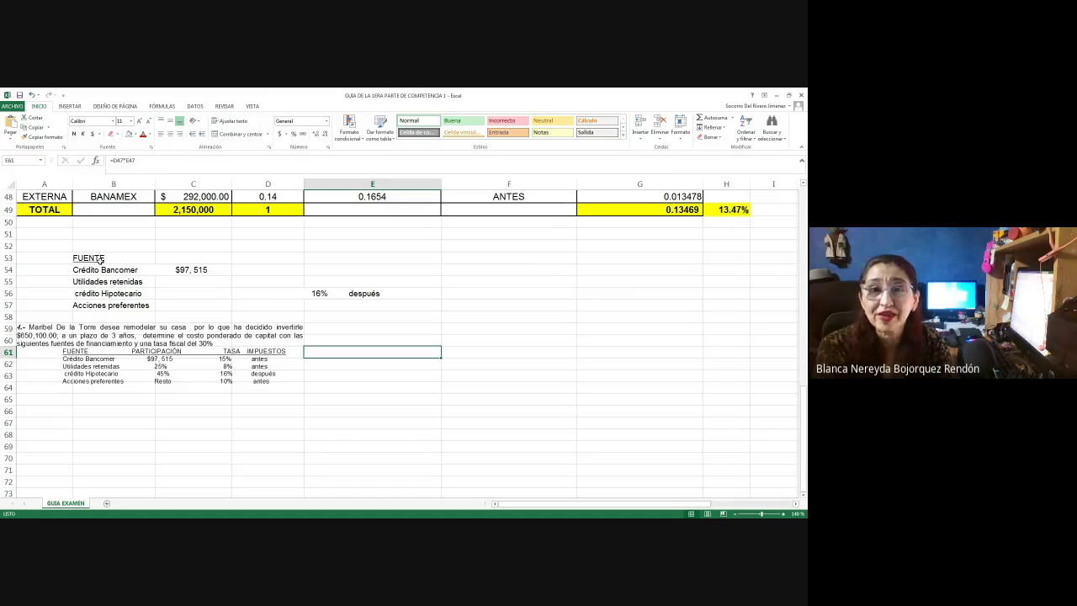
Undo all the exercise 4 edits back to the empty rows below the third table.
left_click(31, 96)
left_click(31, 96)
left_click(31, 96)
left_click(31, 95)
left_click(31, 96)
left_click(31, 96)
left_click(31, 96)
left_click(31, 96)
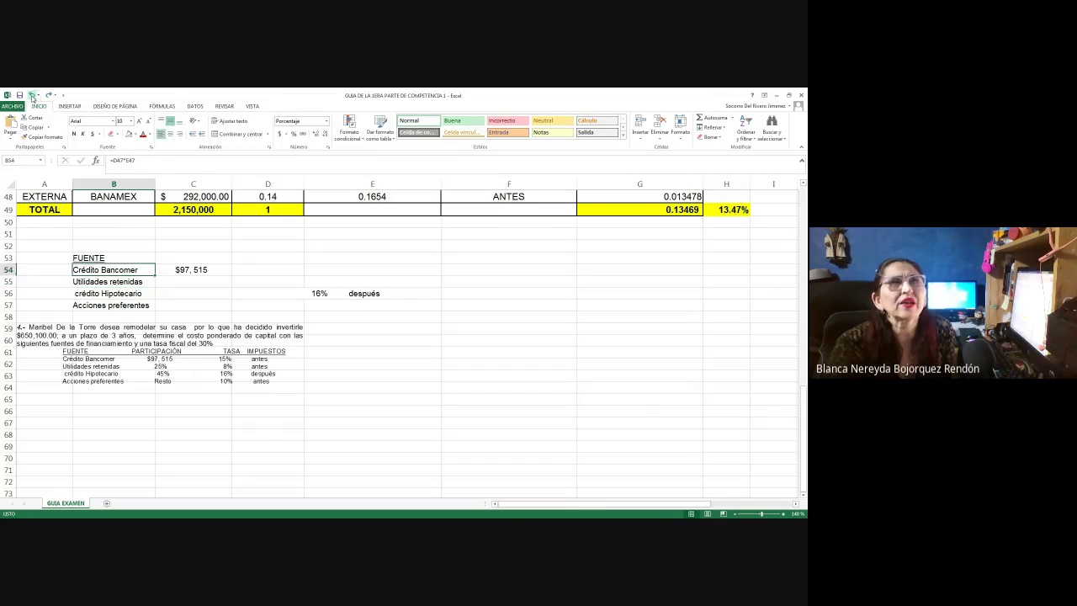
left_click(31, 96)
left_click(31, 96)
left_click(31, 96)
left_click(31, 96)
left_click(31, 96)
left_click(31, 96)
left_click(31, 96)
left_click(31, 96)
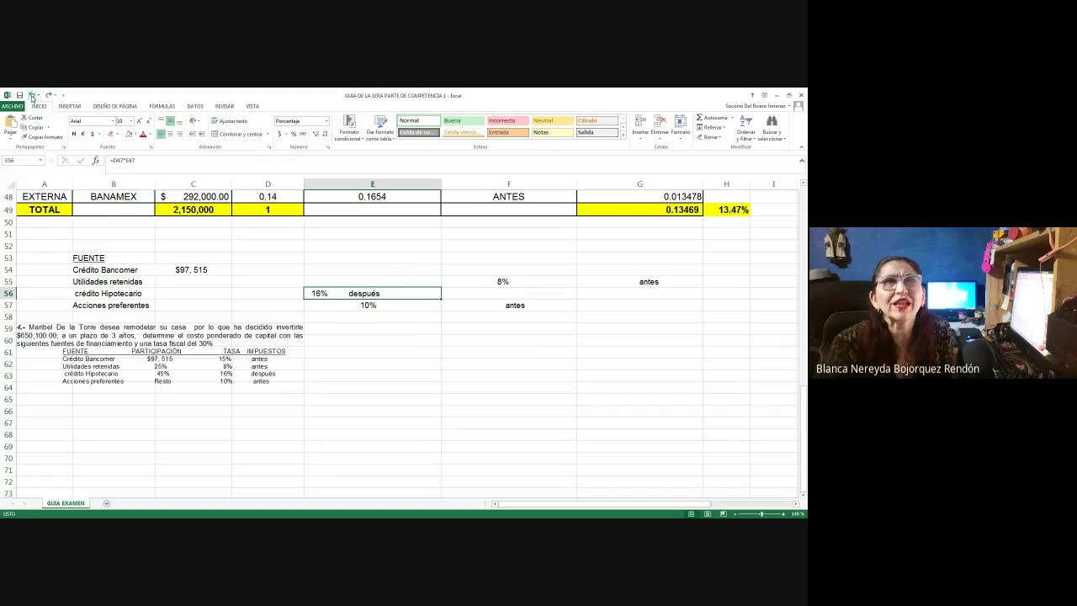
left_click(32, 95)
left_click(31, 96)
left_click(31, 96)
left_click(32, 96)
left_click(31, 96)
left_click(31, 96)
left_click(31, 96)
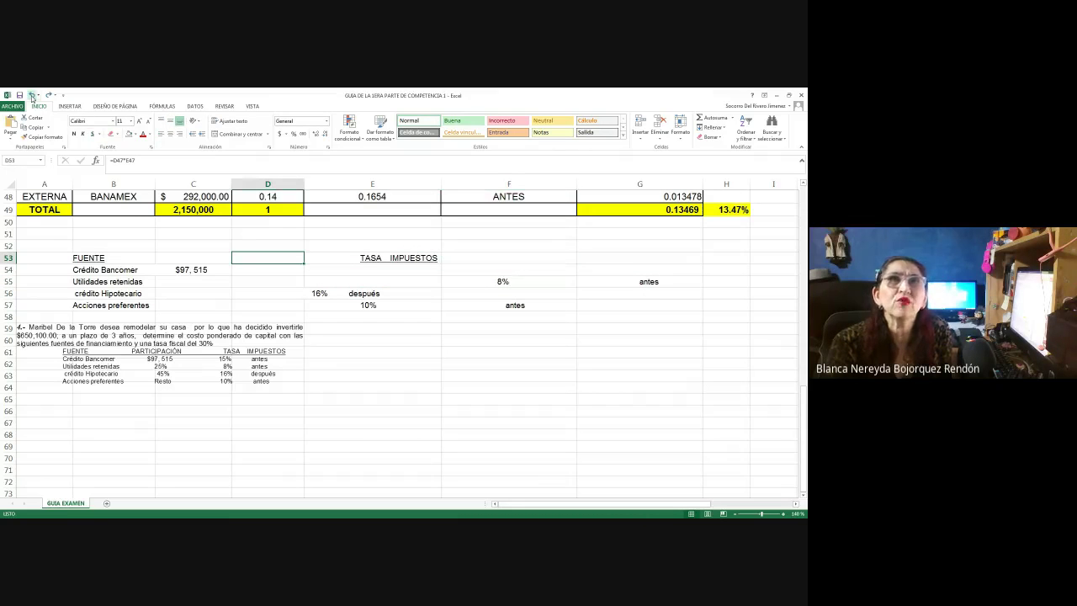
left_click(31, 96)
left_click(31, 96)
left_click(31, 95)
left_click(31, 96)
left_click(31, 96)
left_click(31, 95)
left_click(31, 96)
left_click(31, 96)
left_click(31, 96)
left_click(31, 96)
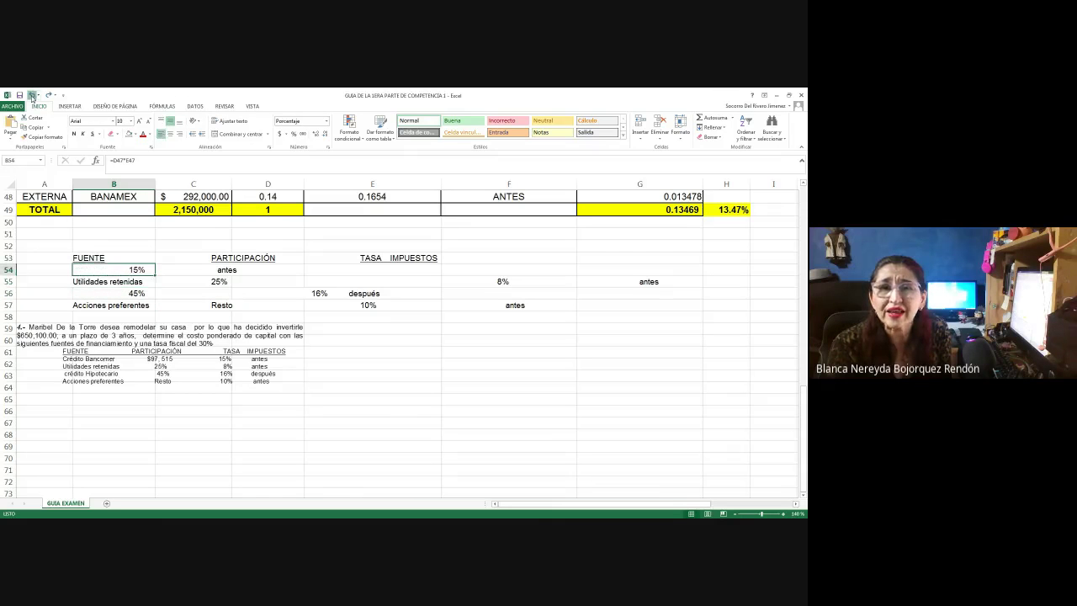
left_click(31, 96)
left_click(31, 96)
left_click(31, 96)
left_click(31, 96)
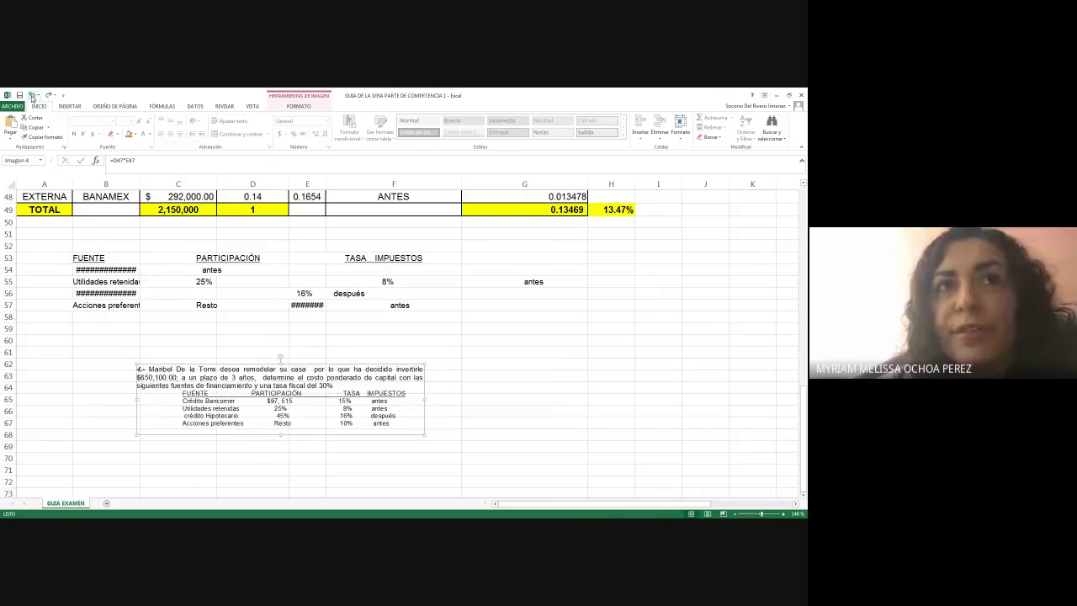
left_click(31, 96)
left_click(31, 95)
left_click(31, 96)
left_click(31, 96)
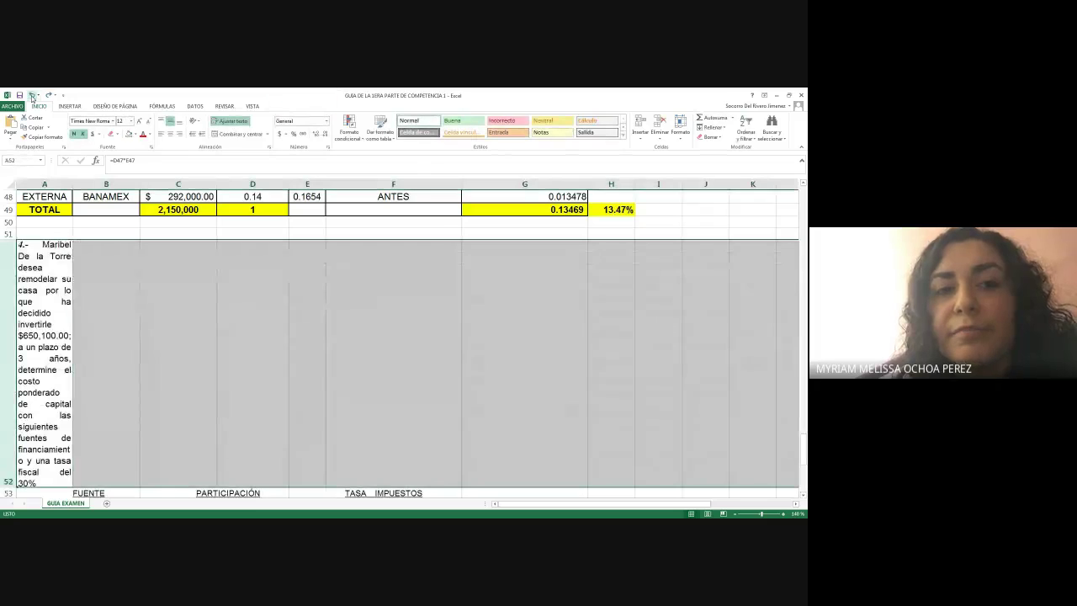
left_click(31, 96)
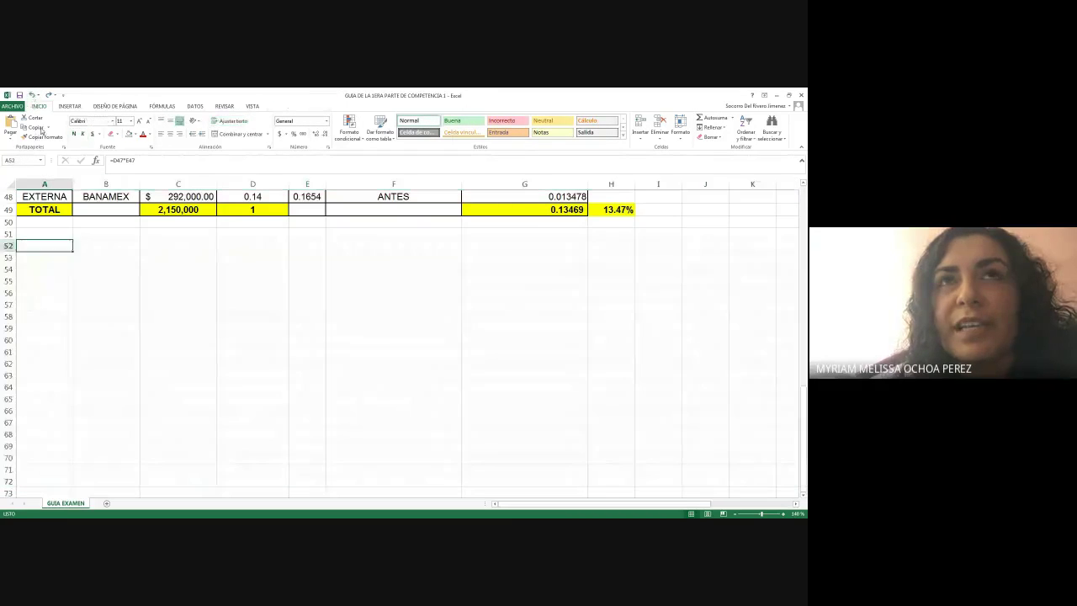
Paste the exercise 4 statement into A56 and add it again there as an enhanced metafile picture.
left_click(136, 279)
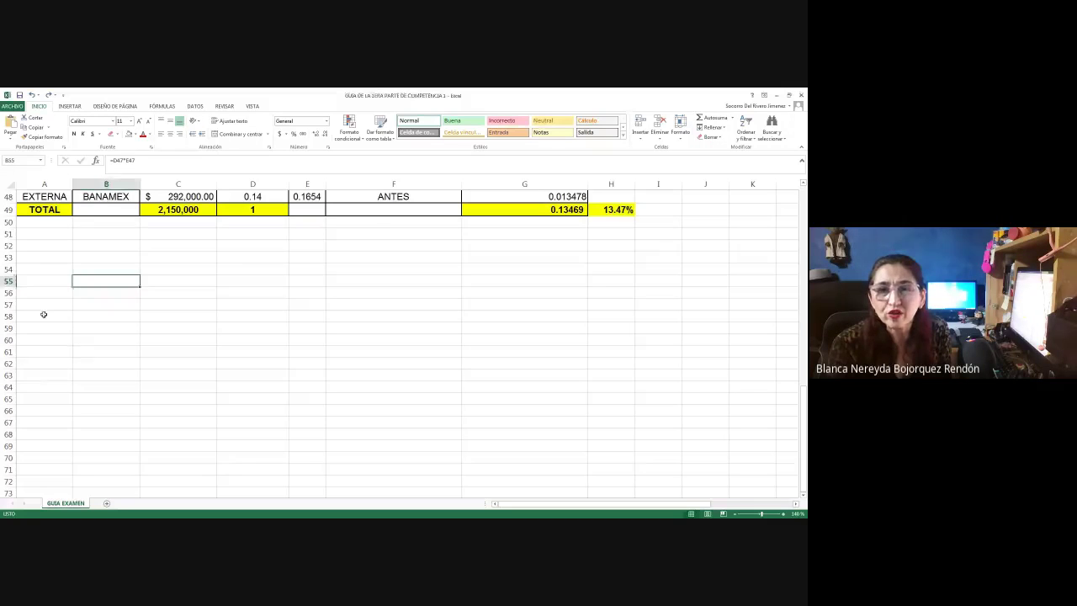
left_click(35, 267)
left_click(42, 293)
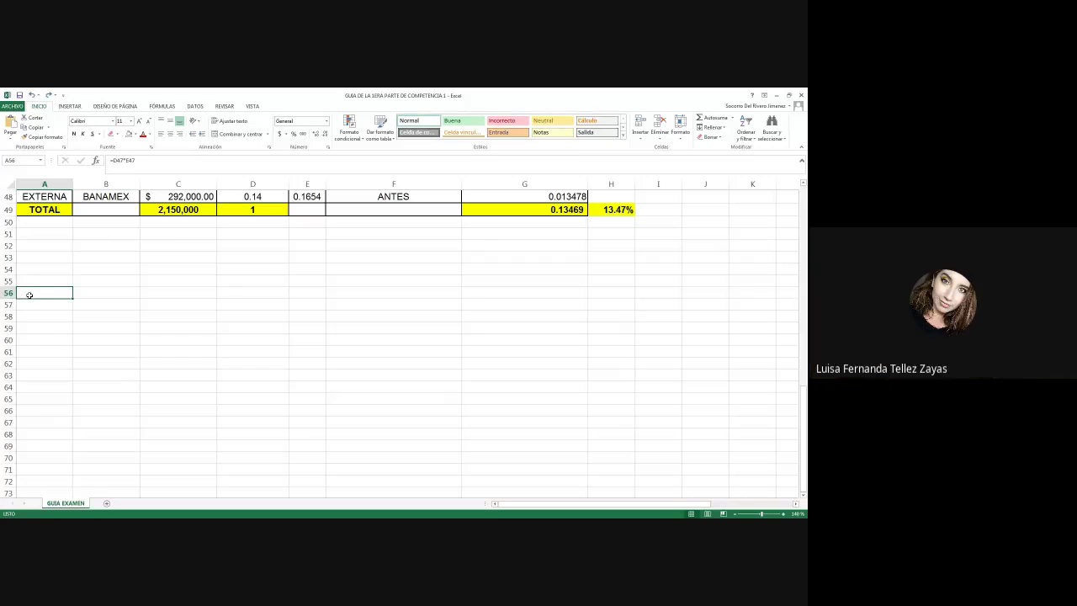
key("ctrl+v")
right_click(10, 313)
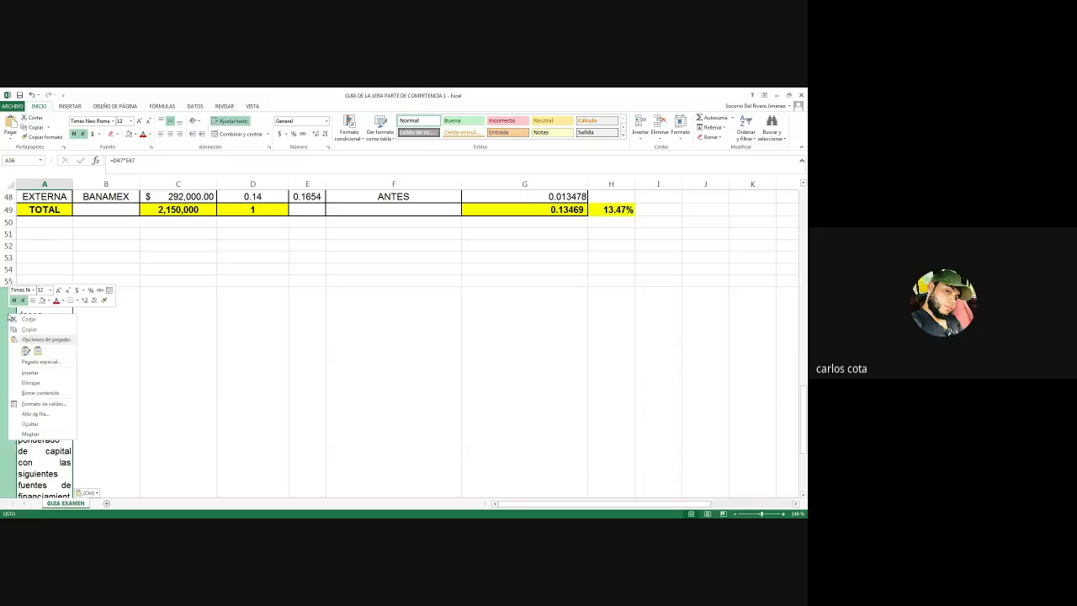
left_click(32, 360)
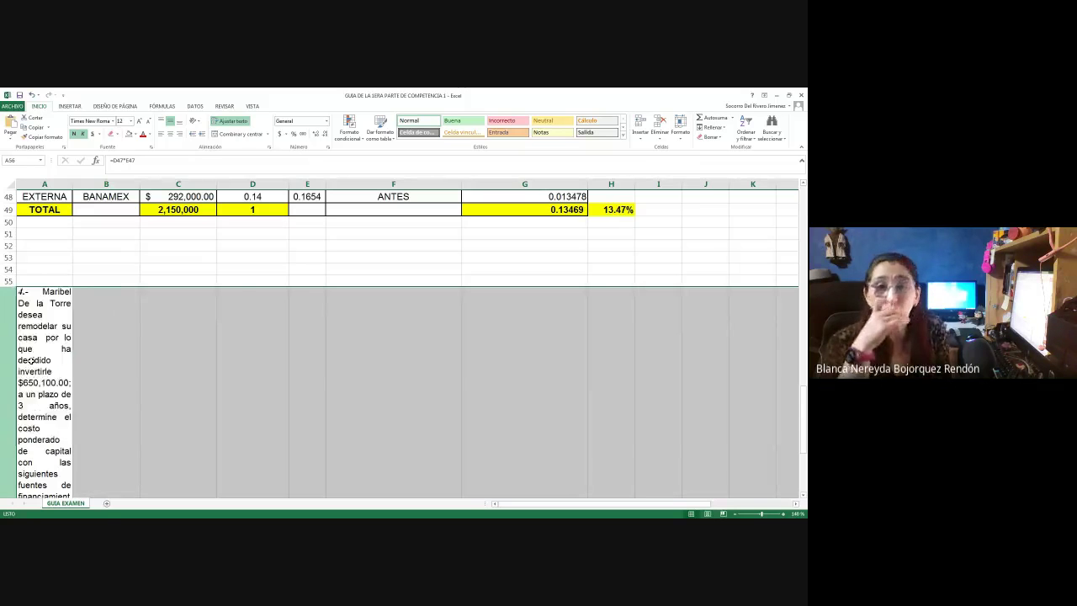
left_click(100, 319)
left_click(176, 438)
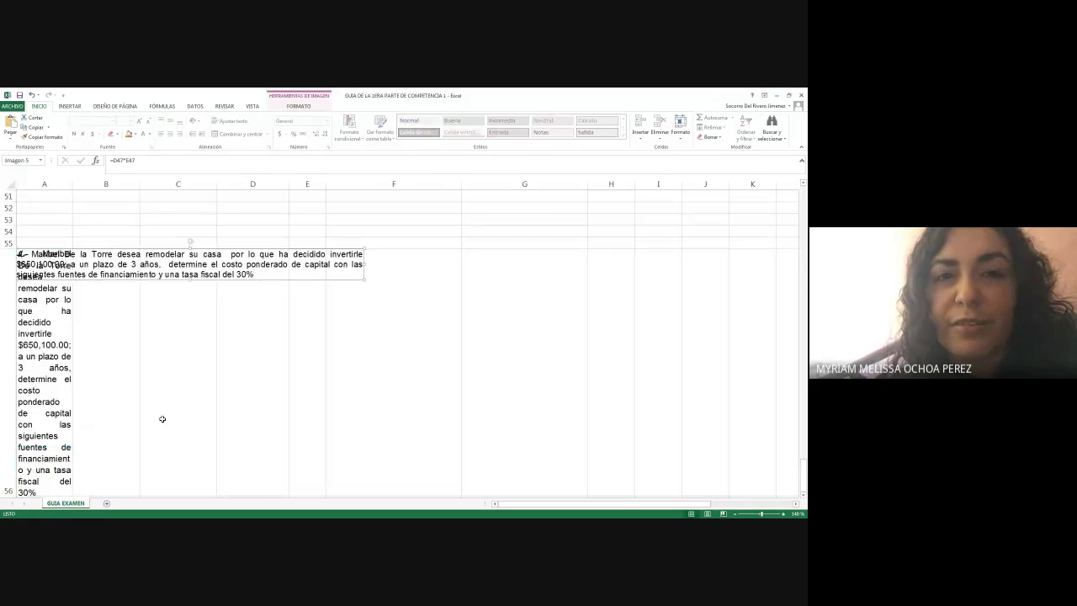
Delete the wrapped statement text from A56 and move the statement picture below the third table, around rows 55 to 57.
left_click(69, 345)
key("BackSpace")
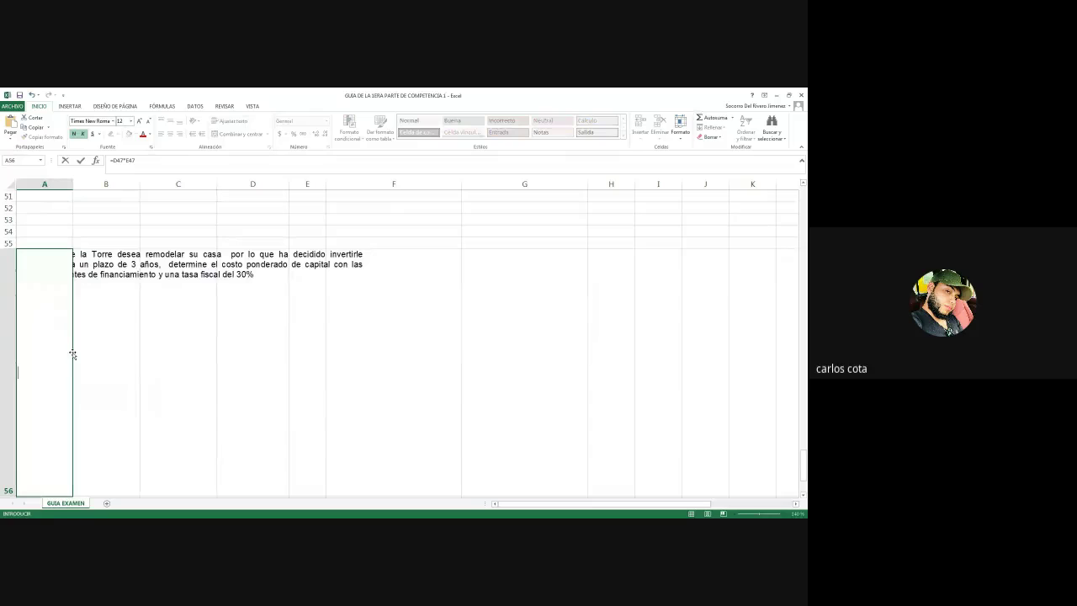
left_click(156, 314)
mouse_move(50, 254)
left_mouse_down()
mouse_move(168, 269)
mouse_move(59, 236)
left_mouse_up()
scroll(100, 261, "up", 3)
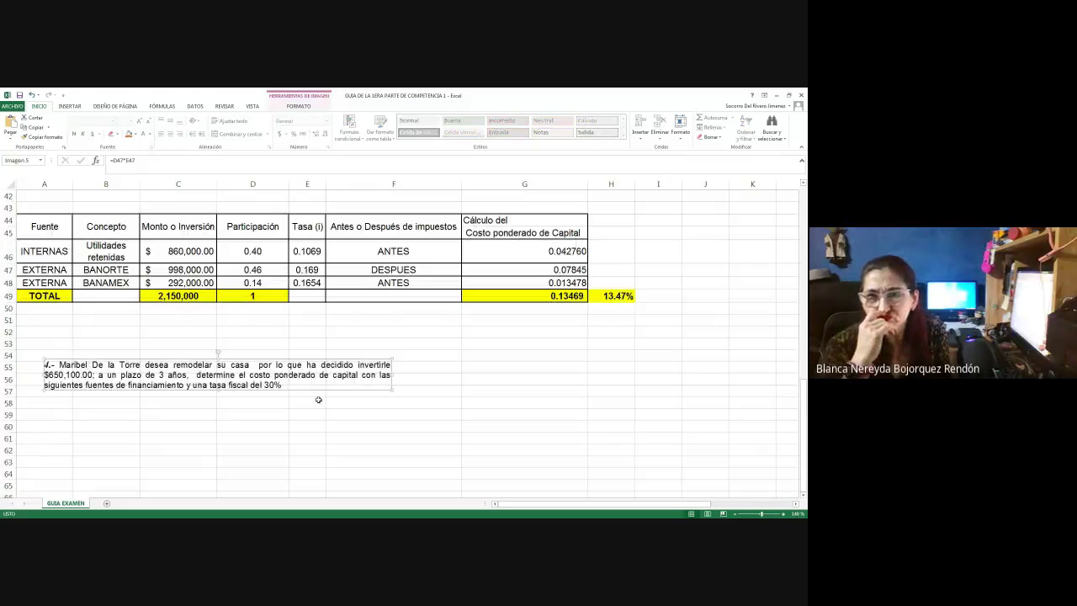
Enlarge and move the exercise 4 statement picture so it spans columns A to F over rows 53 to 55.
left_click_drag(391, 388, 461, 377)
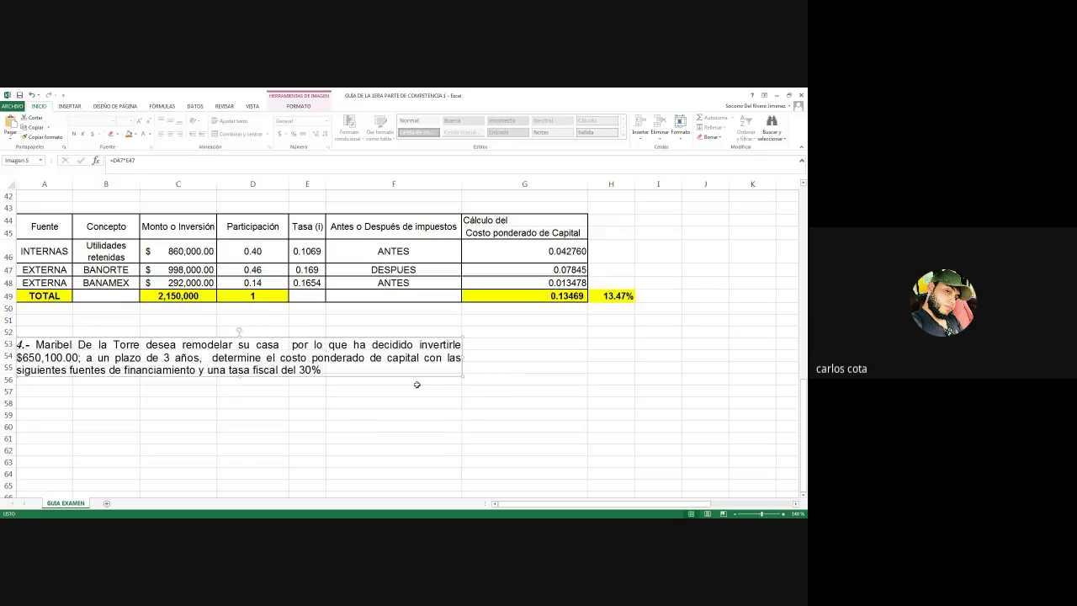
left_click(336, 413)
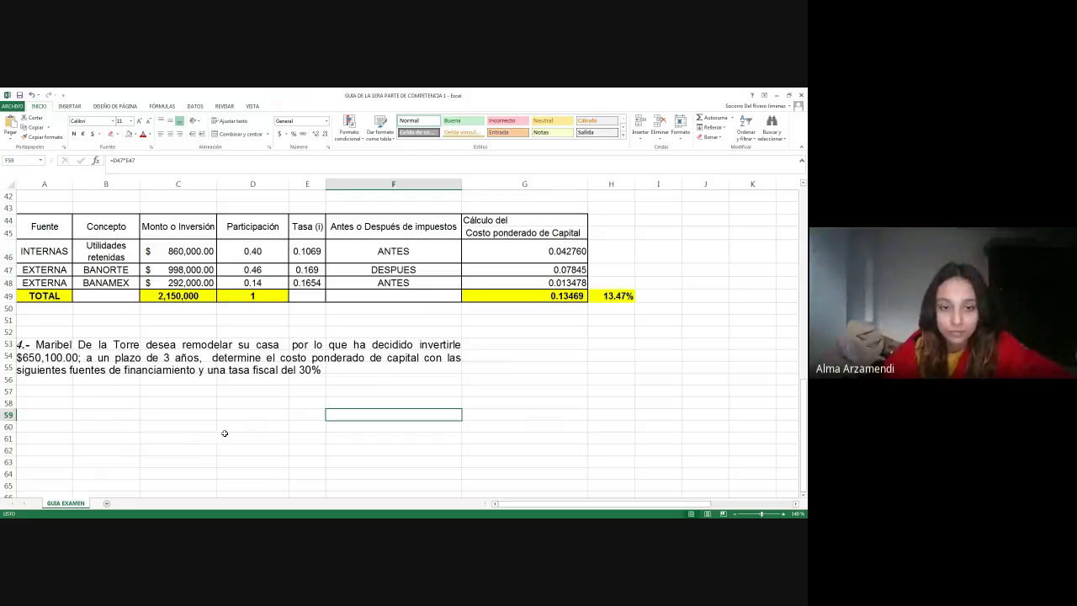
scroll(224, 432, "up", 1)
scroll(224, 433, "up", 1)
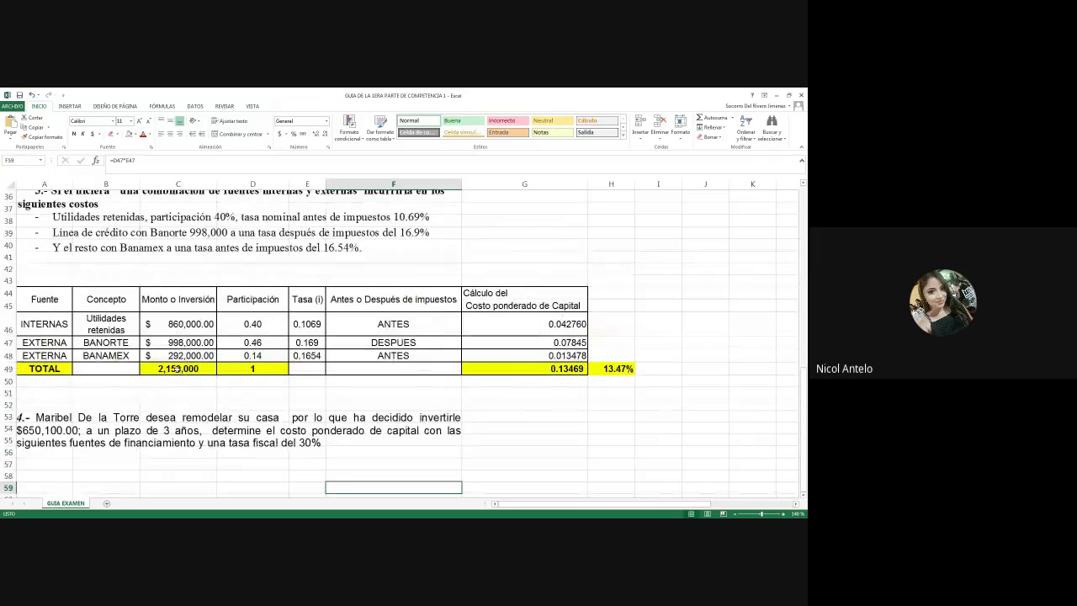
scroll(137, 395, "down", 3)
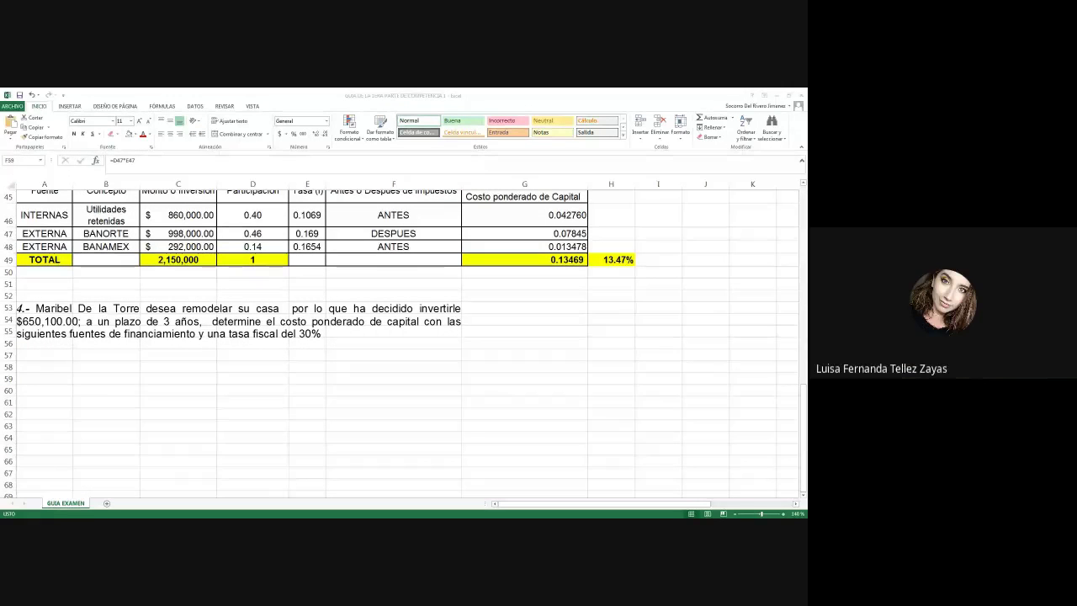
Try pasting the exercise 4 financing source table at A59 with a wider column B, and undo both changes.
left_click(48, 367)
left_click(46, 376)
type("FUENTE\tPARTICIPACIÓN\tTASA   IMPUESTOS ##############\tantes Utilidades retenidas\t25%\t8%\tantes ##############\t16%\tdespués Acciones preferent\tResto\t#######\tantes")
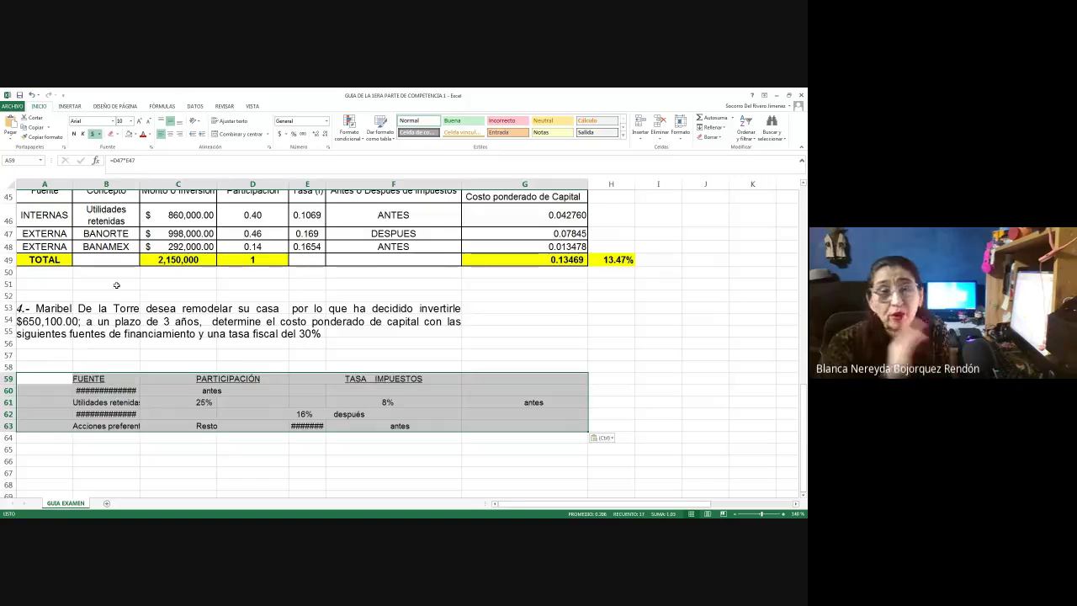
left_click_drag(139, 184, 149, 183)
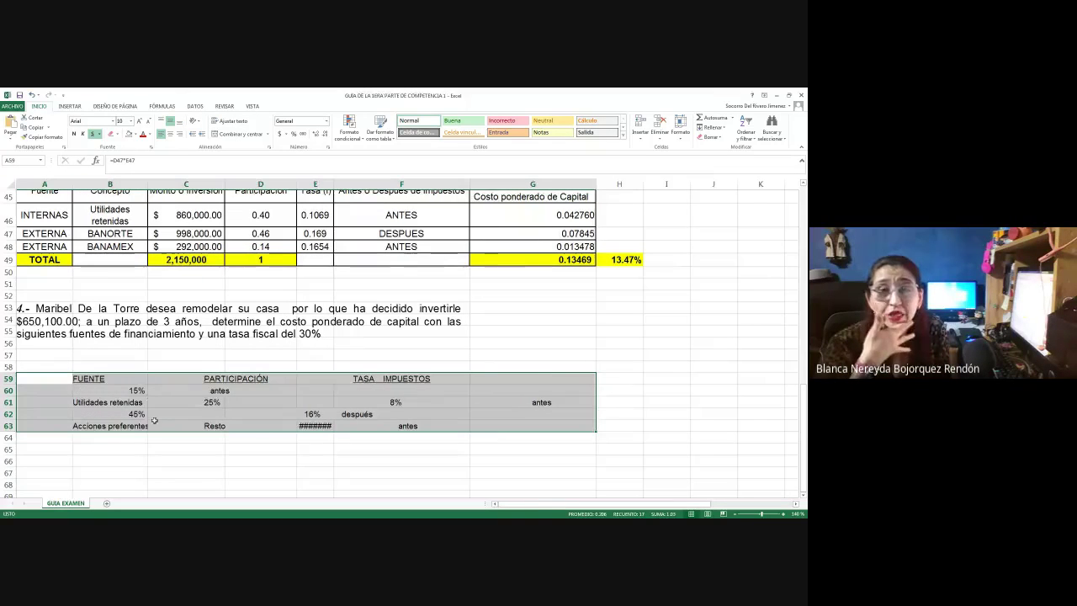
key("alt+Tab")
key("alt+Tab")
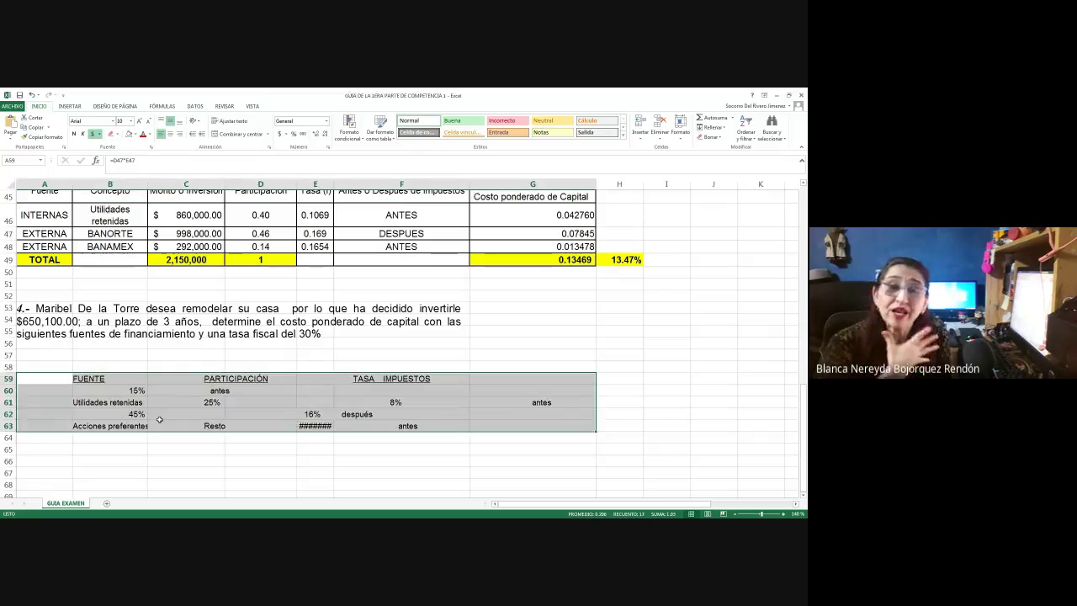
key("ctrl+z")
key("ctrl+z")
Enter the headers Fuente in A59 and Participación in B59 for the exercise 4 data.
left_click(41, 383)
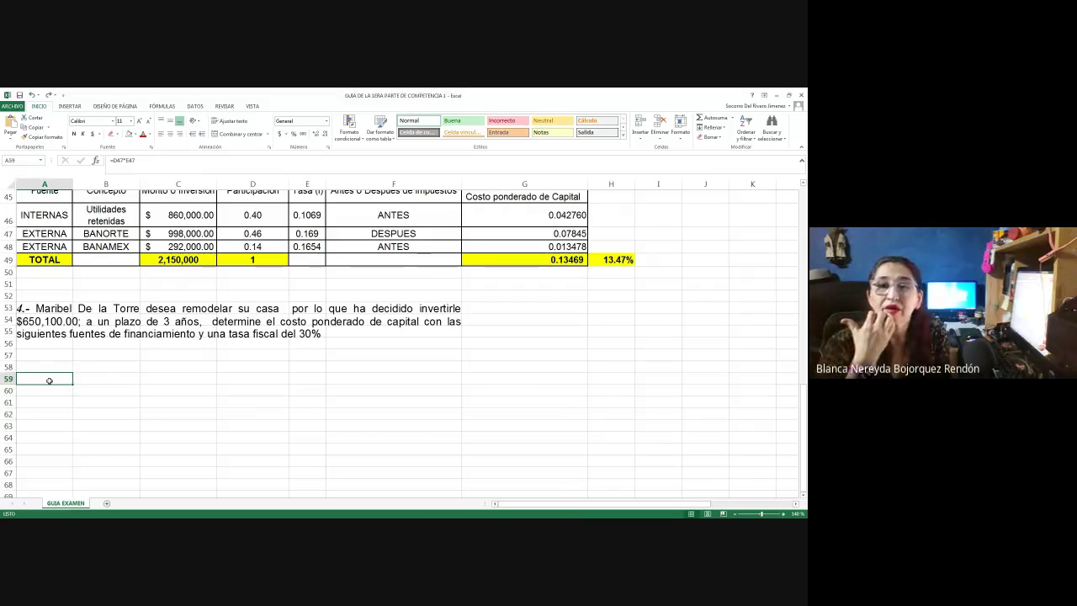
type("fU")
key("BackSpace")
key("BackSpace")
type("Fuente")
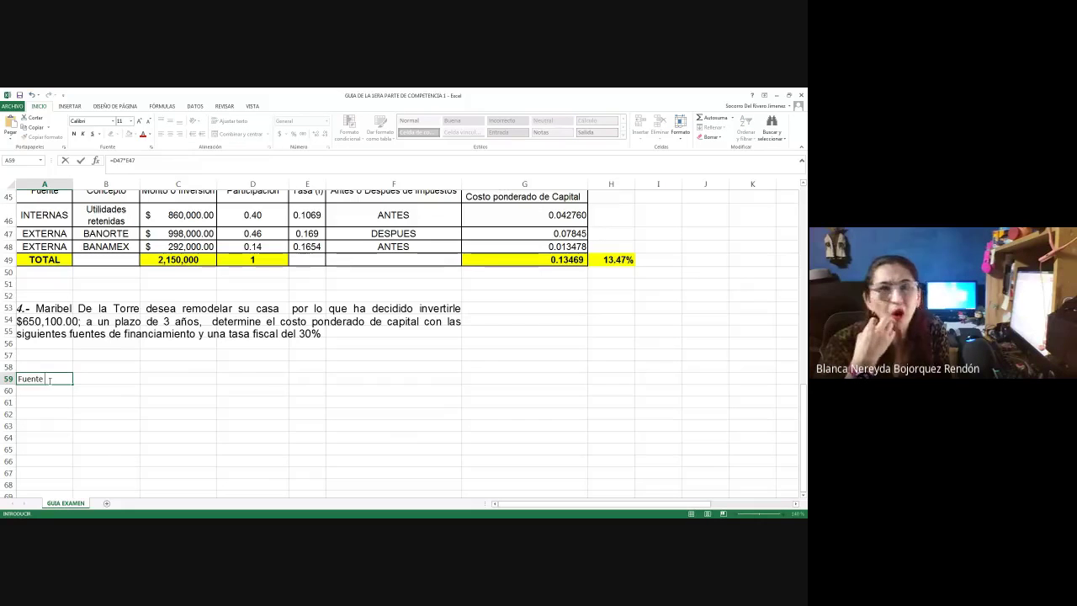
key("Tab")
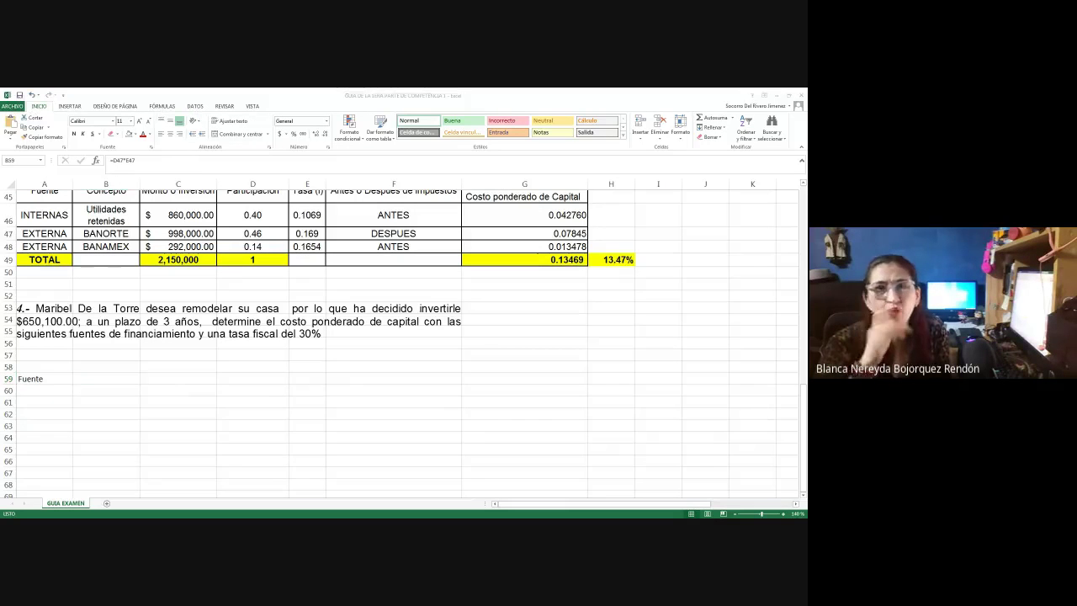
type("Pa")
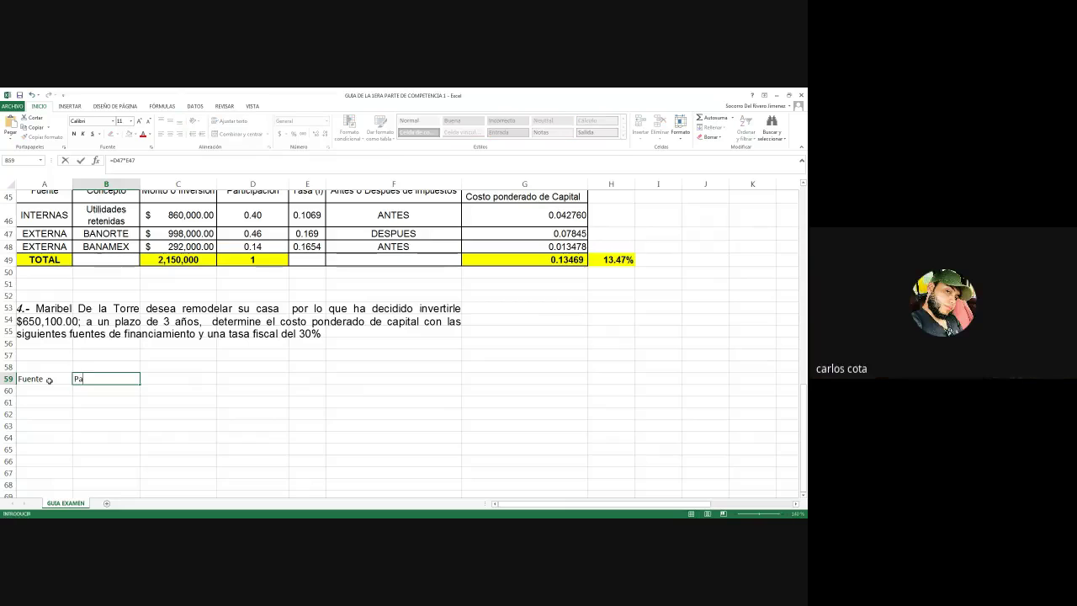
type("rticipaci")
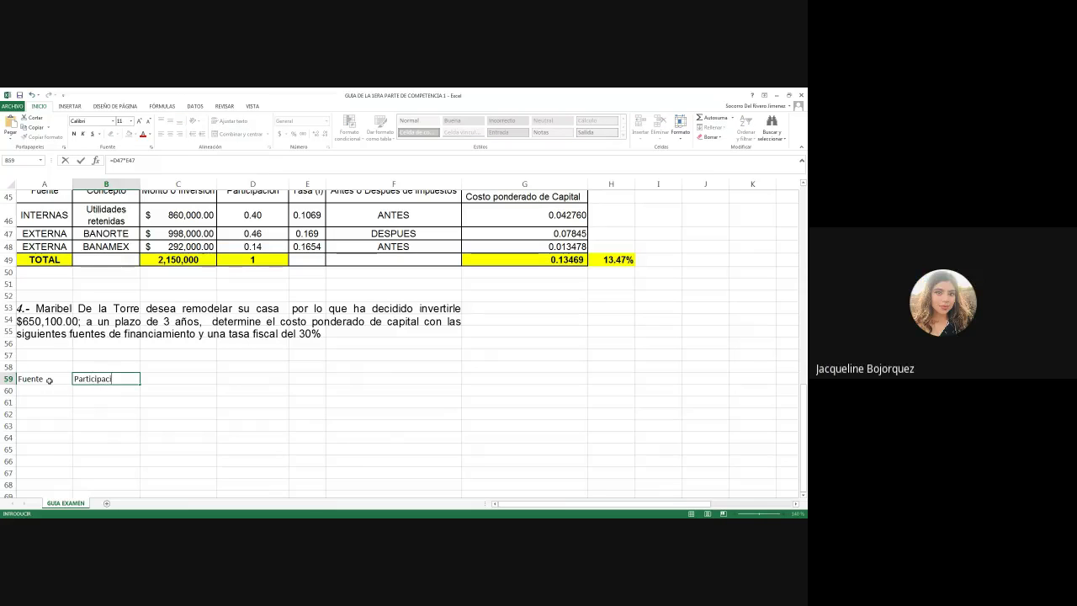
type("ón")
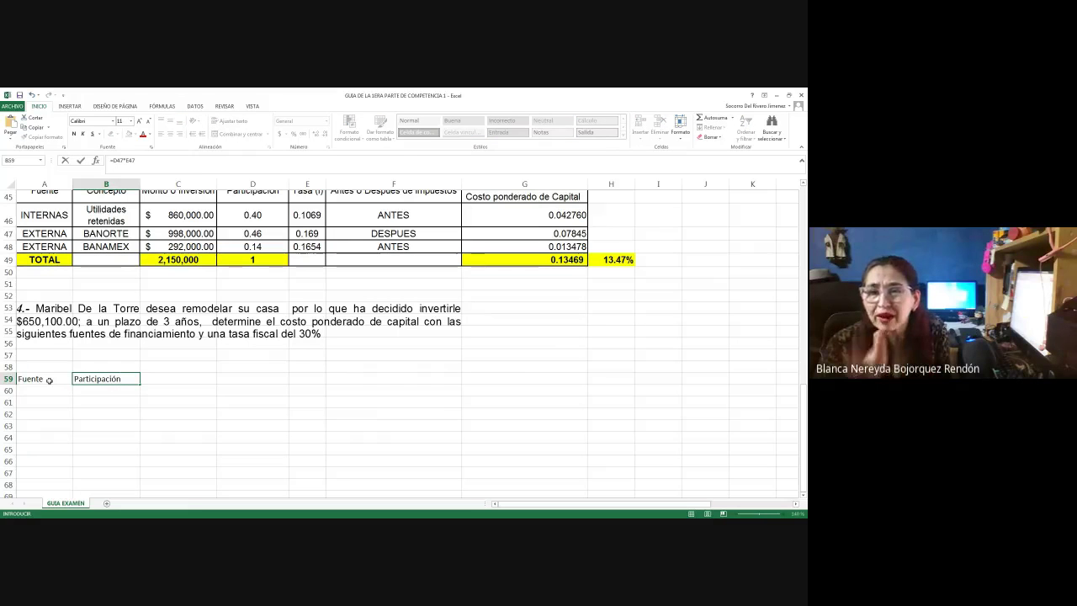
Complete the header row with Tasa in C59 and Impuestos in D59.
key("Tab")
type("Tasa")
key("Tab")
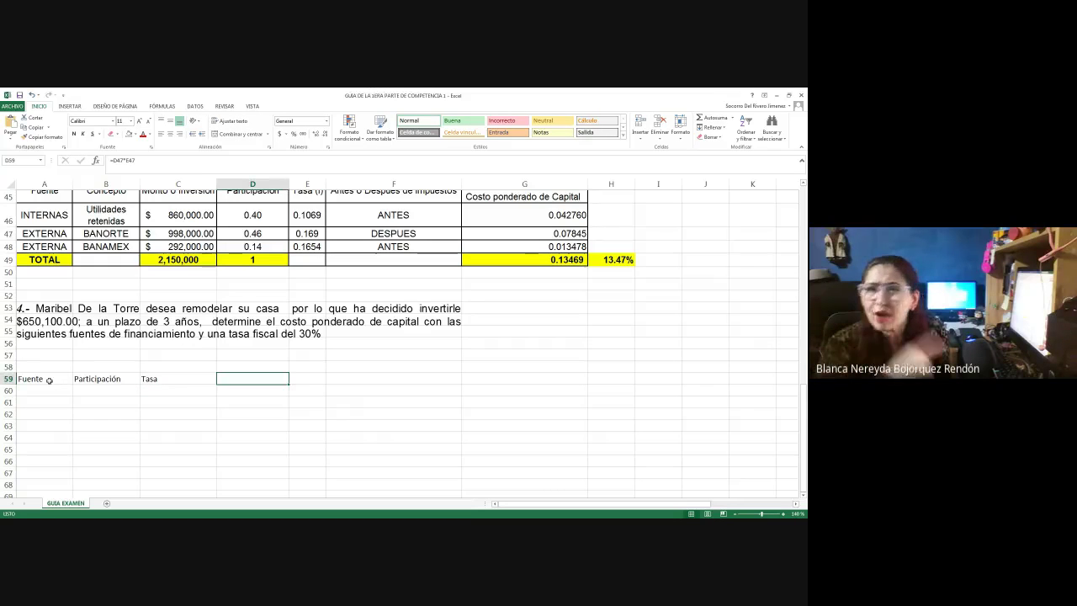
type("Impuestos")
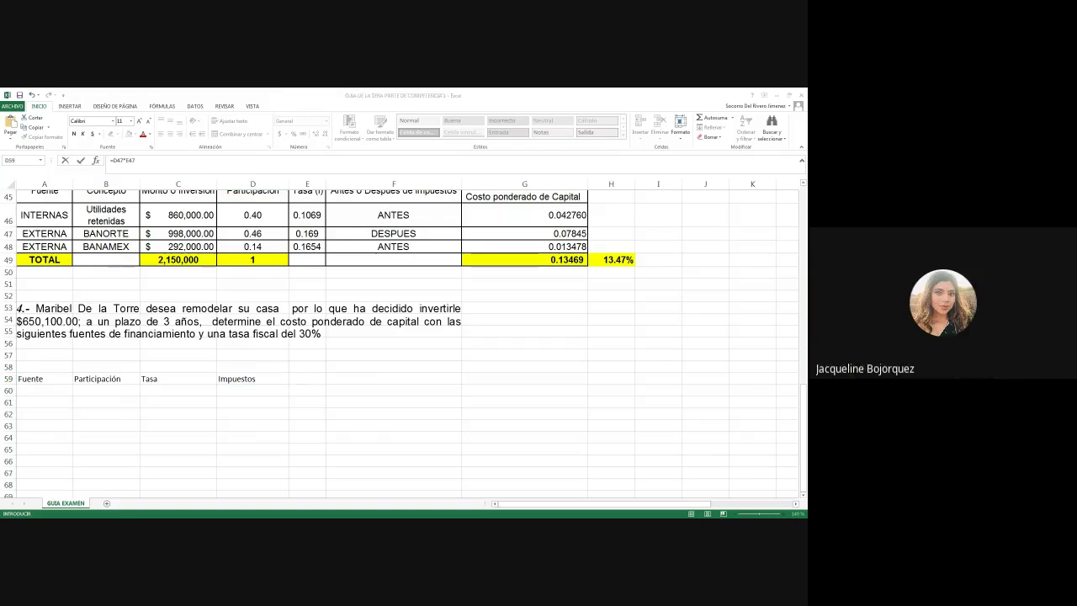
key("Return")
key("Left")
key("Left")
key("Left")
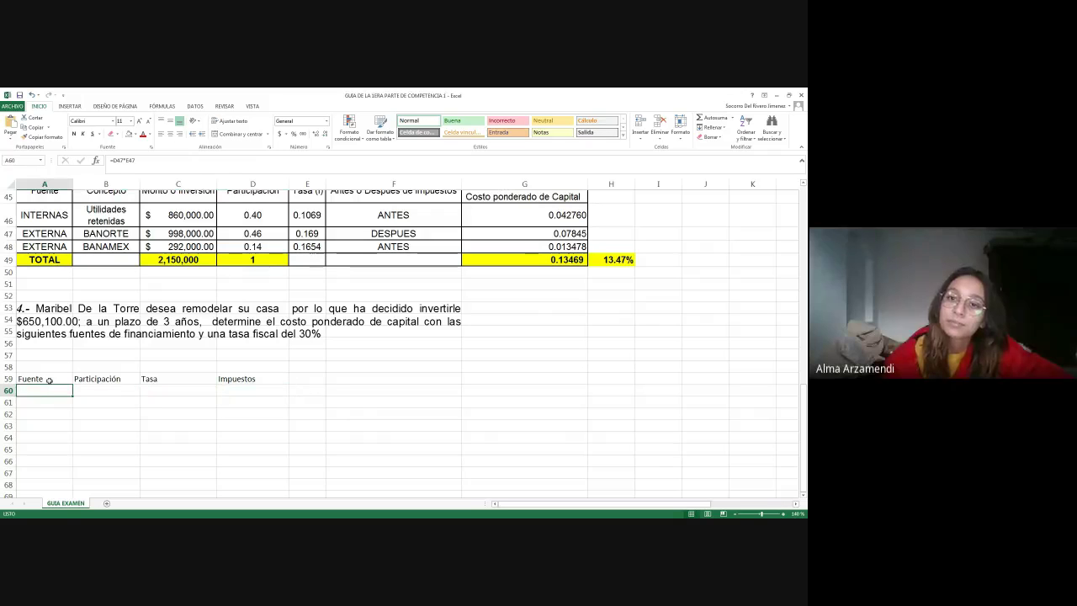
Enter Crédito Bancomer as the first source in A60 and widen column A to fit it.
left_click(47, 389)
type("C")
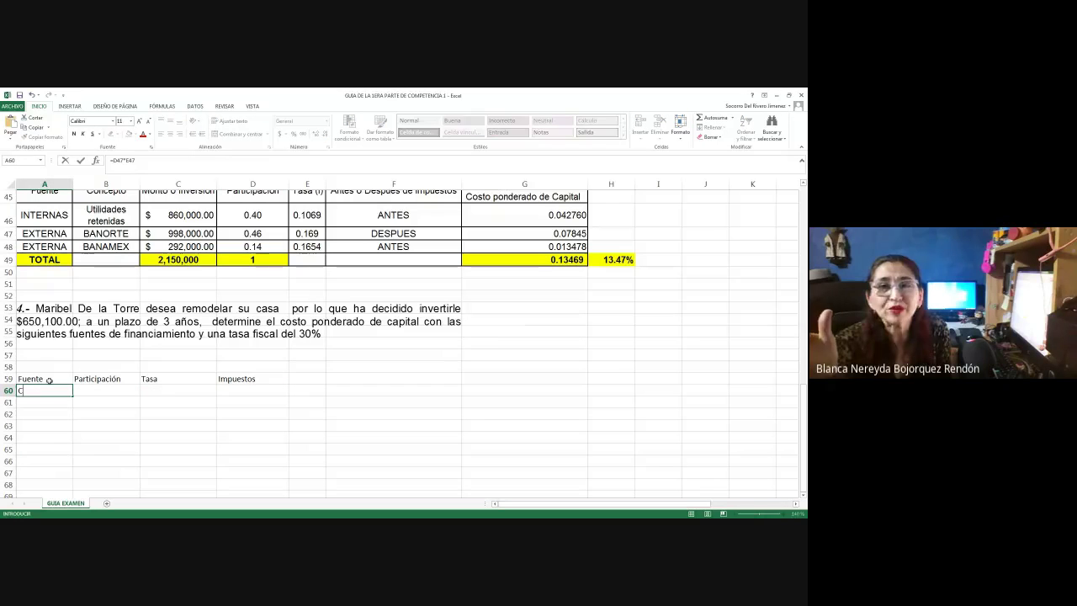
type("rédito")
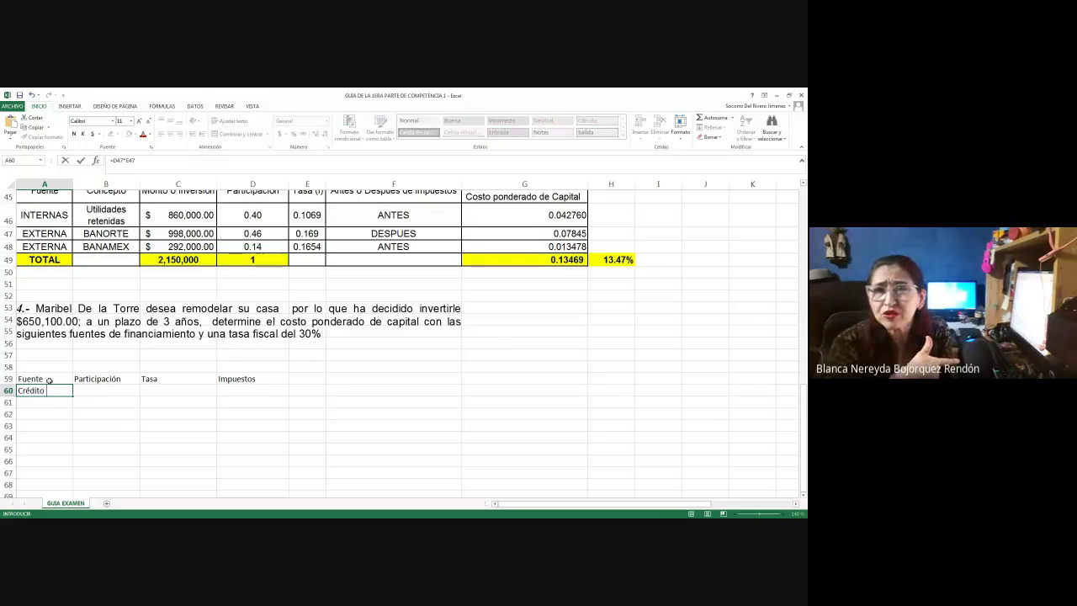
left_click(49, 383)
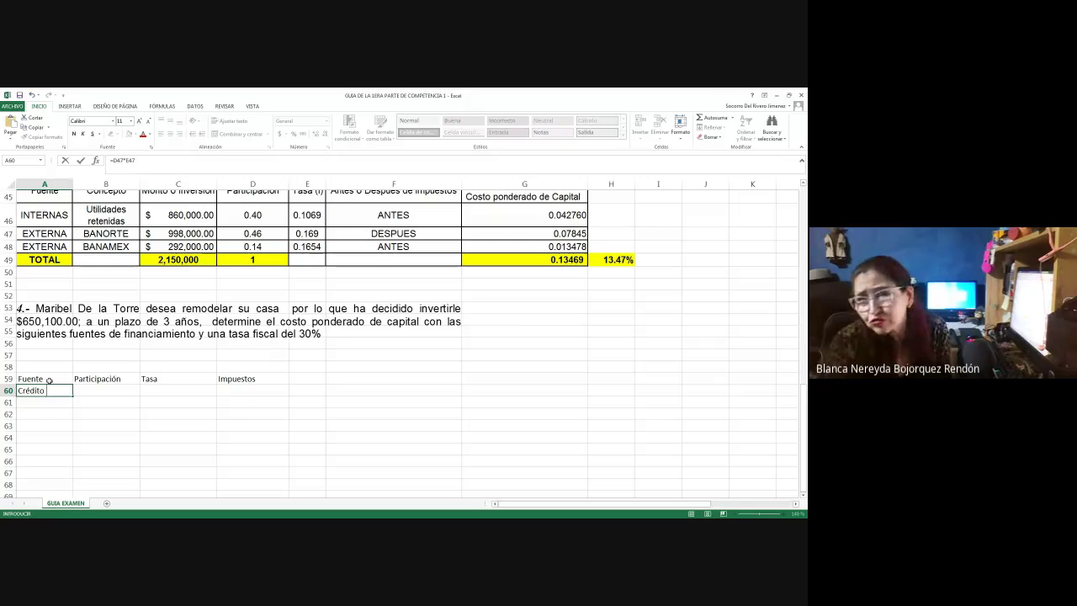
type("Bancomer")
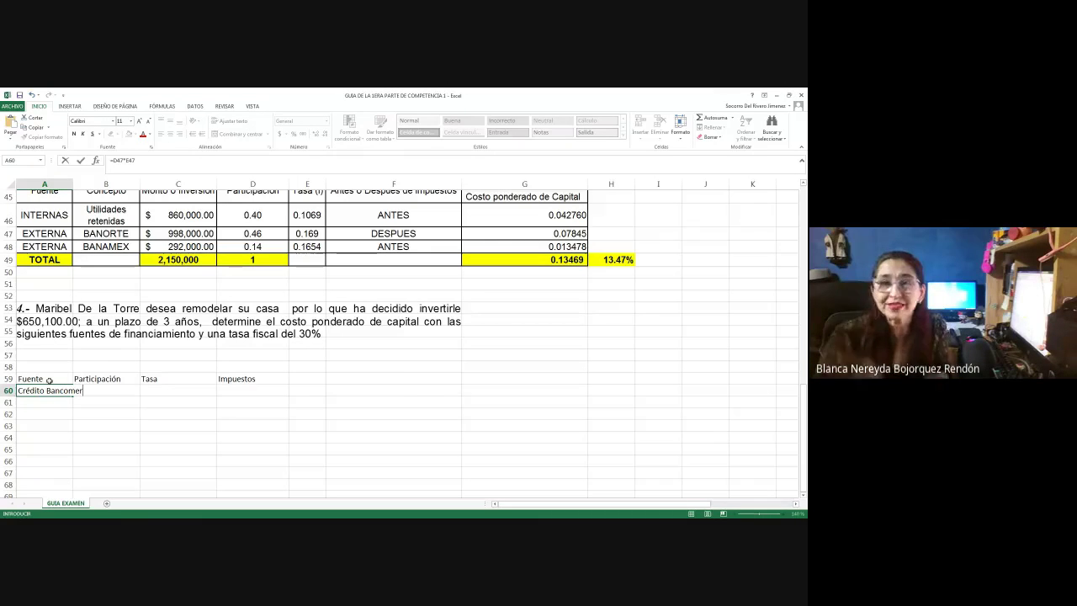
left_click_drag(49, 381, 204, 371)
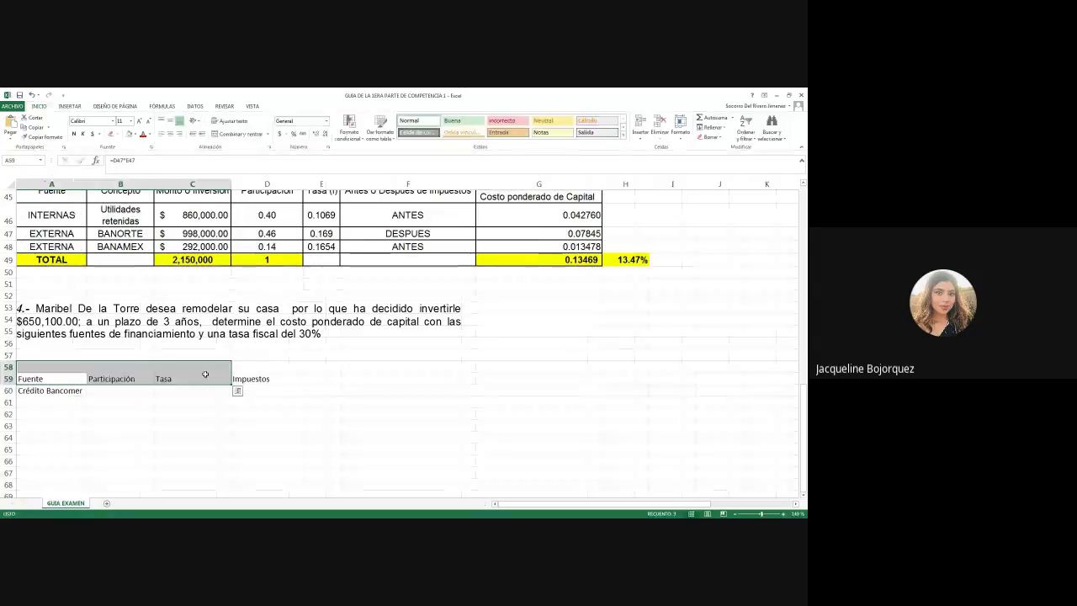
left_click(120, 390)
left_click(51, 402)
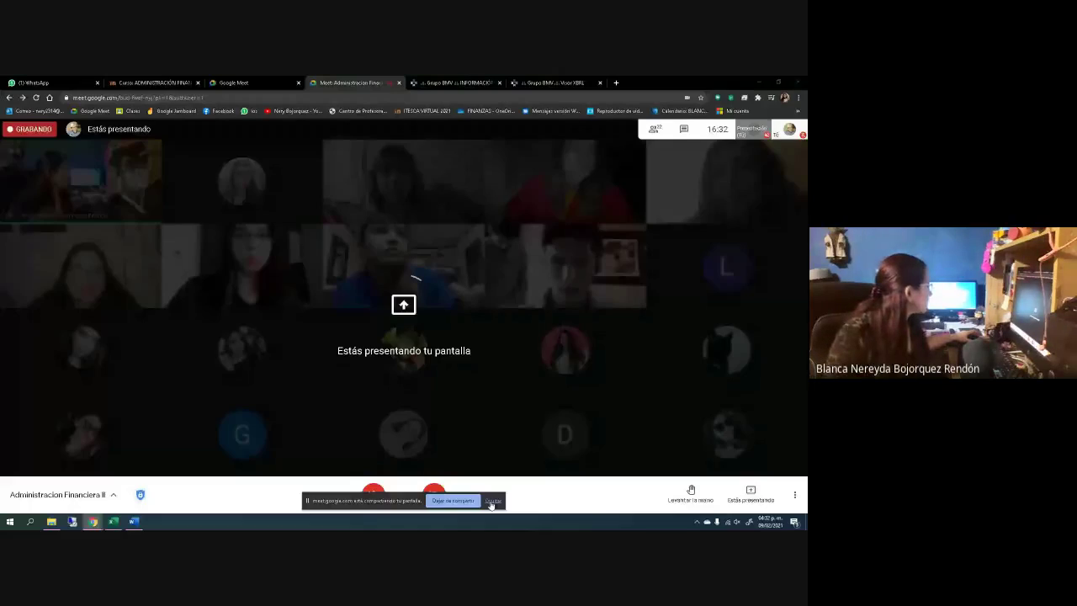
Hide the screen-sharing notice, switch to File Explorer, go up to the unidad I folder and open the presupuesto de capital presentation.
left_click(492, 501)
left_click(52, 522)
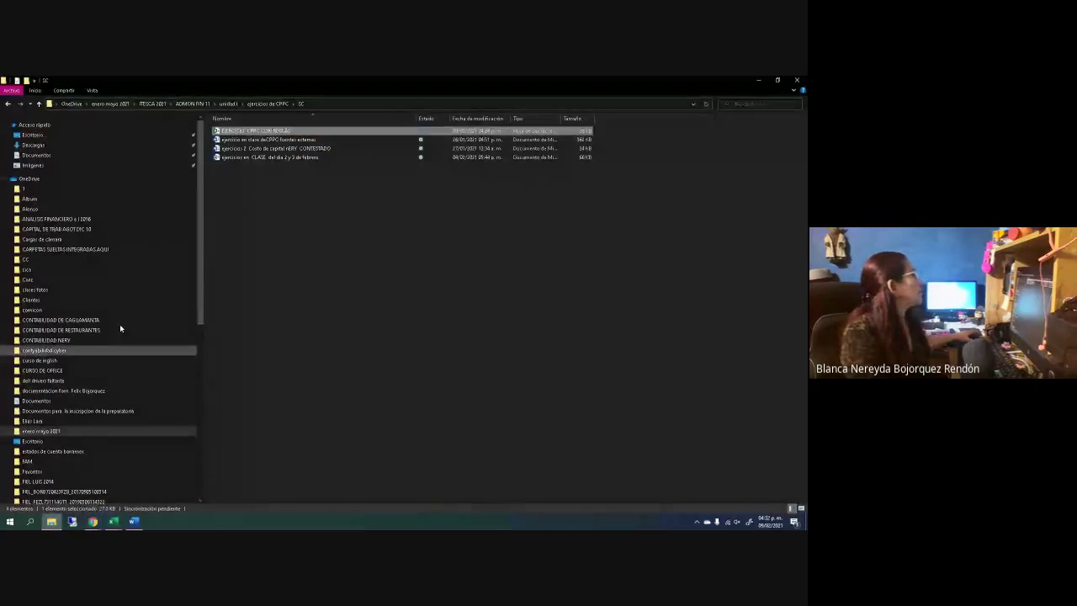
left_click(39, 103)
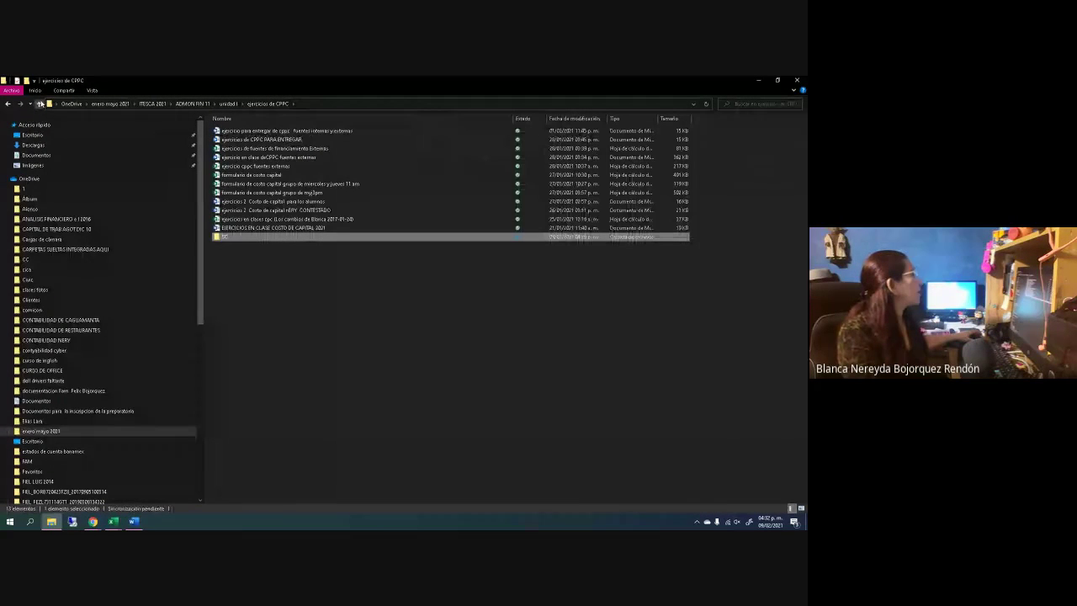
double_click(226, 238)
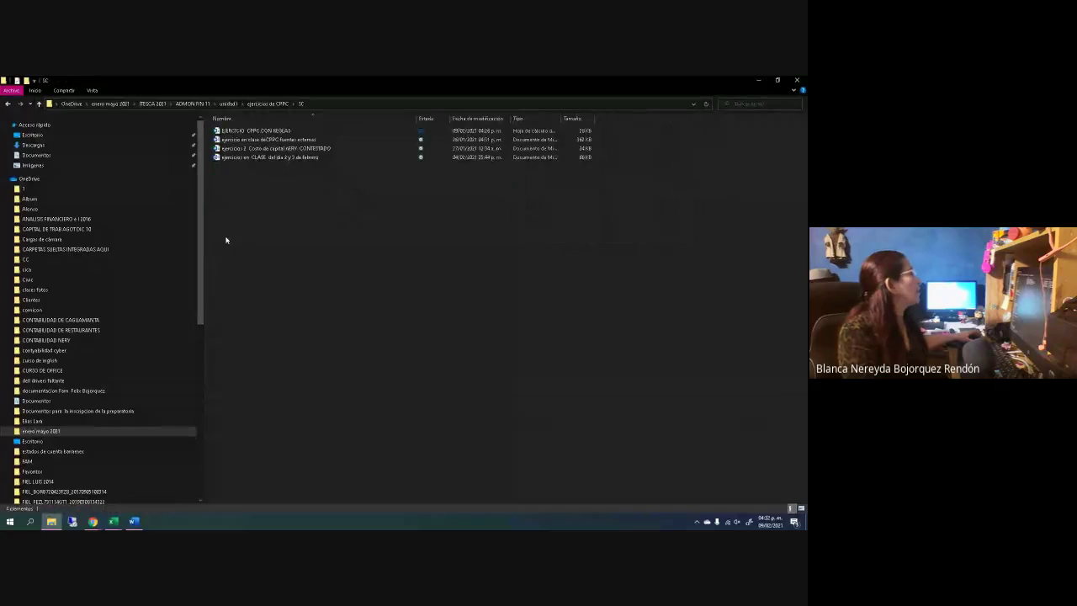
left_click(39, 103)
left_click(38, 103)
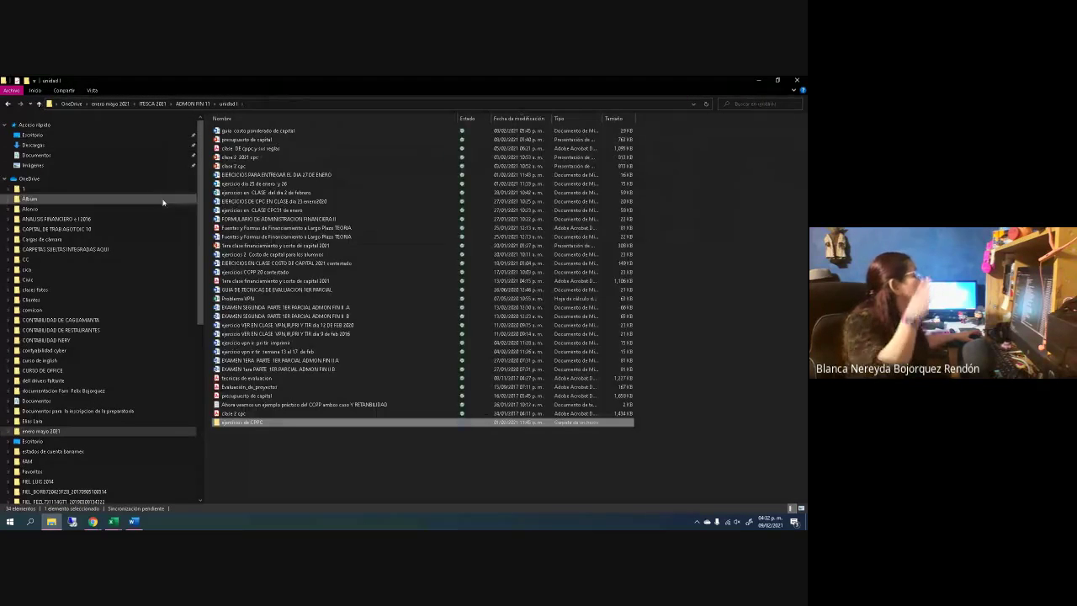
left_click(242, 139)
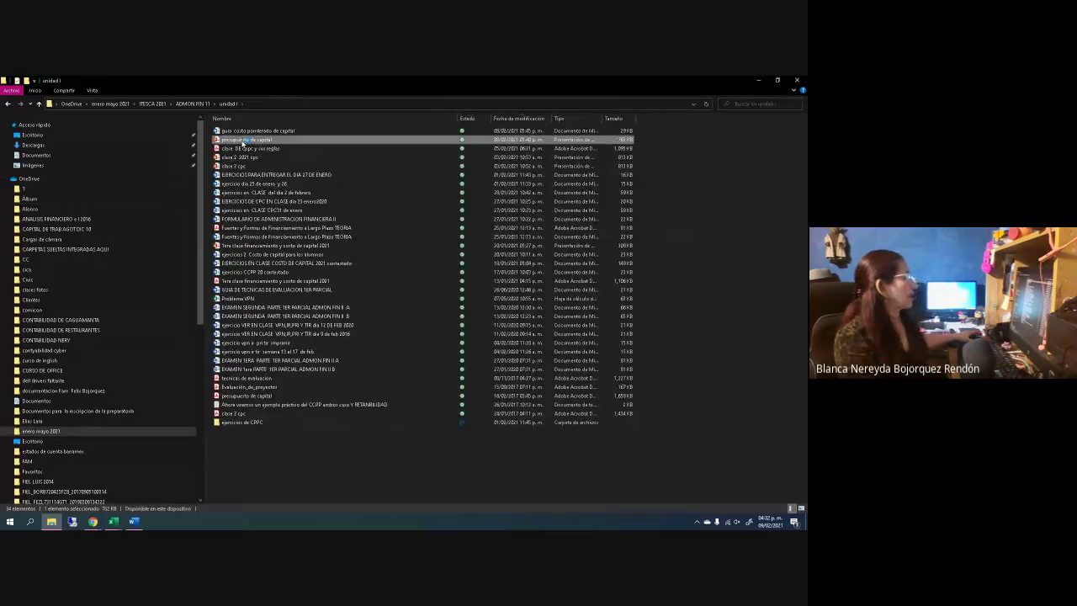
double_click(243, 140)
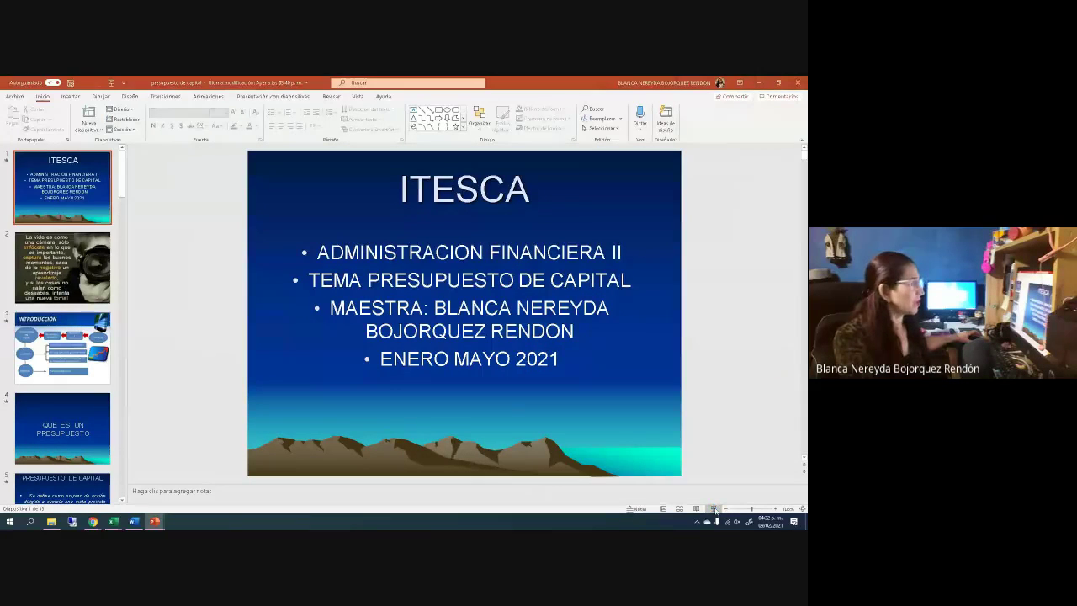
Start the presupuesto de capital slide show, reveal the title slide's text and advance to the second slide.
left_click(713, 509)
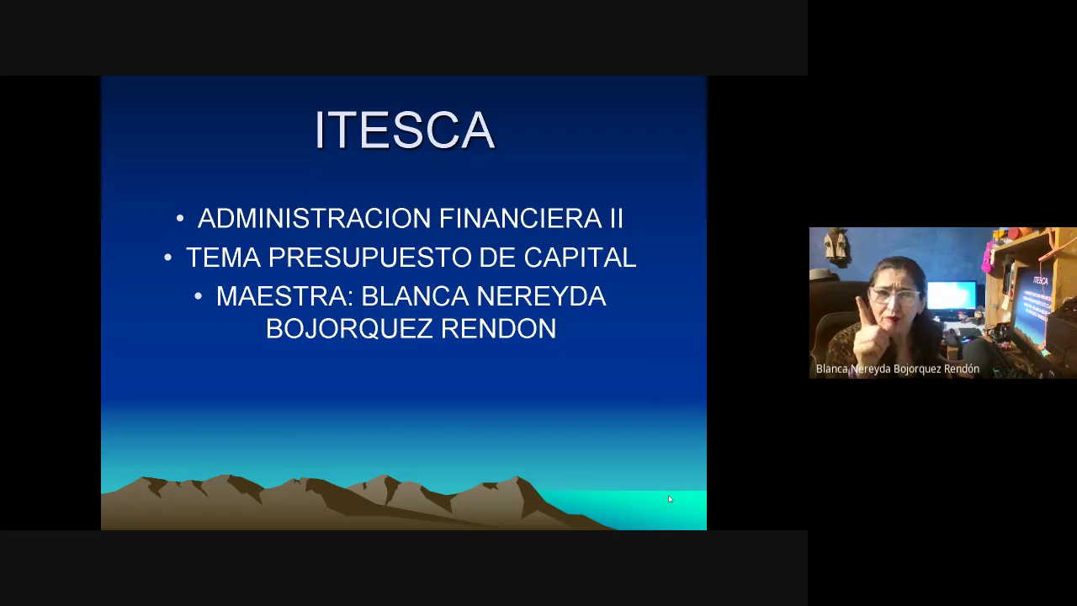
left_click(669, 499)
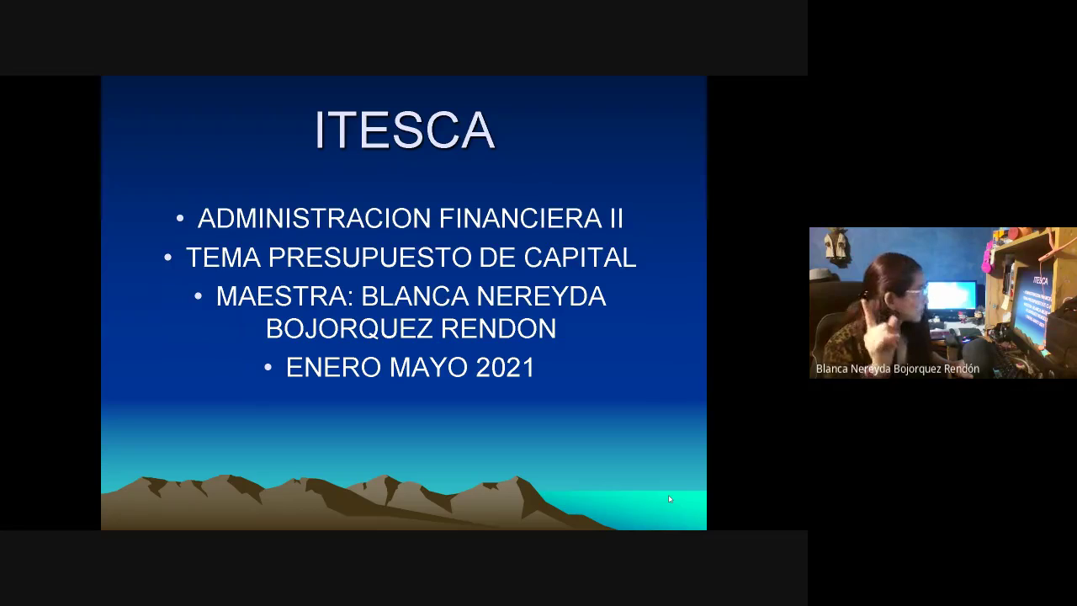
key("Right")
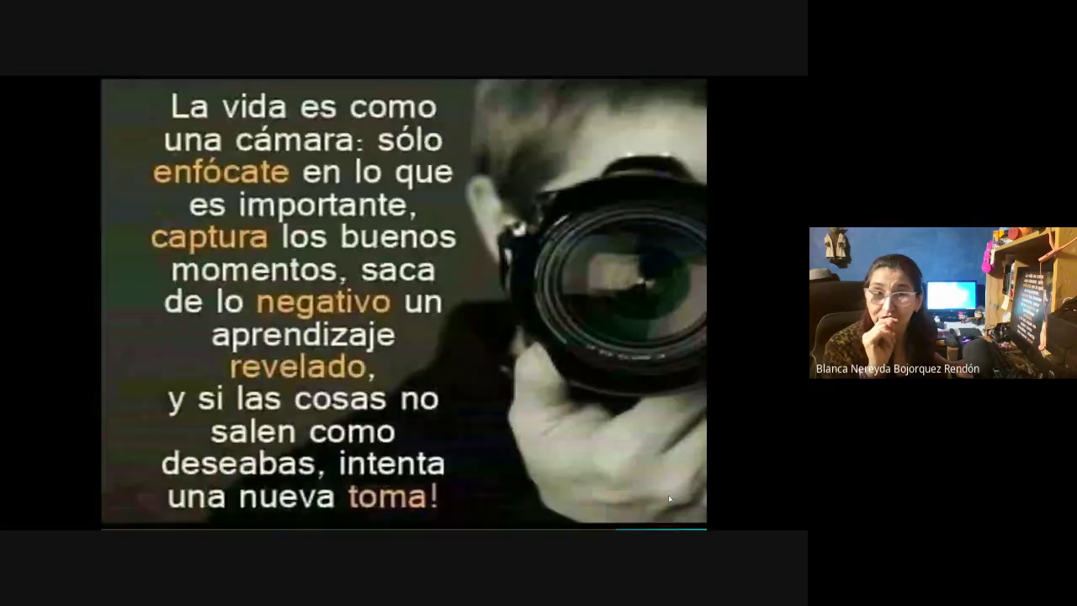